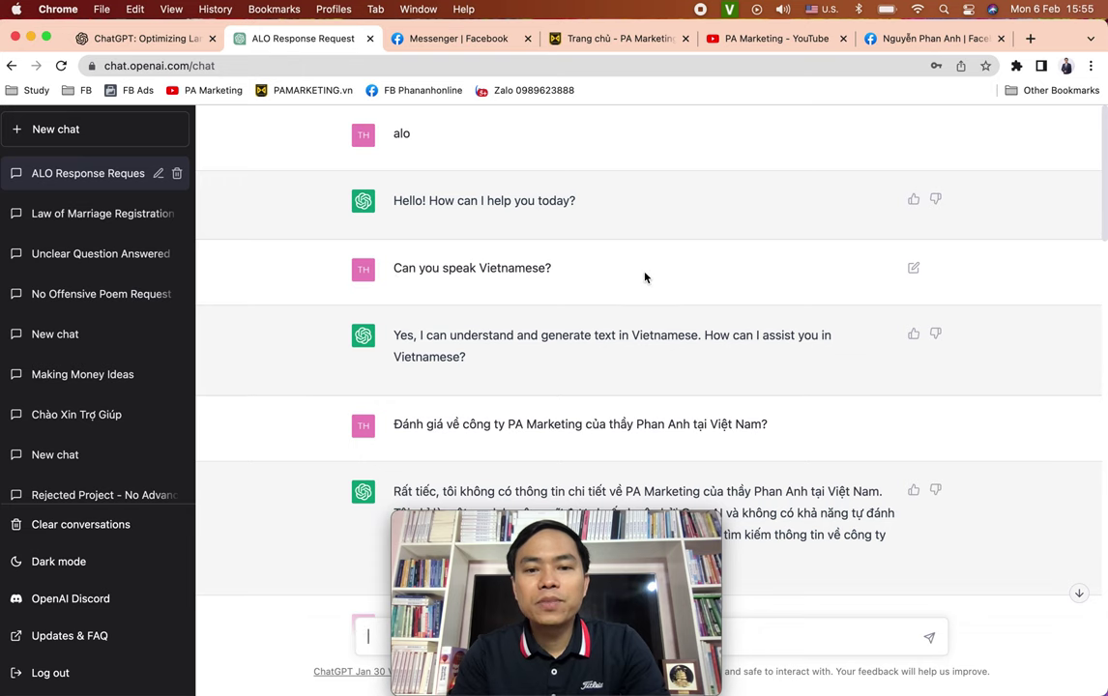
Read the opening exchanges of the conversation, covering Vietnamese language support and the questions about the company PA Marketing.
{"action": "scroll", "coordinate": [645, 278], "scroll_direction": "down", "scroll_amount": 1}
{"action": "scroll", "coordinate": [645, 277], "scroll_direction": "up", "scroll_amount": 1}
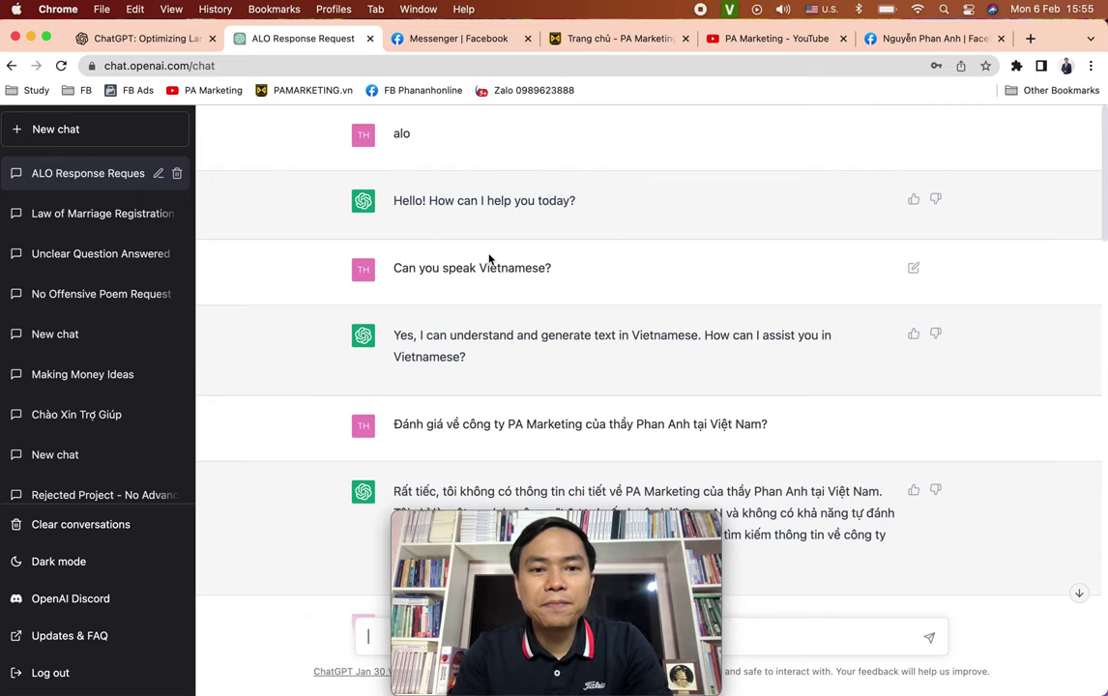
{"action": "scroll", "coordinate": [557, 355], "scroll_direction": "down", "scroll_amount": 1}
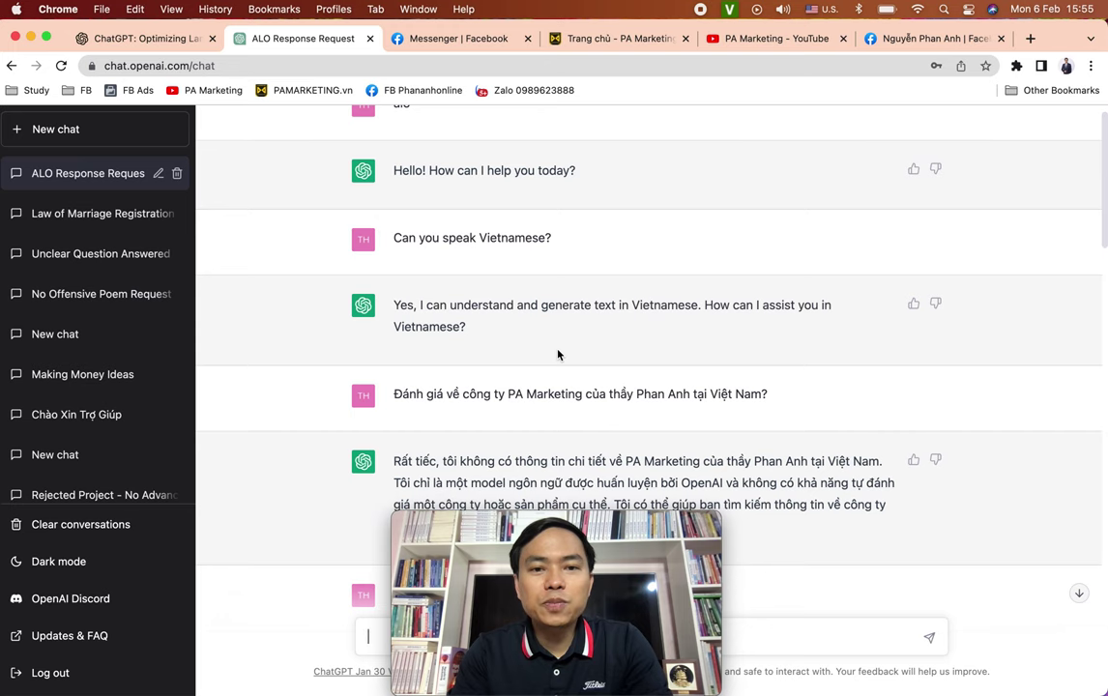
{"action": "scroll", "coordinate": [487, 338], "scroll_direction": "down", "scroll_amount": 1}
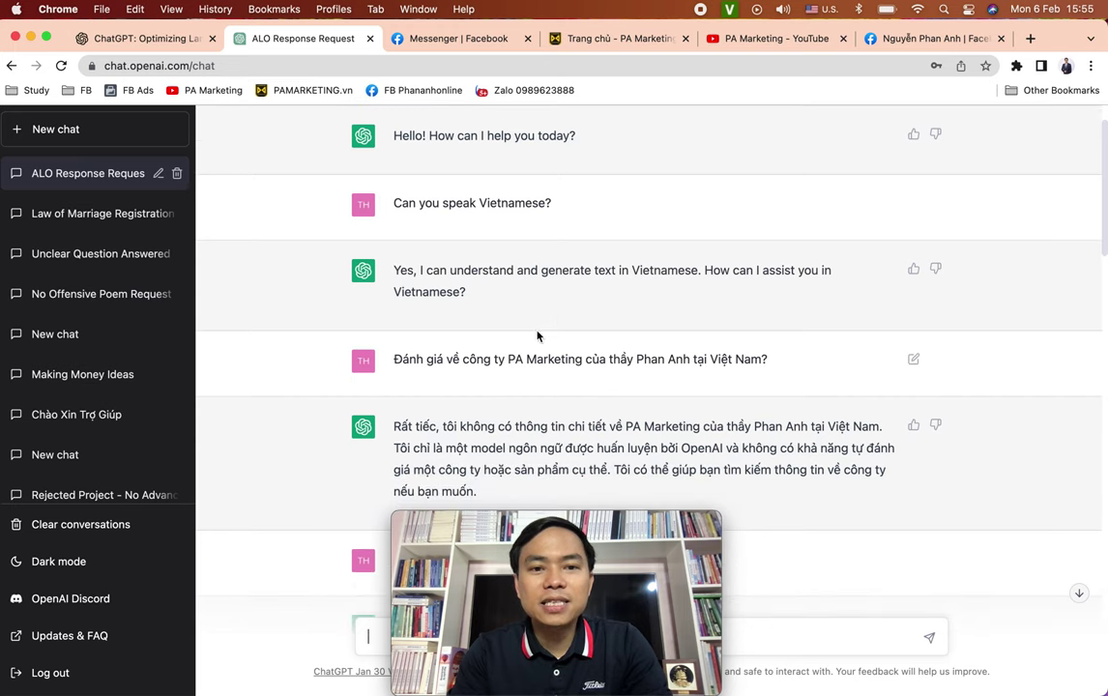
{"action": "scroll", "coordinate": [541, 333], "scroll_direction": "down", "scroll_amount": 1}
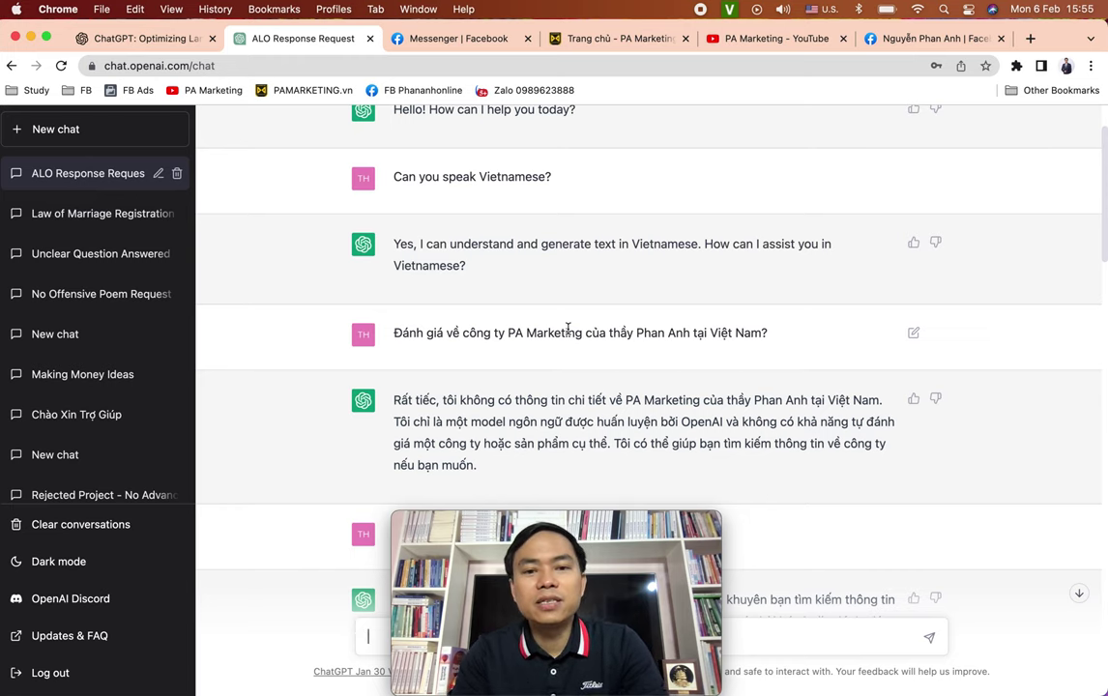
{"action": "scroll", "coordinate": [567, 330], "scroll_direction": "down", "scroll_amount": 4}
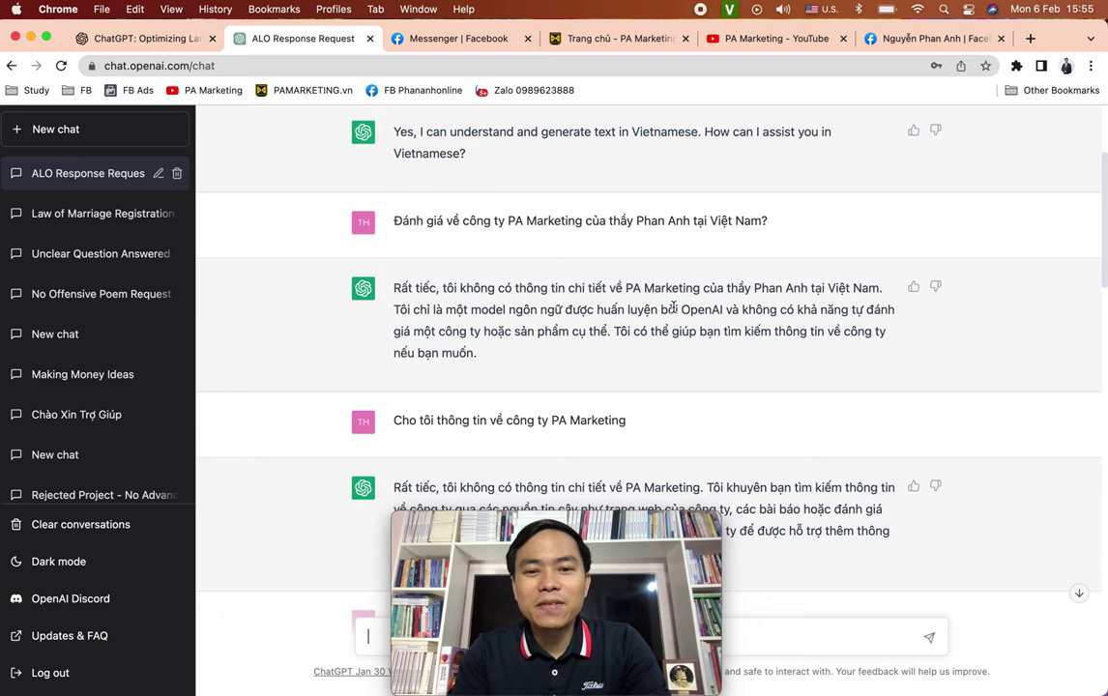
{"action": "scroll", "coordinate": [670, 308], "scroll_direction": "down", "scroll_amount": 1}
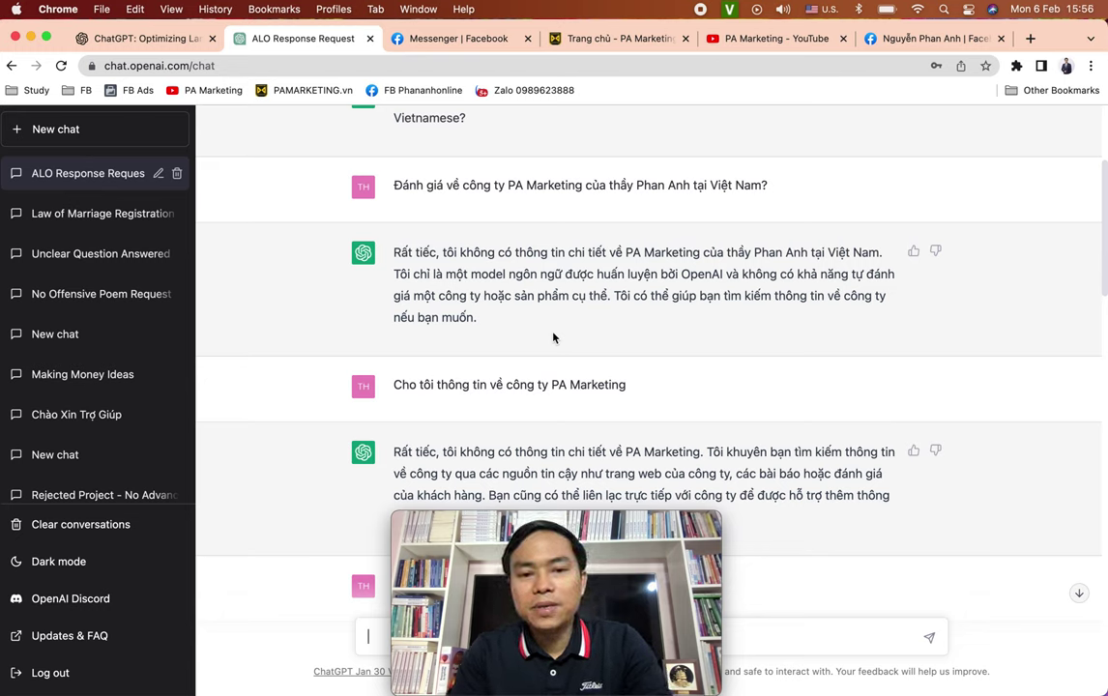
{"action": "scroll", "coordinate": [553, 337], "scroll_direction": "down", "scroll_amount": 2}
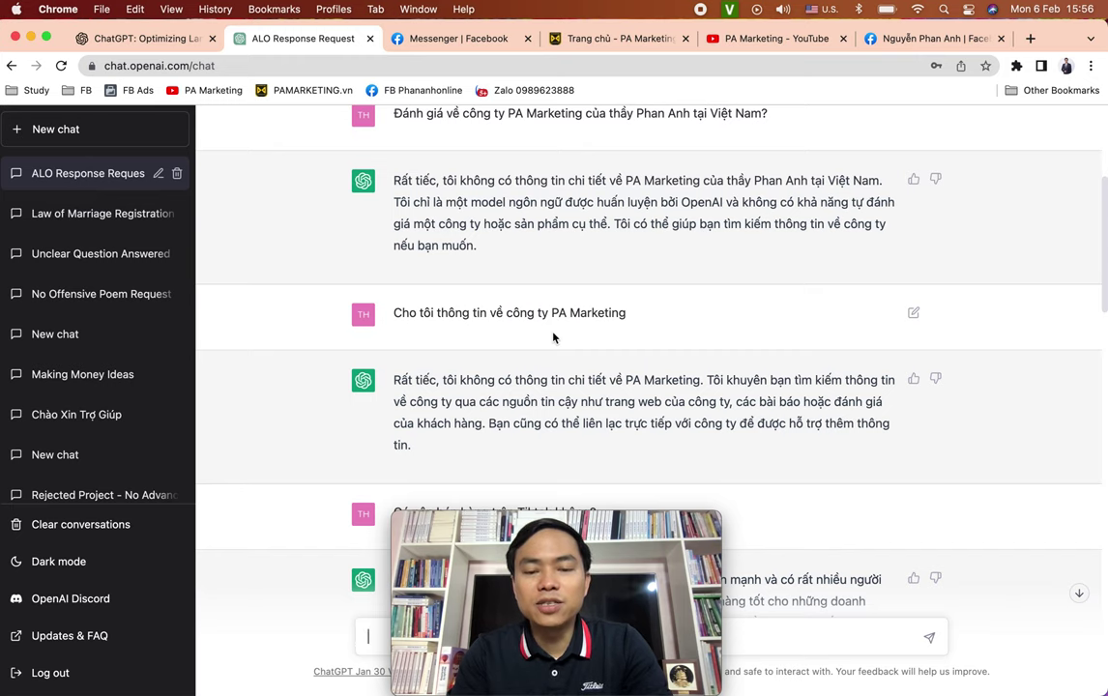
{"action": "scroll", "coordinate": [553, 337], "scroll_direction": "down", "scroll_amount": 1}
Enlarge the page and highlight the full answer to the question about selling on Tiktok.
{"action": "scroll", "coordinate": [553, 337], "scroll_direction": "down", "scroll_amount": 5}
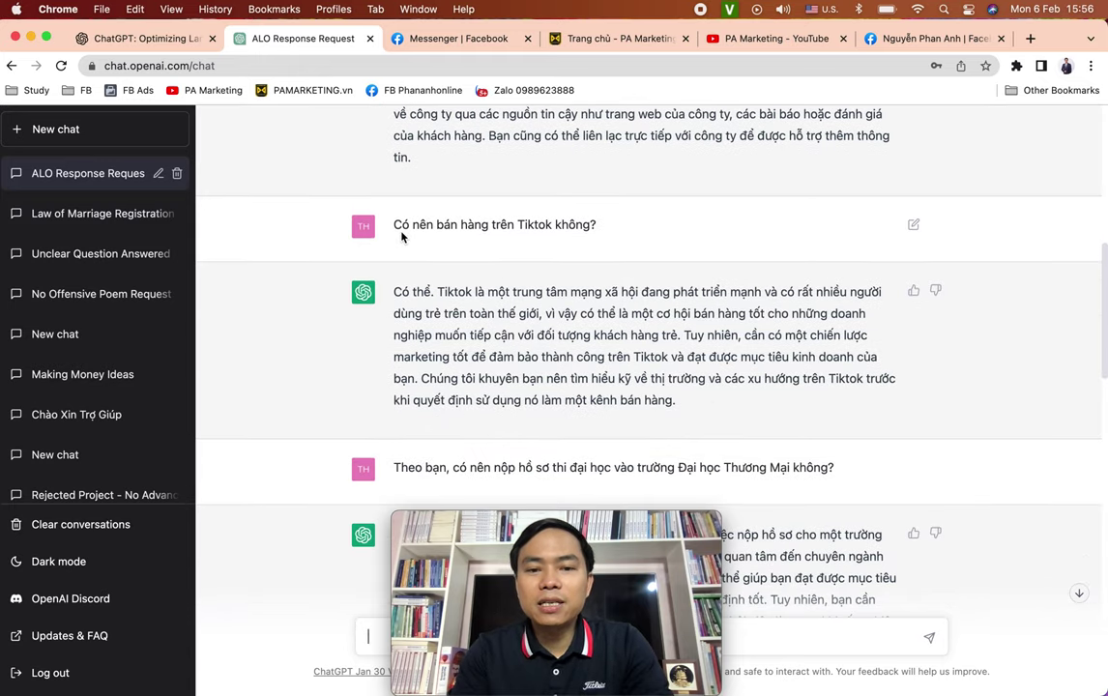
{"action": "key", "text": "super+equal"}
{"action": "scroll", "coordinate": [645, 300], "scroll_direction": "down", "scroll_amount": 1}
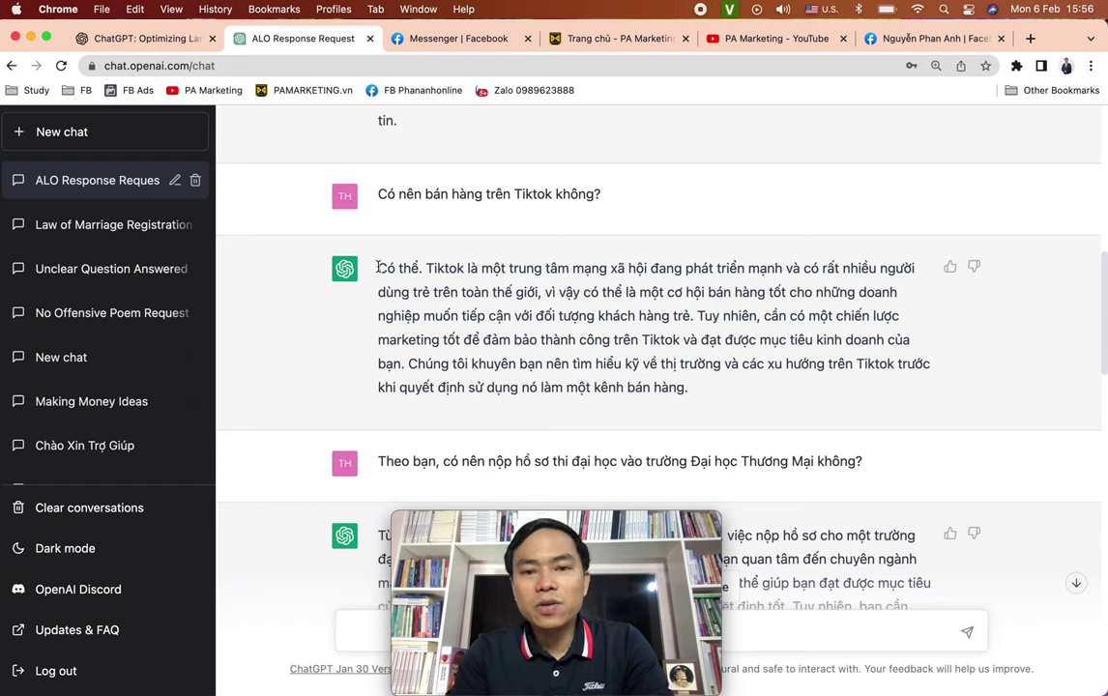
{"action": "left_click_drag", "start_coordinate": [378, 268], "coordinate": [702, 389]}
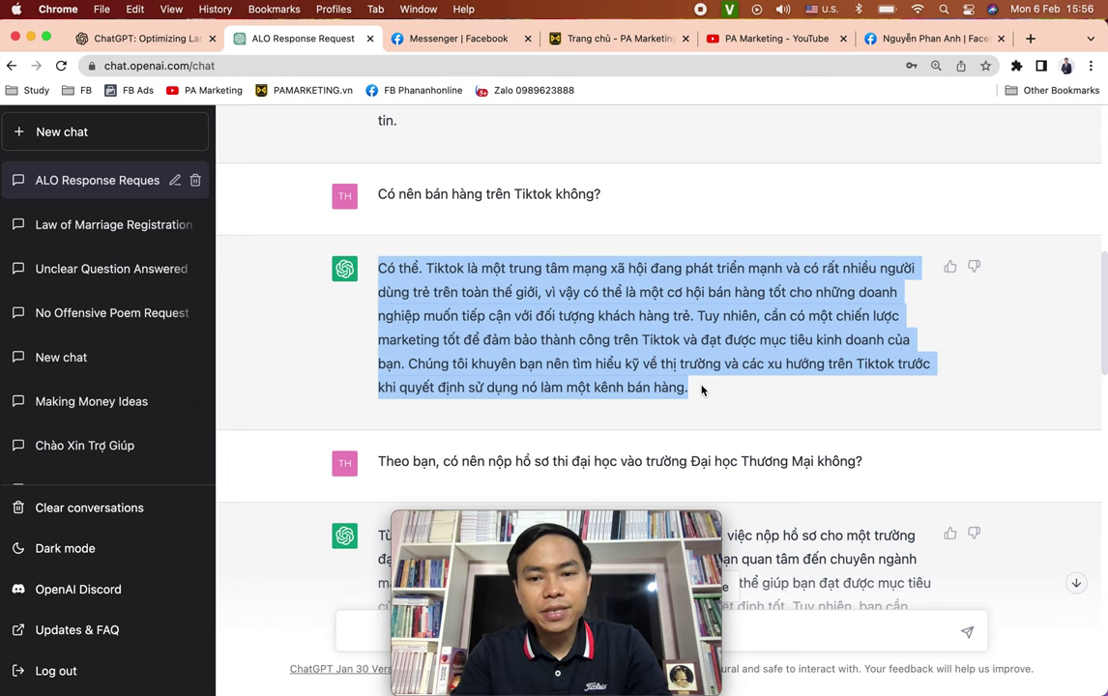
Highlight the closing advice in the answer about applying to Đại học Thương Mại.
{"action": "scroll", "coordinate": [702, 389], "scroll_direction": "down", "scroll_amount": 6}
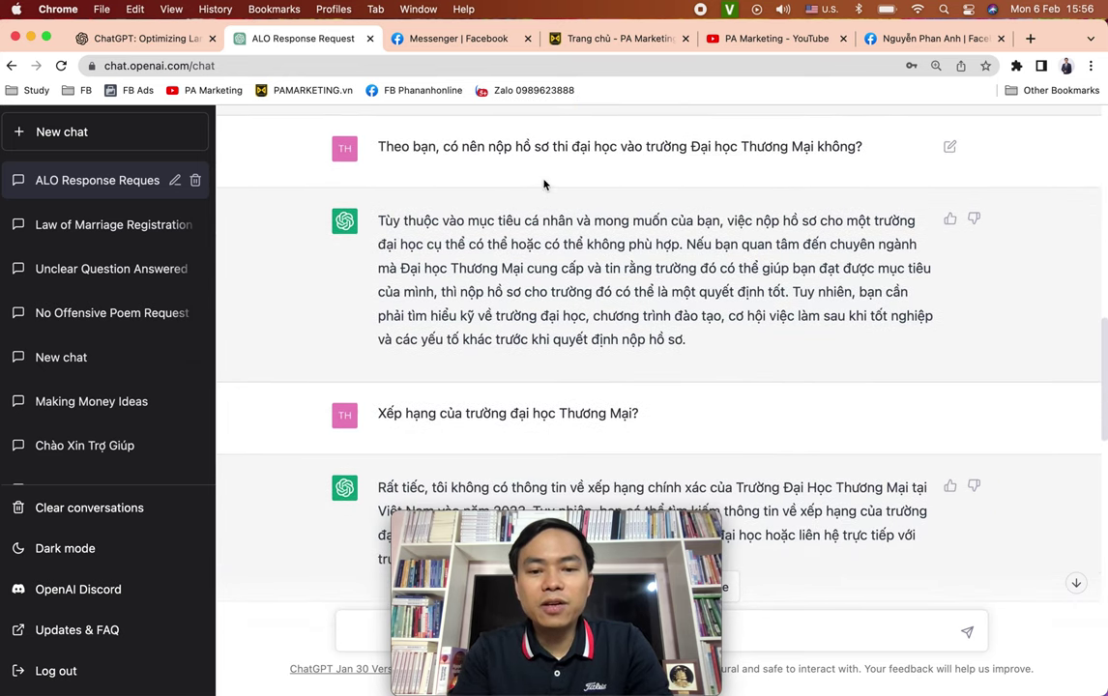
{"action": "scroll", "coordinate": [570, 218], "scroll_direction": "down", "scroll_amount": 1}
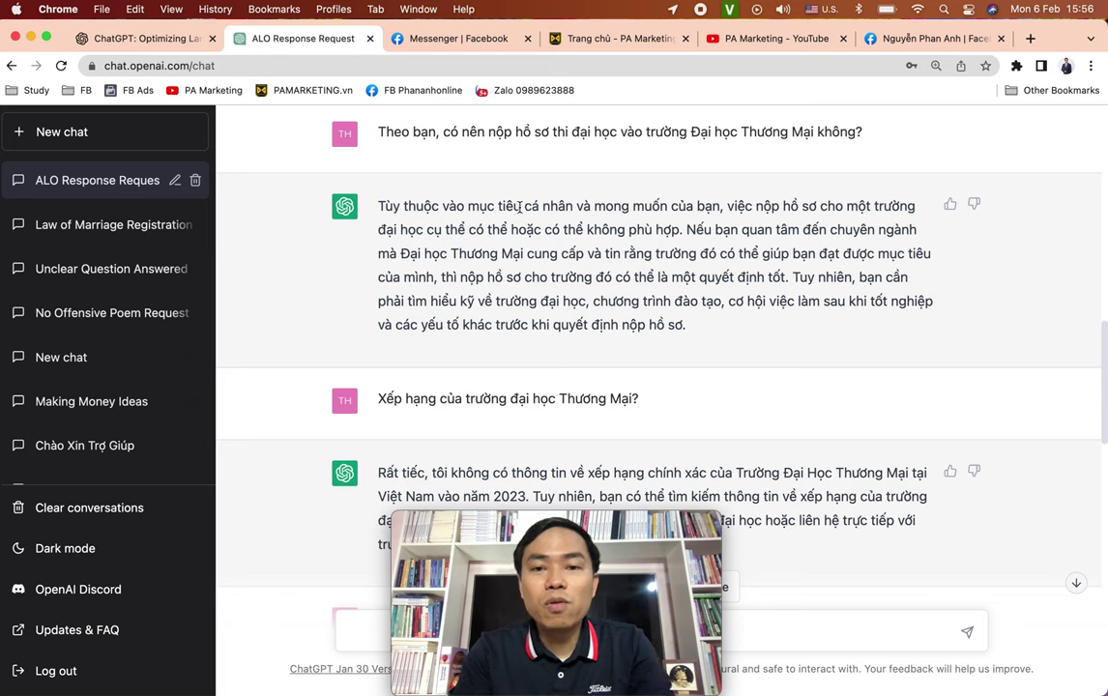
{"action": "left_click_drag", "start_coordinate": [521, 206], "coordinate": [696, 253]}
{"action": "left_click", "coordinate": [772, 344]}
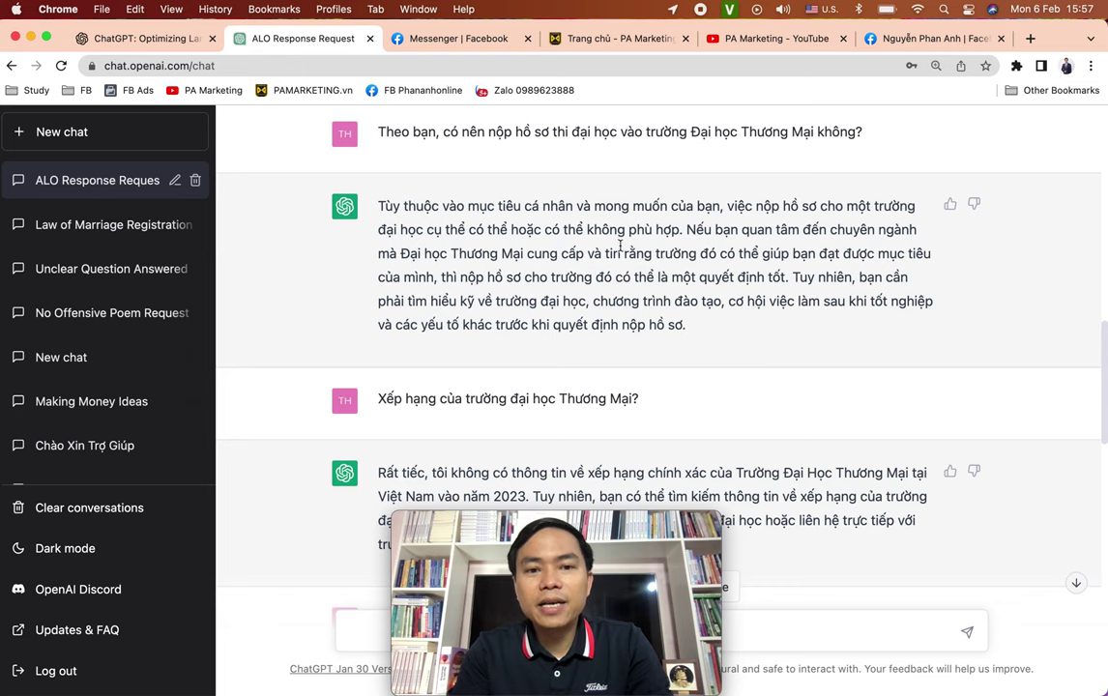
{"action": "left_click_drag", "start_coordinate": [621, 254], "coordinate": [776, 348]}
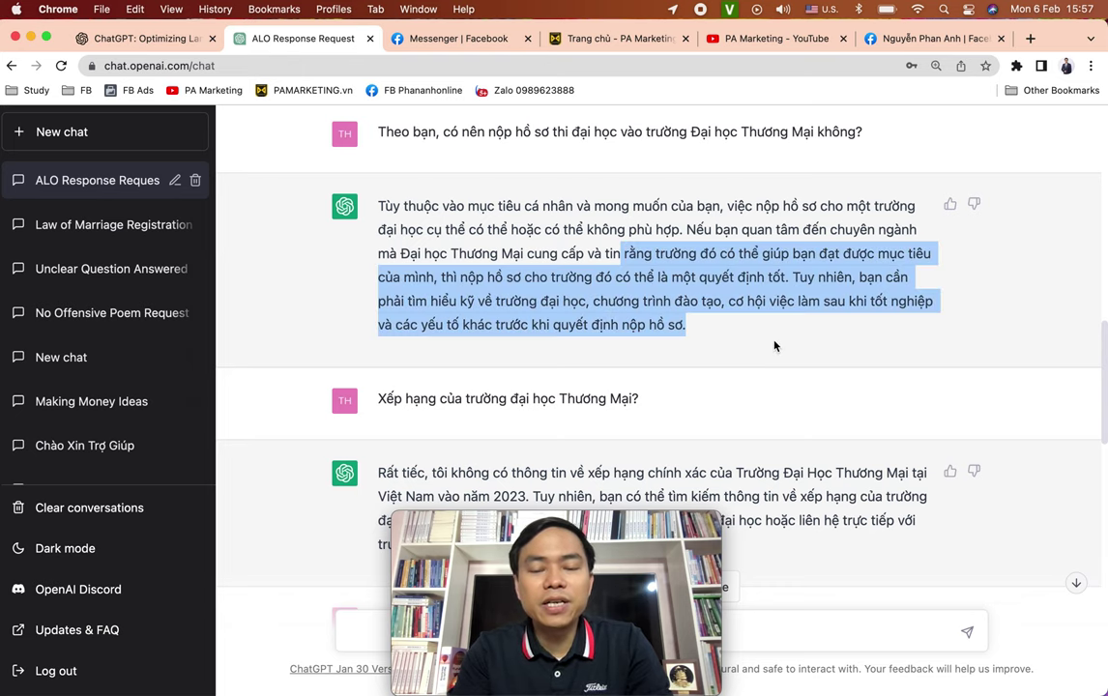
Read the answers about the university's ranking, the wife's fidelity and raising sales for a Japanese-style restaurant.
{"action": "scroll", "coordinate": [774, 346], "scroll_direction": "down", "scroll_amount": 5}
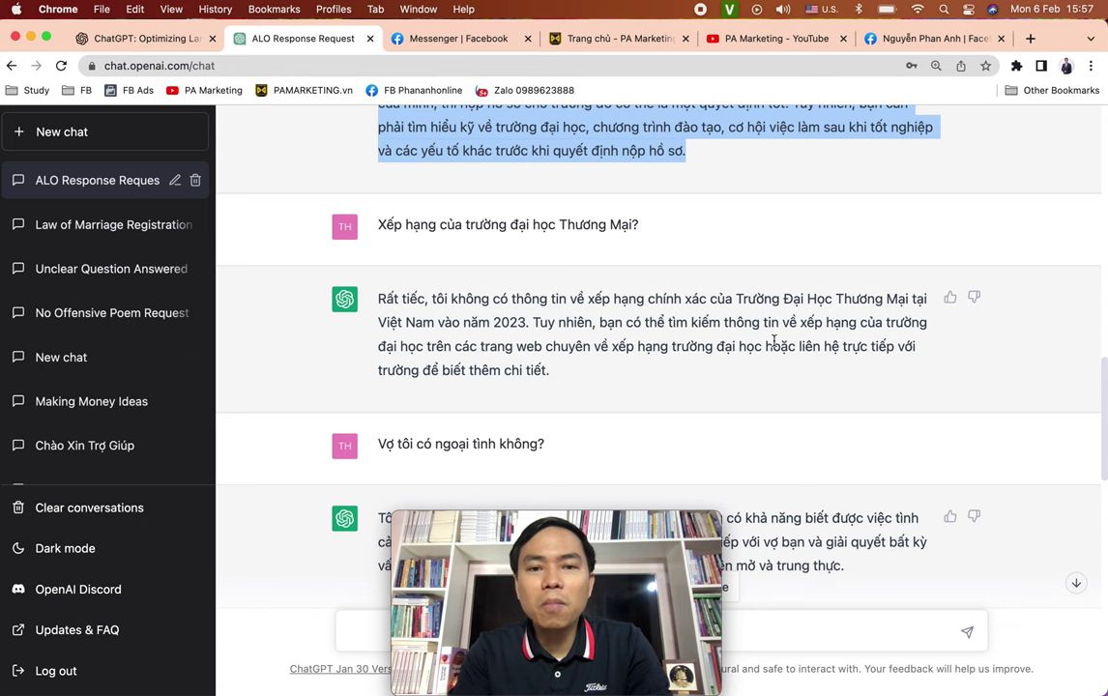
{"action": "scroll", "coordinate": [774, 340], "scroll_direction": "up", "scroll_amount": 1}
{"action": "scroll", "coordinate": [775, 345], "scroll_direction": "down", "scroll_amount": 4}
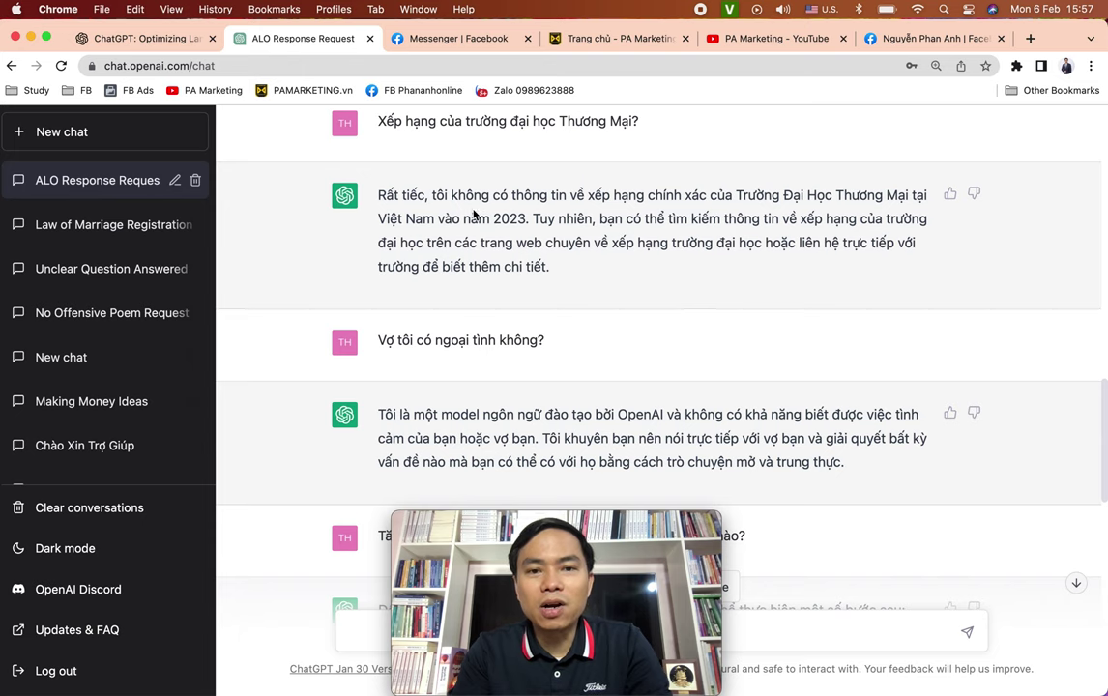
{"action": "scroll", "coordinate": [677, 341], "scroll_direction": "down", "scroll_amount": 4}
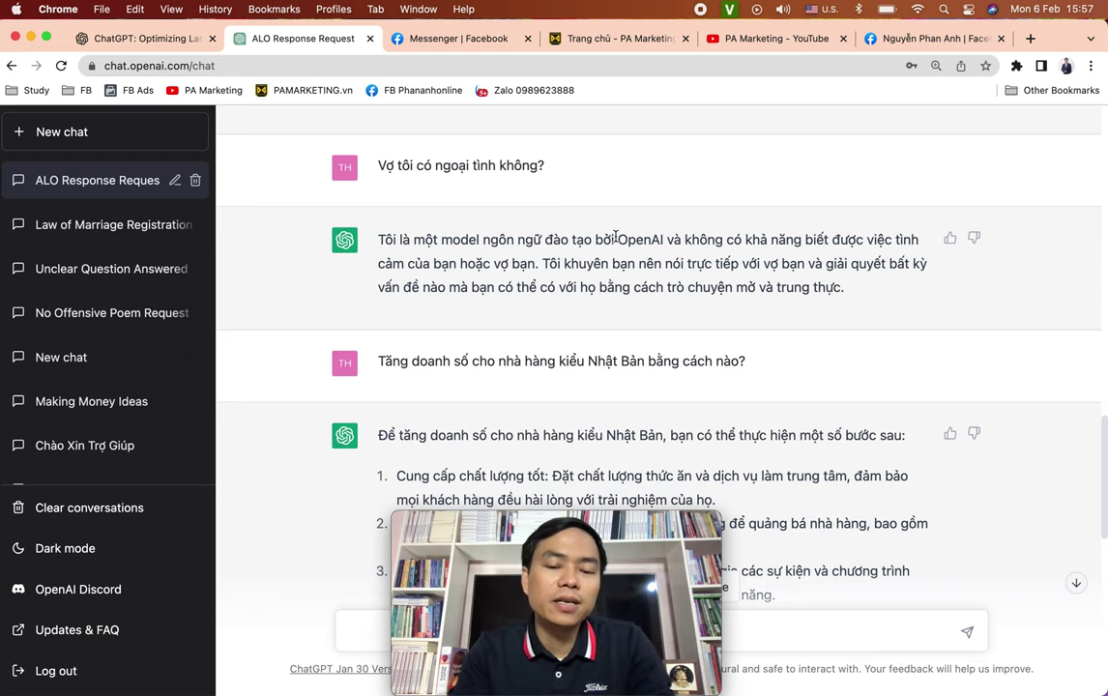
{"action": "scroll", "coordinate": [615, 236], "scroll_direction": "down", "scroll_amount": 4}
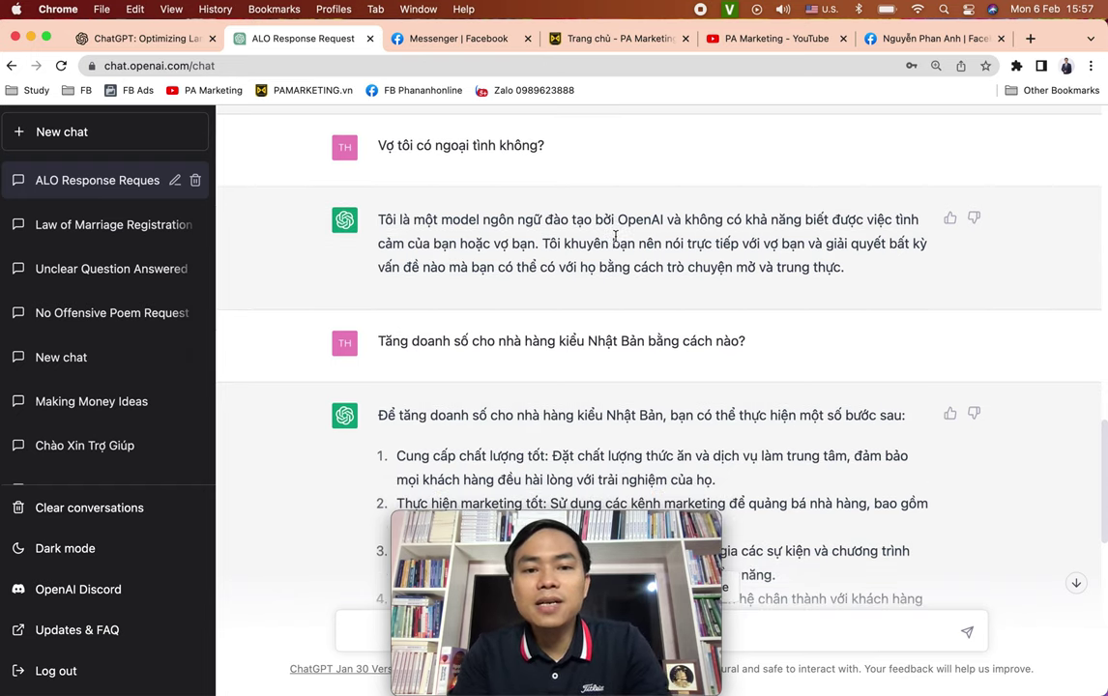
{"action": "scroll", "coordinate": [570, 290], "scroll_direction": "down", "scroll_amount": 2}
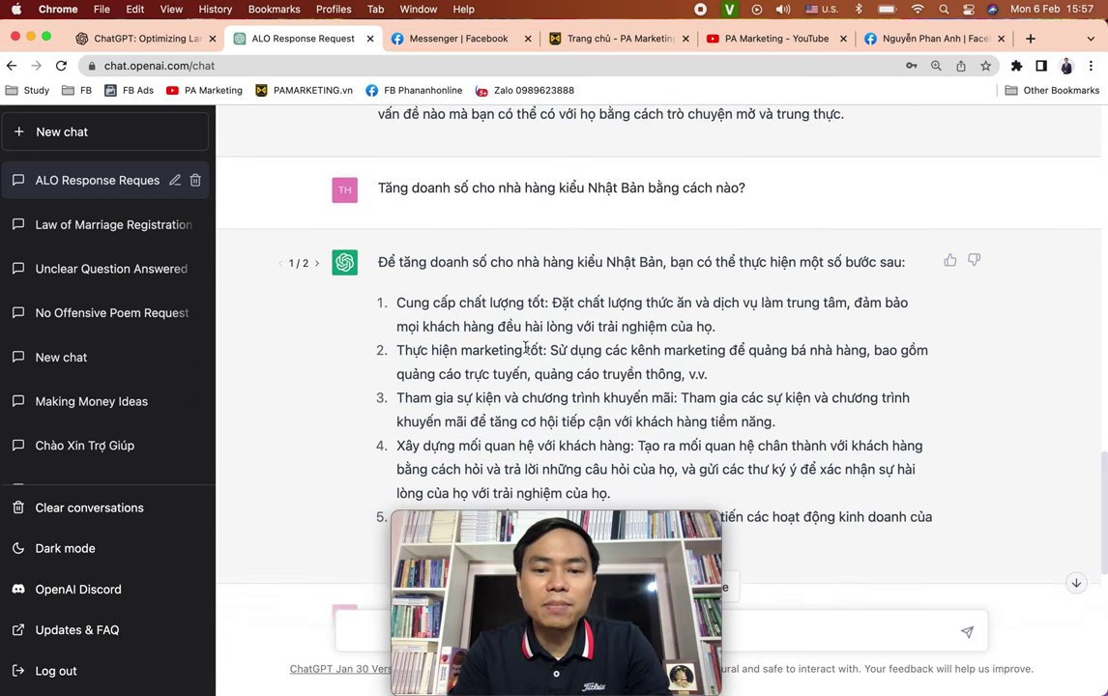
{"action": "scroll", "coordinate": [525, 348], "scroll_direction": "down", "scroll_amount": 5}
{"action": "scroll", "coordinate": [394, 226], "scroll_direction": "up", "scroll_amount": 3}
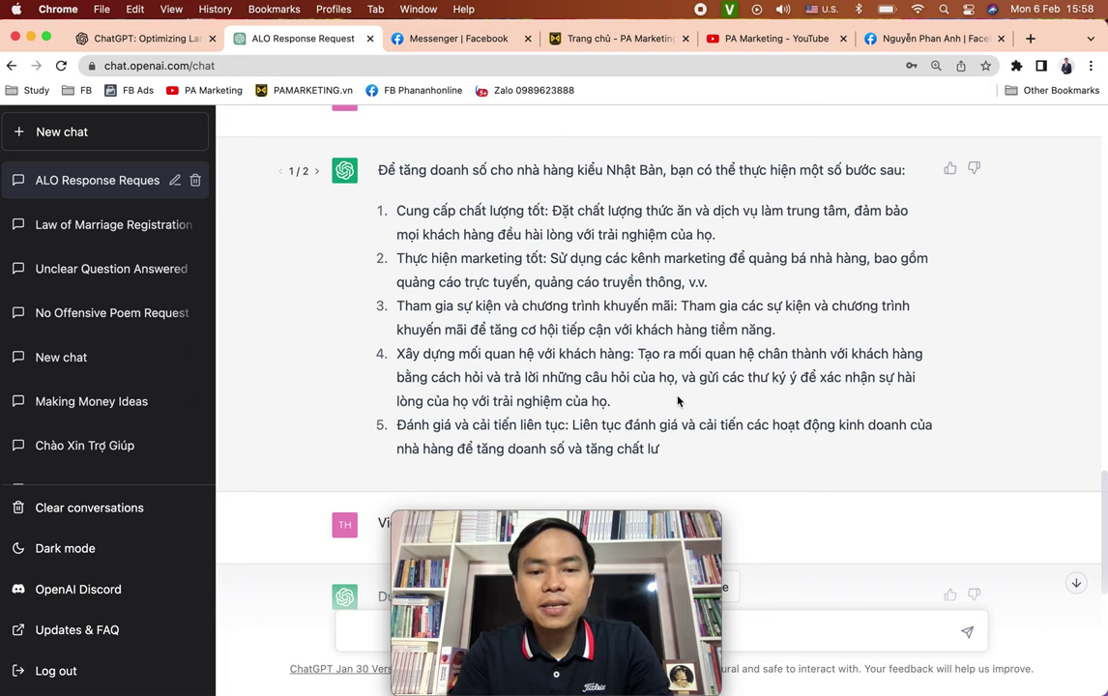
Read the poem written in answer to the request "Viết cho tao bài thơ nịnh vợ xem nào".
{"action": "scroll", "coordinate": [677, 401], "scroll_direction": "down", "scroll_amount": 5}
{"action": "scroll", "coordinate": [677, 402], "scroll_direction": "up", "scroll_amount": 2}
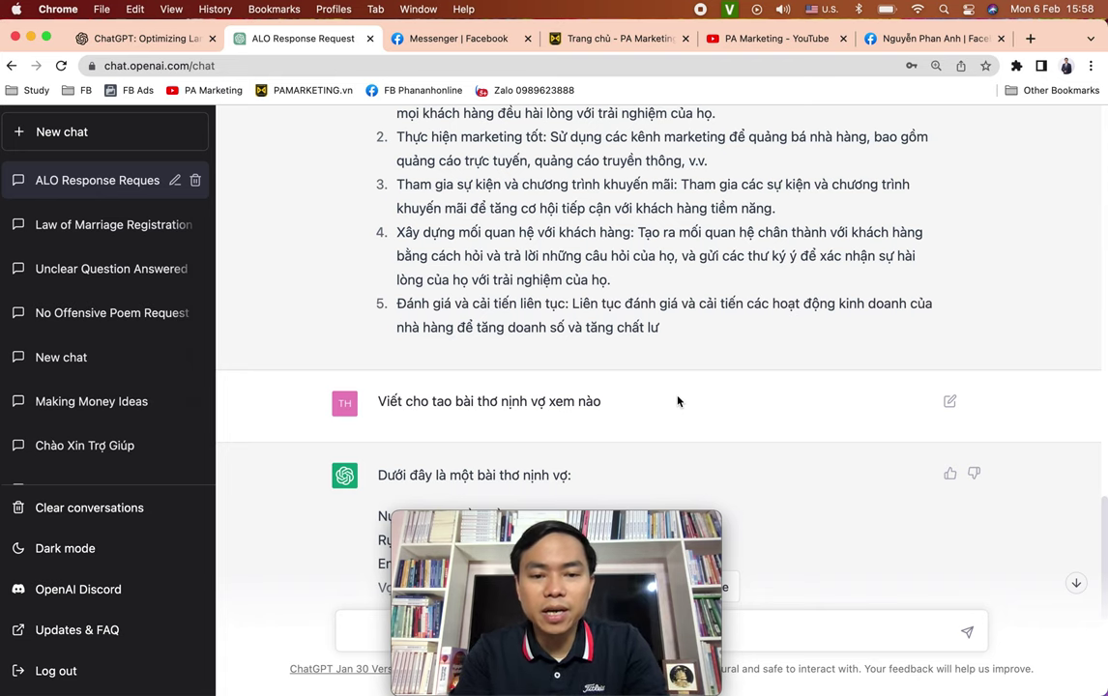
{"action": "scroll", "coordinate": [677, 402], "scroll_direction": "down", "scroll_amount": 2}
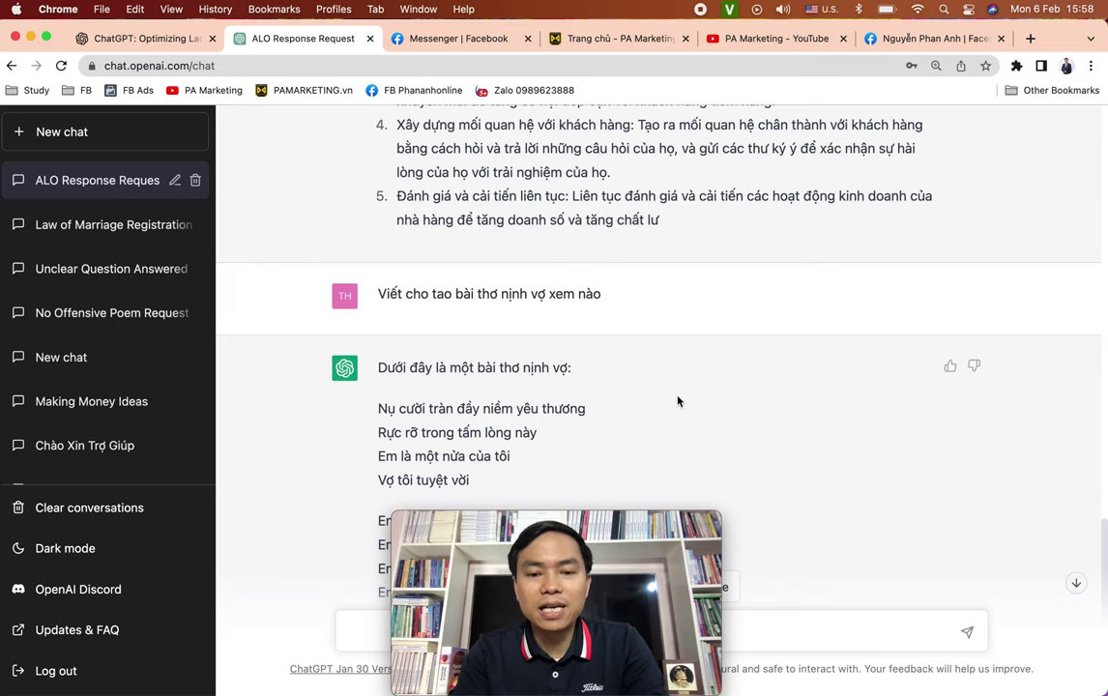
{"action": "scroll", "coordinate": [677, 401], "scroll_direction": "down", "scroll_amount": 1}
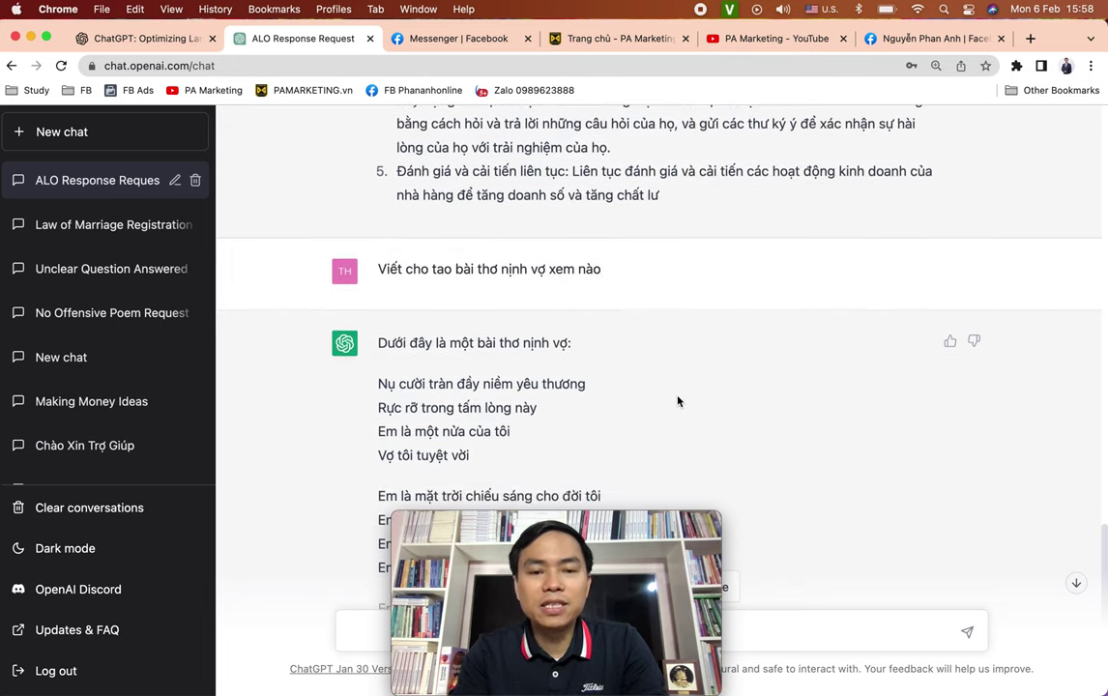
{"action": "scroll", "coordinate": [678, 402], "scroll_direction": "down", "scroll_amount": 3}
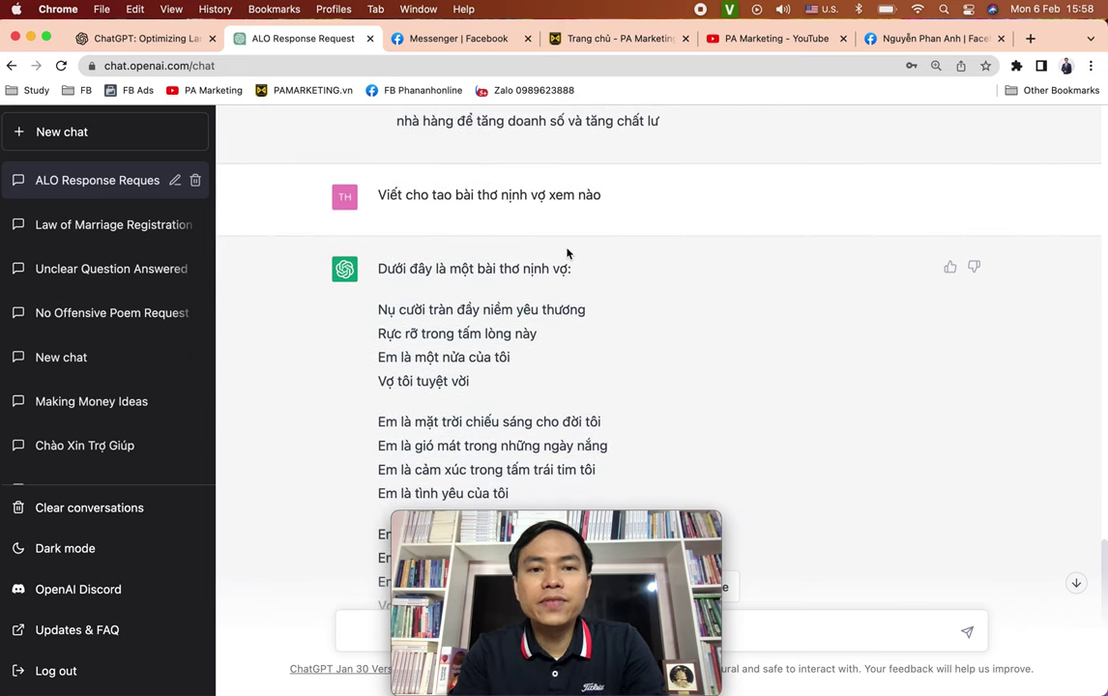
{"action": "scroll", "coordinate": [652, 303], "scroll_direction": "down", "scroll_amount": 5}
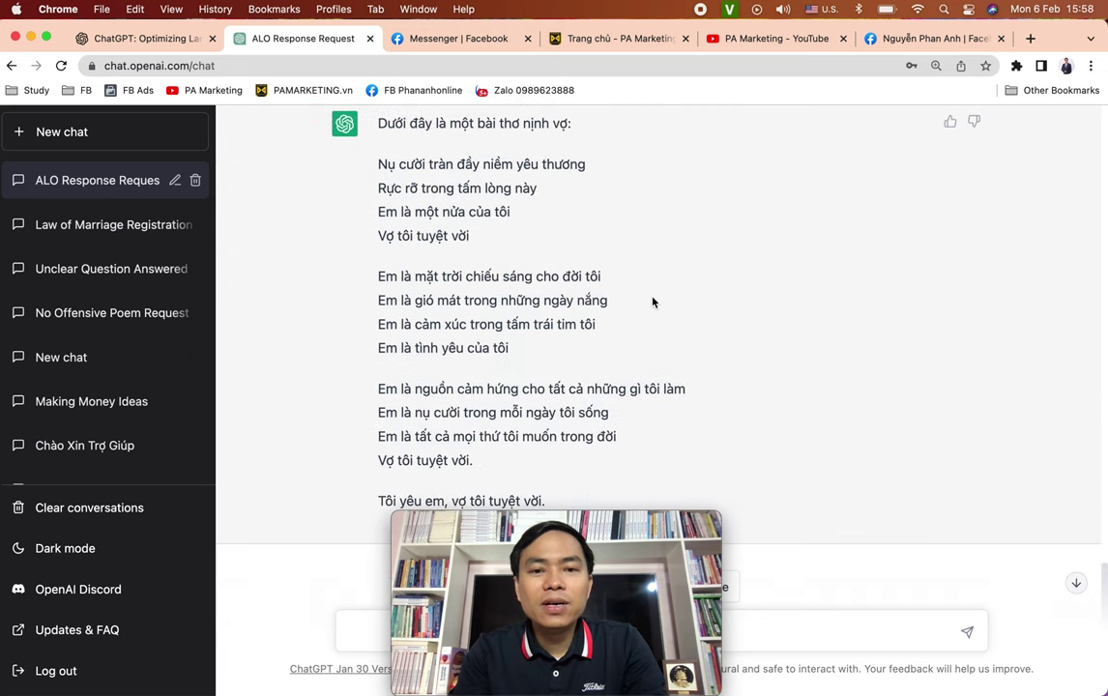
{"action": "scroll", "coordinate": [652, 303], "scroll_direction": "down", "scroll_amount": 1}
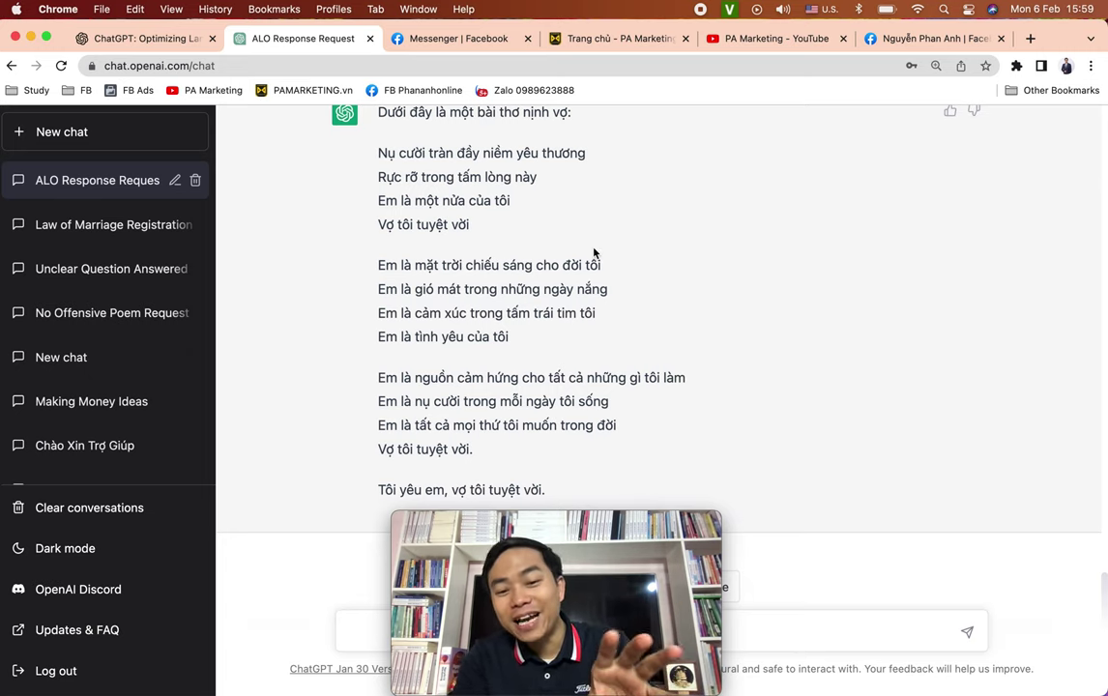
Go back through the earlier answers to the beginning of the conversation.
{"action": "scroll", "coordinate": [575, 242], "scroll_direction": "up", "scroll_amount": 5}
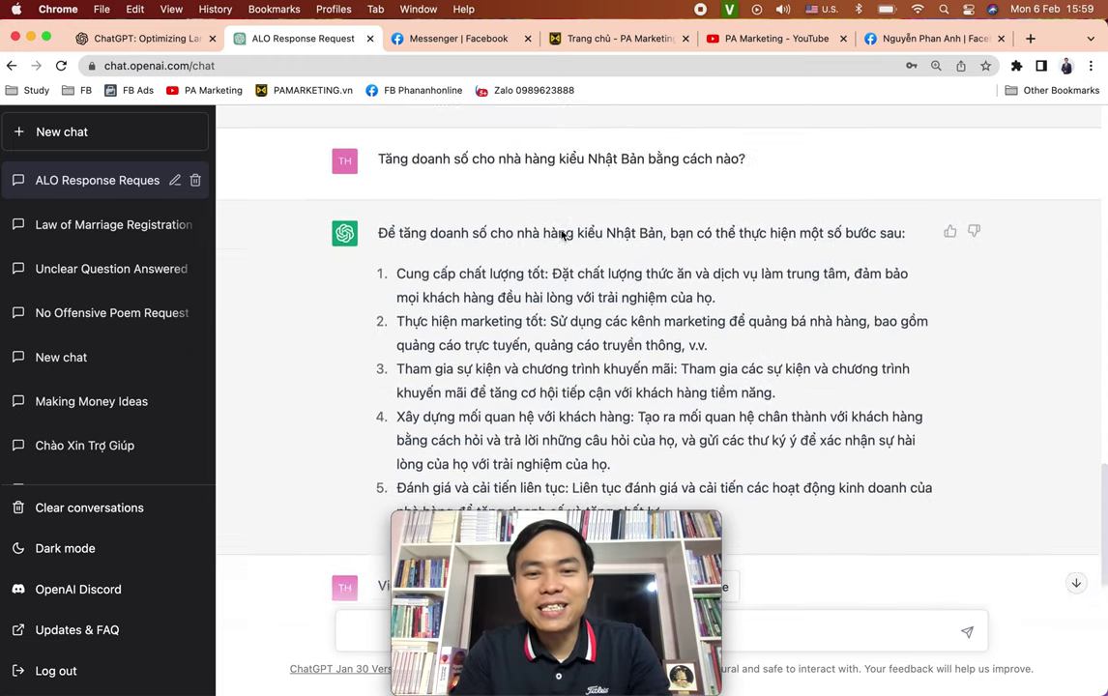
{"action": "scroll", "coordinate": [561, 235], "scroll_direction": "up", "scroll_amount": 12}
{"action": "scroll", "coordinate": [561, 232], "scroll_direction": "down", "scroll_amount": 5}
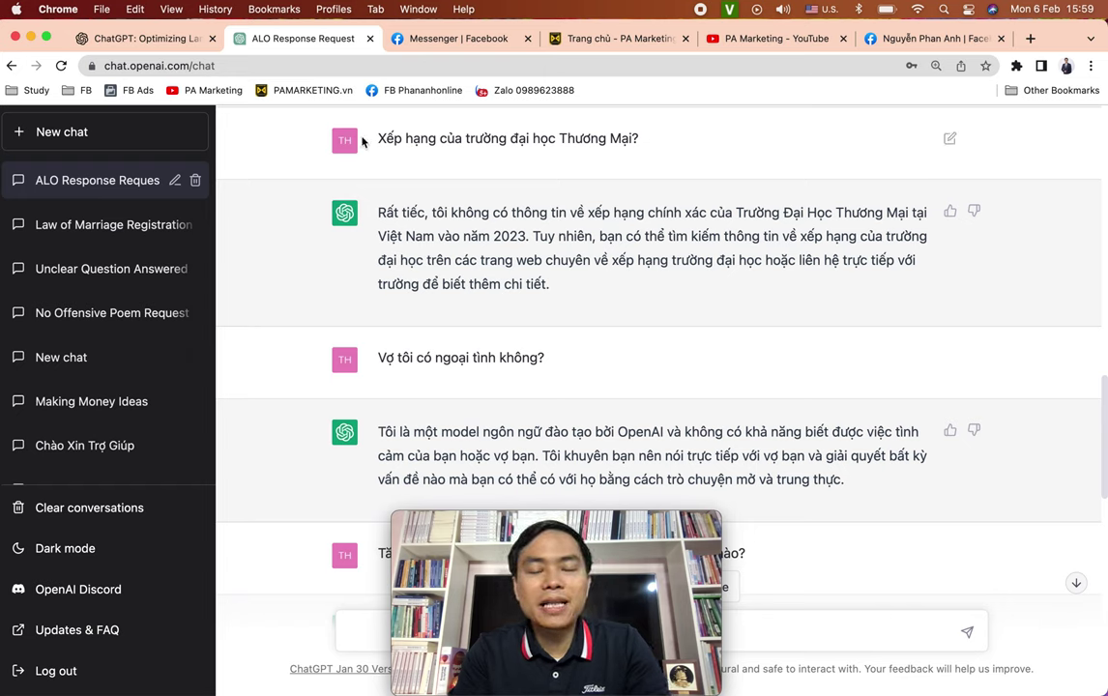
{"action": "scroll", "coordinate": [386, 193], "scroll_direction": "up", "scroll_amount": 15}
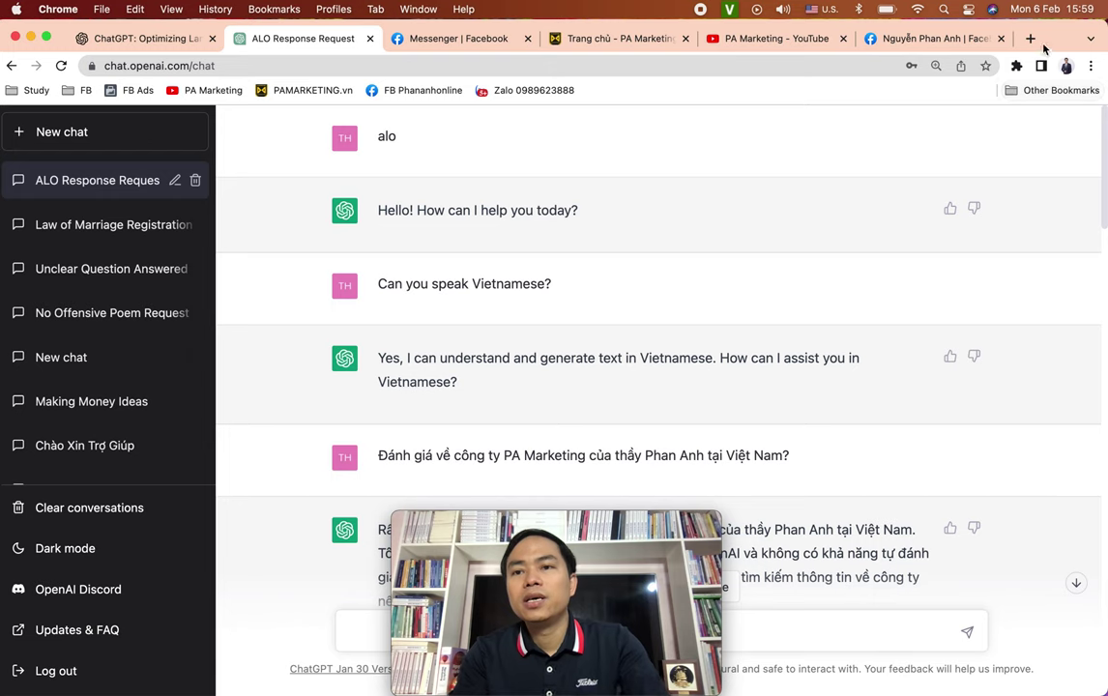
Open the jasper.ai website in a new browser tab.
{"action": "left_click", "coordinate": [1031, 40]}
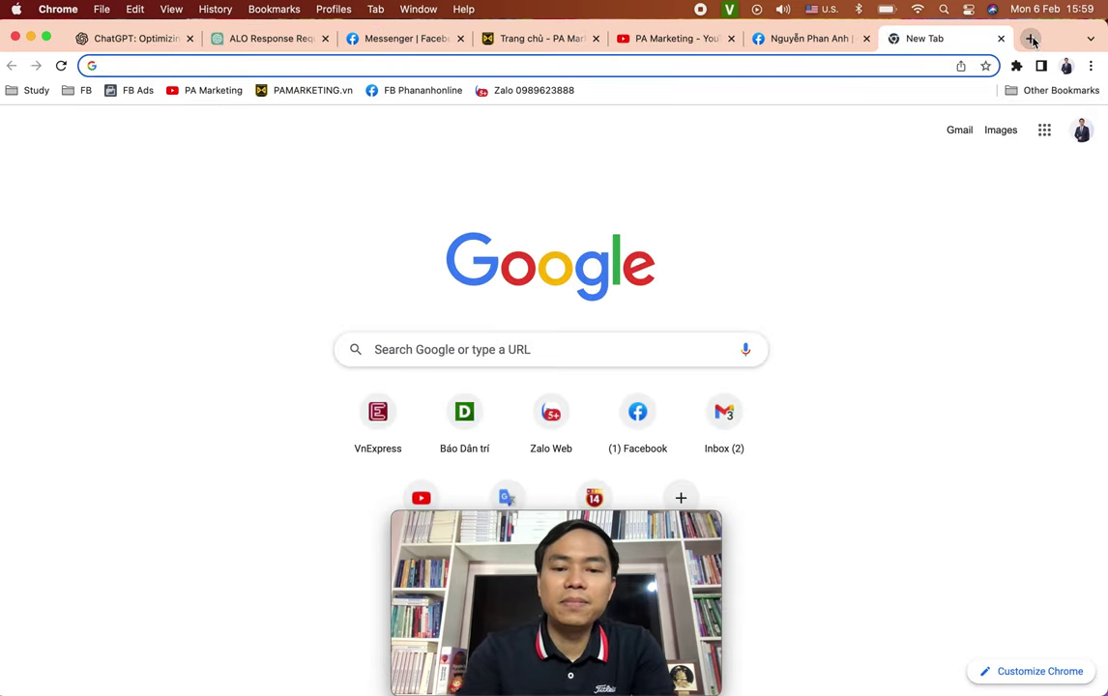
{"action": "type", "text": "p"}
{"action": "key", "text": "BackSpace"}
{"action": "key", "text": "BackSpace"}
{"action": "type", "text": "jasper.ai"}
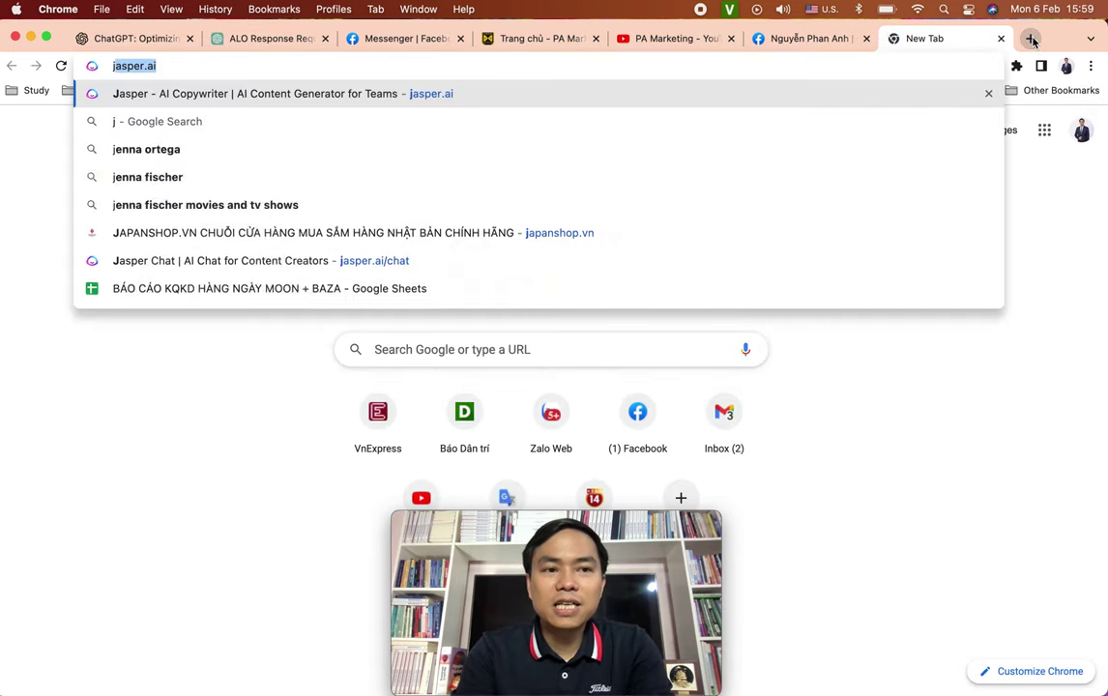
{"action": "key", "text": "Return"}
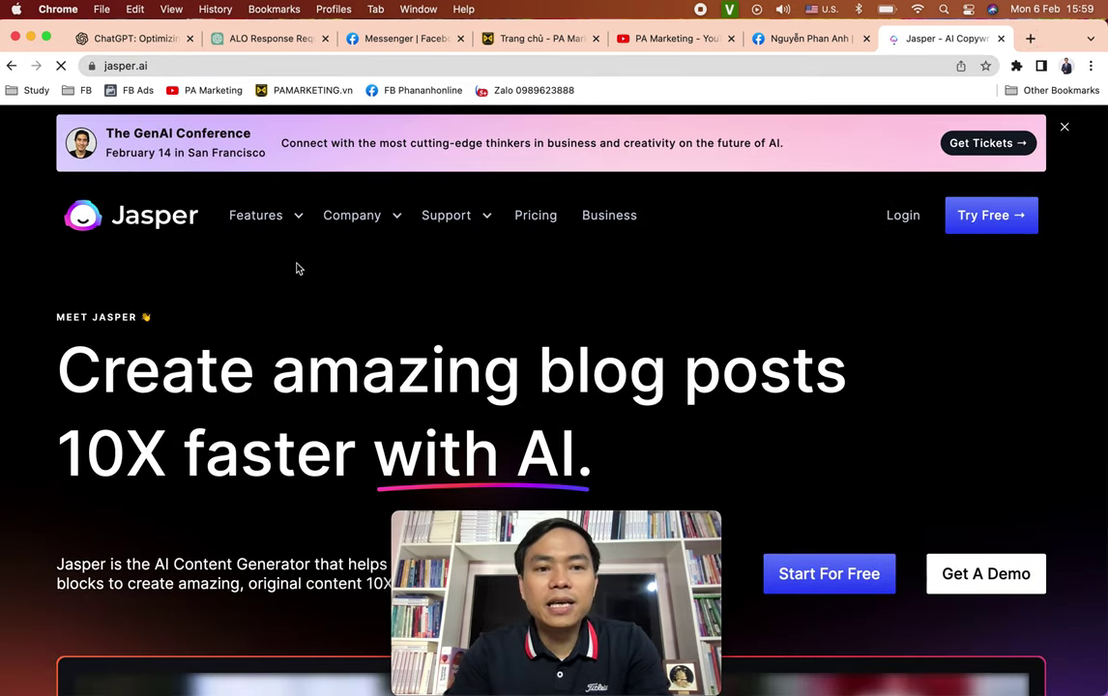
Look through the Jasper home page down to its content overview section, with the page zoomed out to 90%.
{"action": "scroll", "coordinate": [436, 299], "scroll_direction": "down", "scroll_amount": 1}
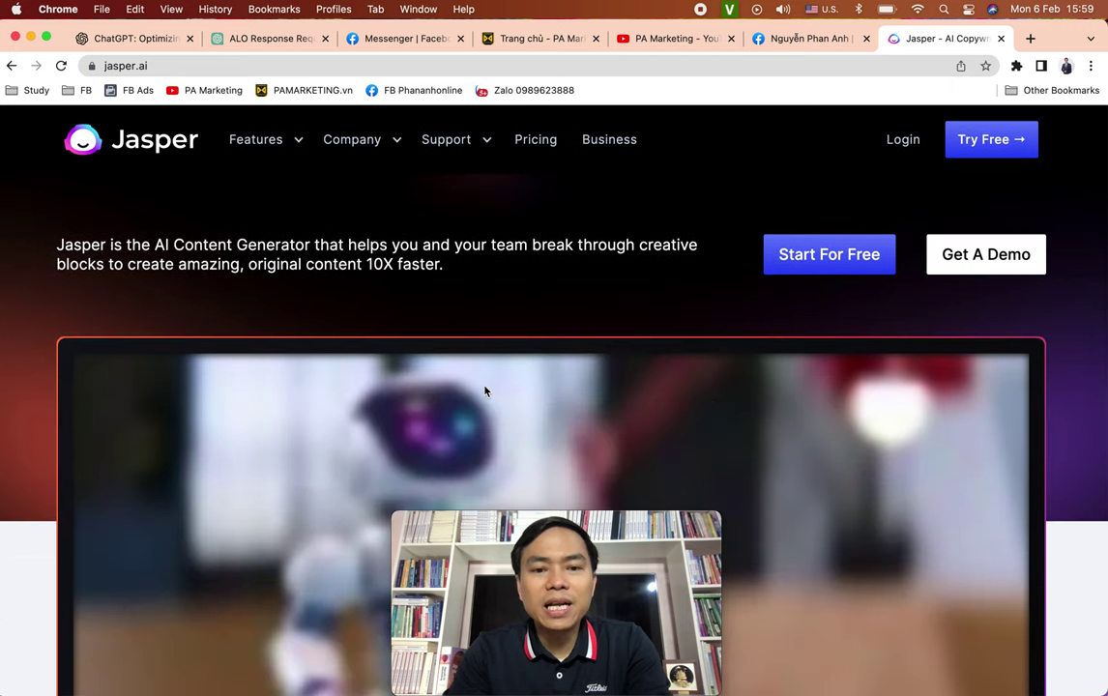
{"action": "scroll", "coordinate": [484, 391], "scroll_direction": "down", "scroll_amount": 3}
{"action": "scroll", "coordinate": [484, 391], "scroll_direction": "down", "scroll_amount": 3}
{"action": "scroll", "coordinate": [485, 391], "scroll_direction": "down", "scroll_amount": 5}
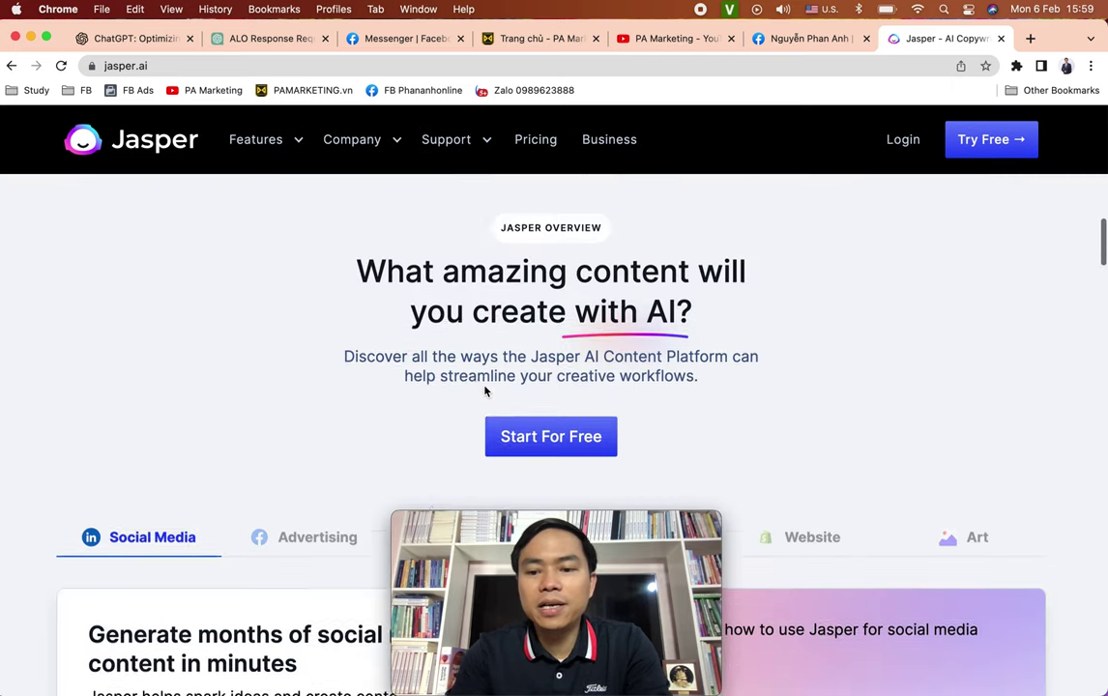
{"action": "key", "text": "super+minus"}
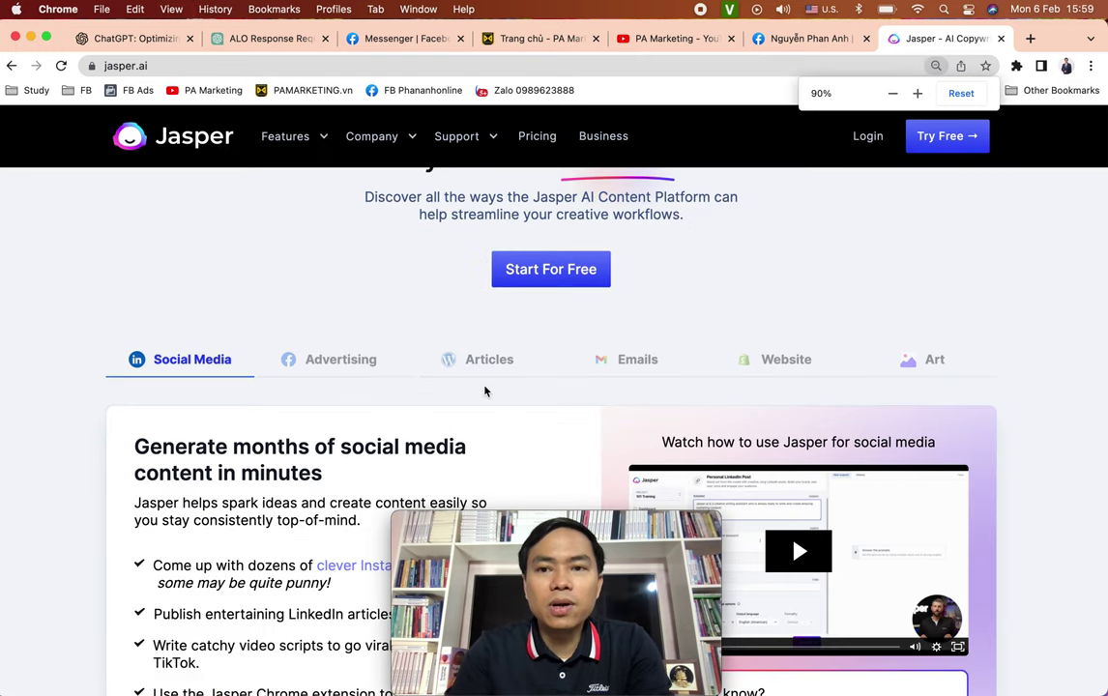
Look over the headline and introduction at the beginning of the Jasper home page.
{"action": "scroll", "coordinate": [485, 391], "scroll_direction": "up", "scroll_amount": 10}
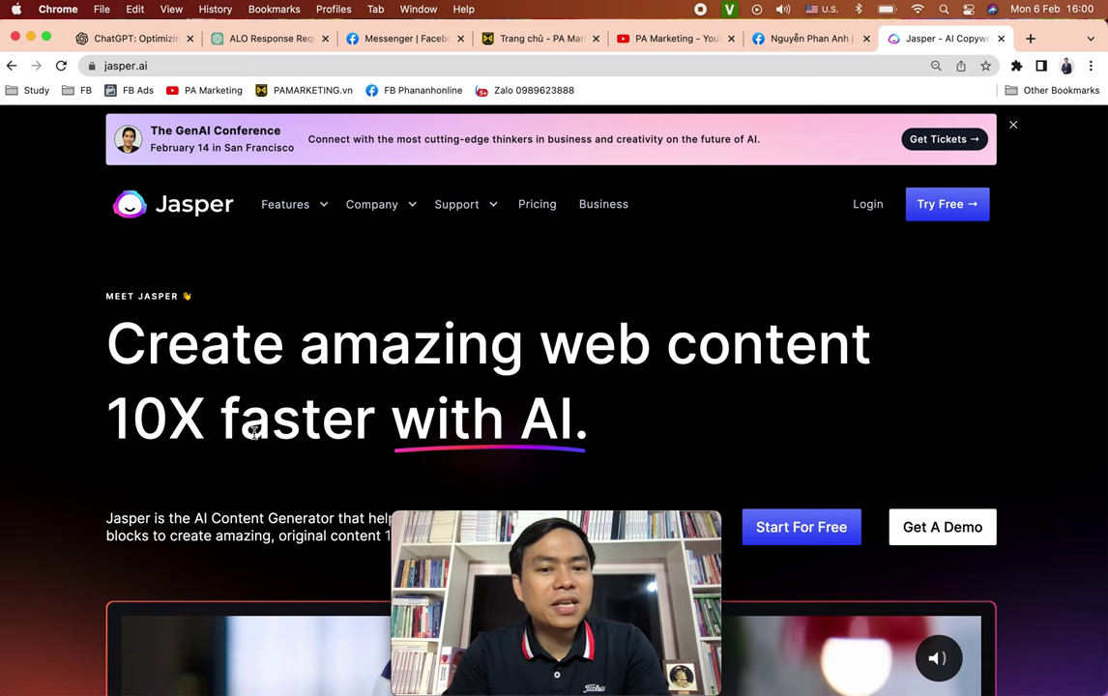
{"action": "scroll", "coordinate": [255, 436], "scroll_direction": "down", "scroll_amount": 1}
{"action": "scroll", "coordinate": [290, 406], "scroll_direction": "up", "scroll_amount": 1}
{"action": "scroll", "coordinate": [294, 395], "scroll_direction": "down", "scroll_amount": 3}
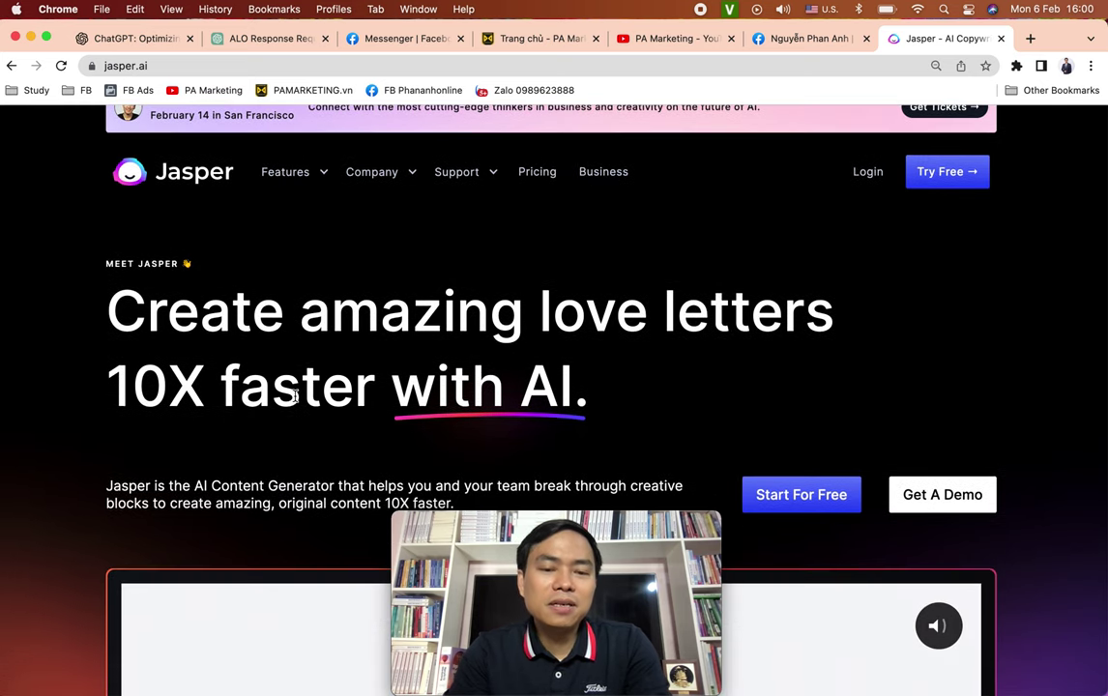
{"action": "scroll", "coordinate": [295, 402], "scroll_direction": "down", "scroll_amount": 9}
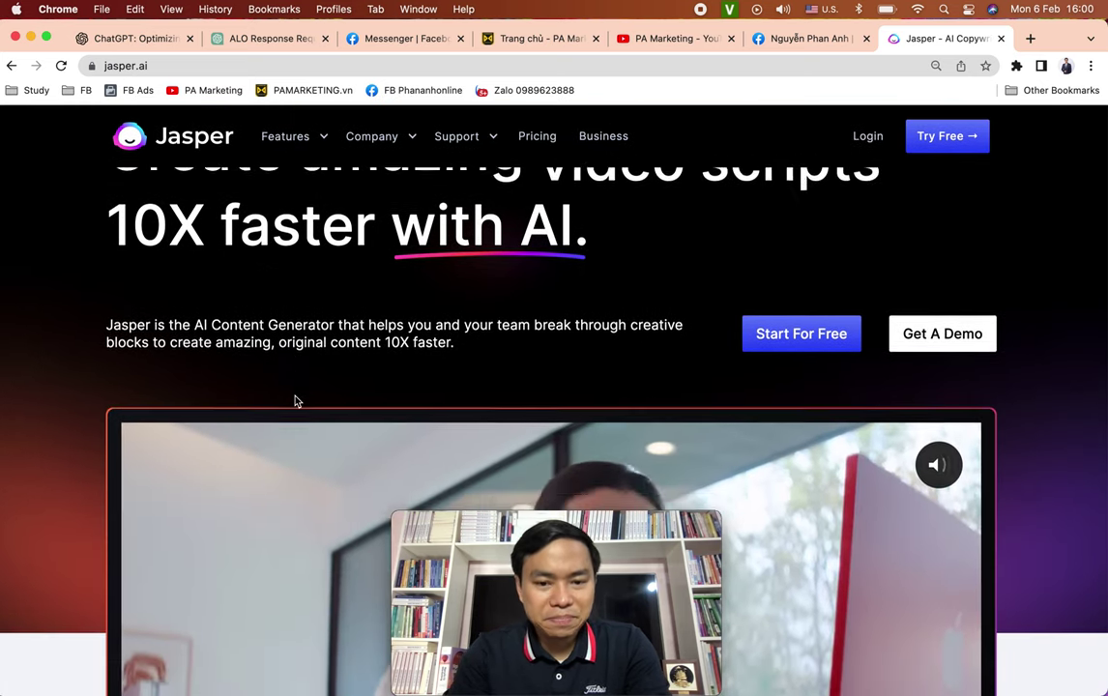
{"action": "scroll", "coordinate": [295, 401], "scroll_direction": "up", "scroll_amount": 12}
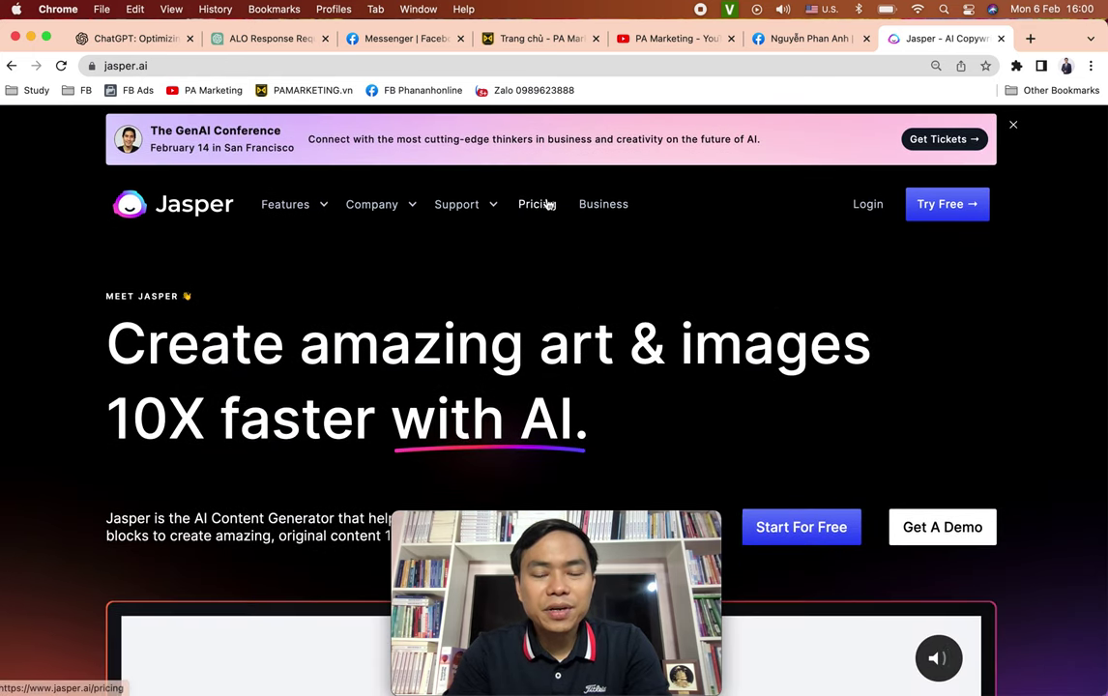
Open Jasper's pricing page and review the Boss Mode and Business plan cards.
{"action": "left_click", "coordinate": [544, 206]}
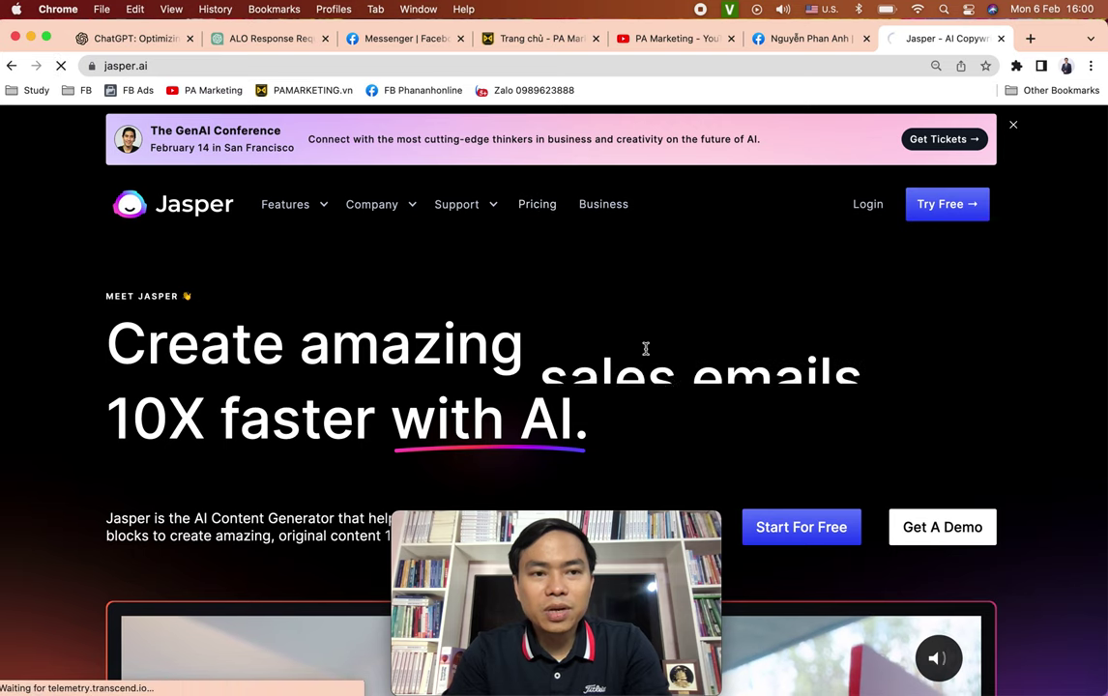
{"action": "scroll", "coordinate": [646, 403], "scroll_direction": "down", "scroll_amount": 5}
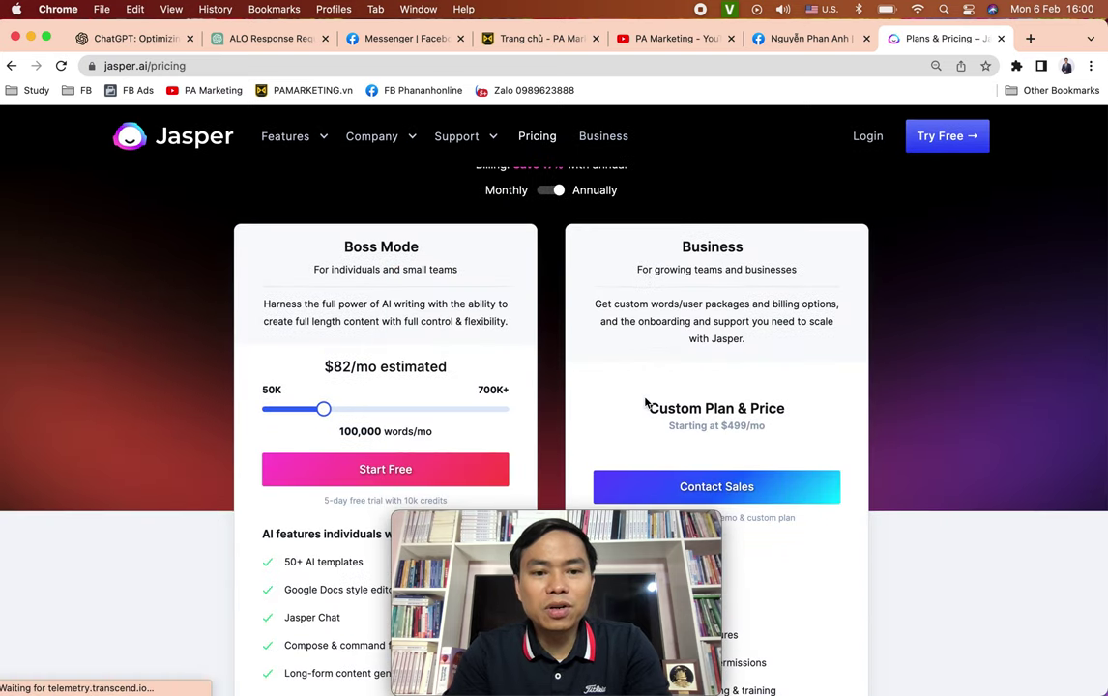
{"action": "scroll", "coordinate": [457, 394], "scroll_direction": "down", "scroll_amount": 1}
{"action": "scroll", "coordinate": [457, 394], "scroll_direction": "down", "scroll_amount": 1}
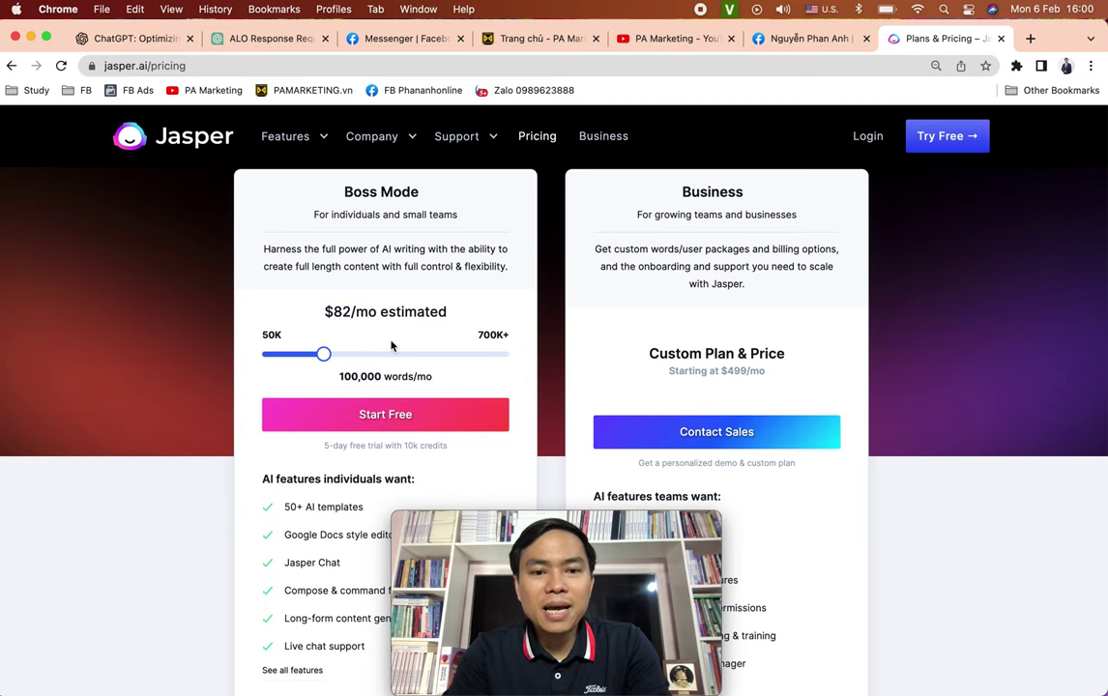
{"action": "scroll", "coordinate": [392, 345], "scroll_direction": "down", "scroll_amount": 3}
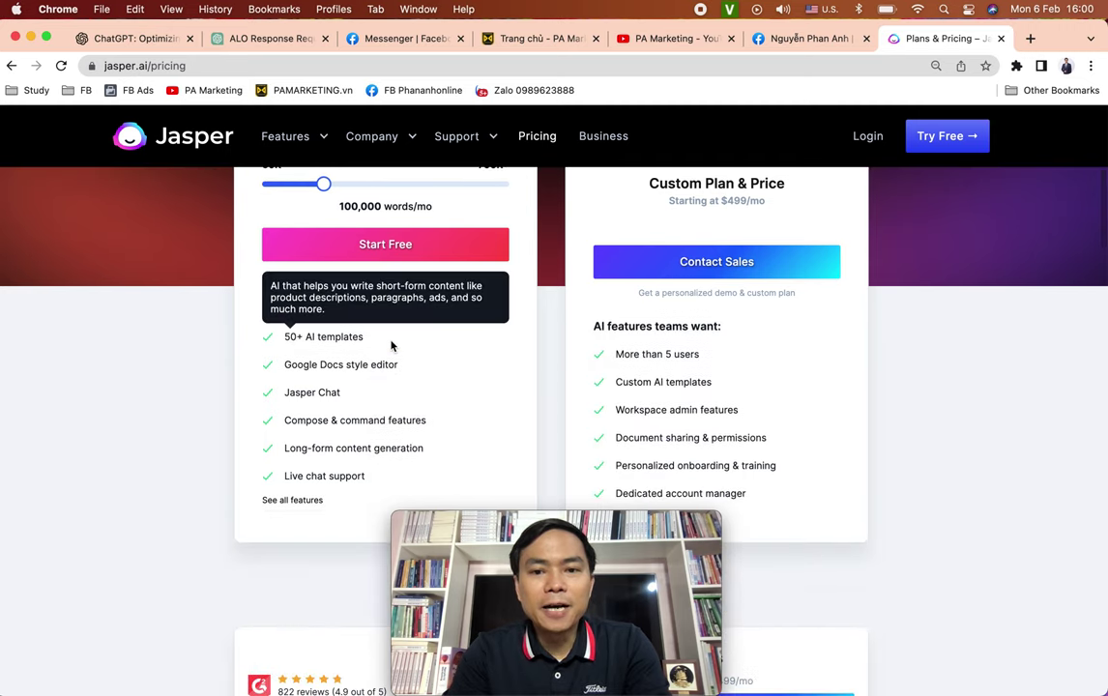
{"action": "scroll", "coordinate": [392, 345], "scroll_direction": "up", "scroll_amount": 7}
{"action": "scroll", "coordinate": [392, 345], "scroll_direction": "up", "scroll_amount": 2}
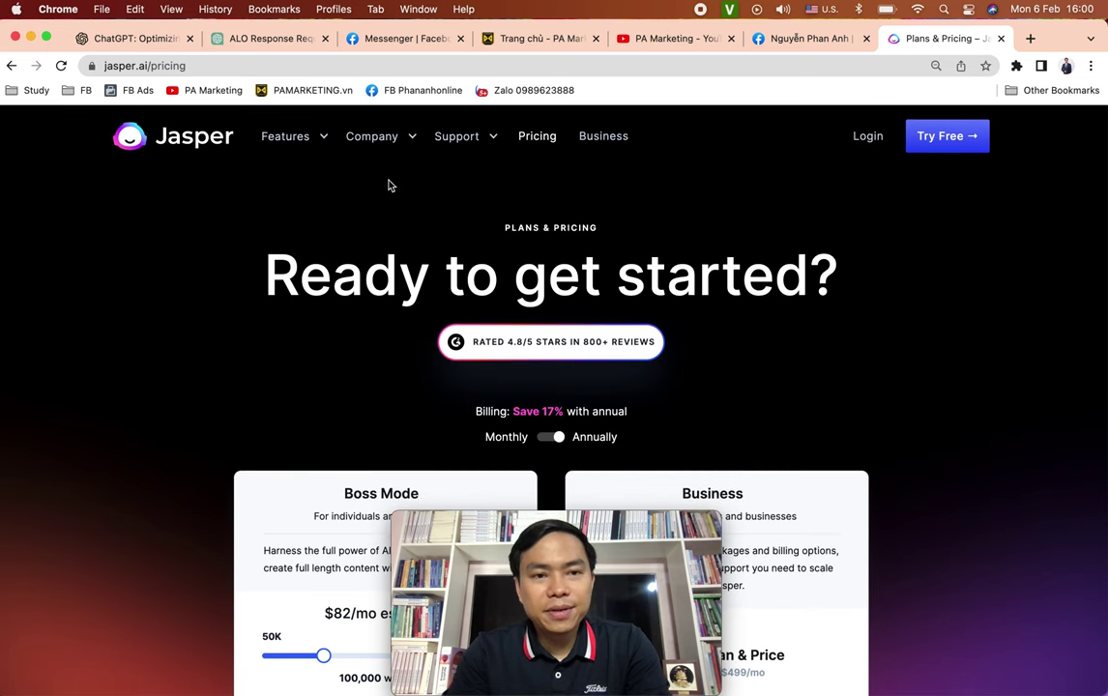
Show Jasper's support resources, such as Live 101 Training, Live Q&A and Help Docs.
{"action": "left_click", "coordinate": [491, 140]}
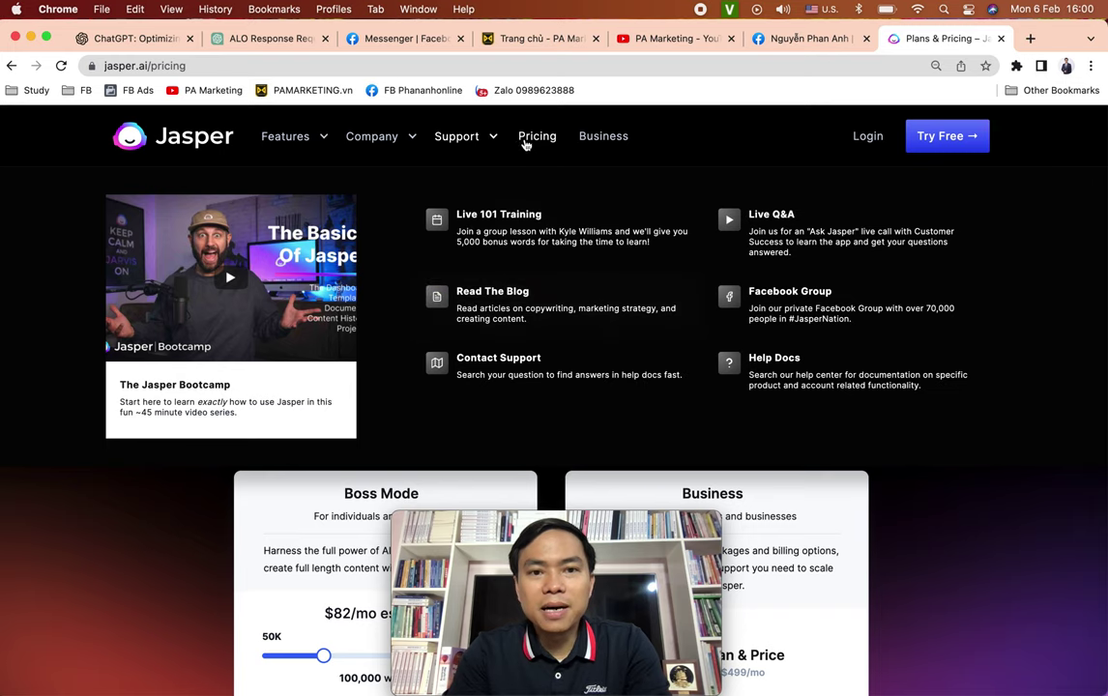
{"action": "scroll", "coordinate": [515, 341], "scroll_direction": "down", "scroll_amount": 10}
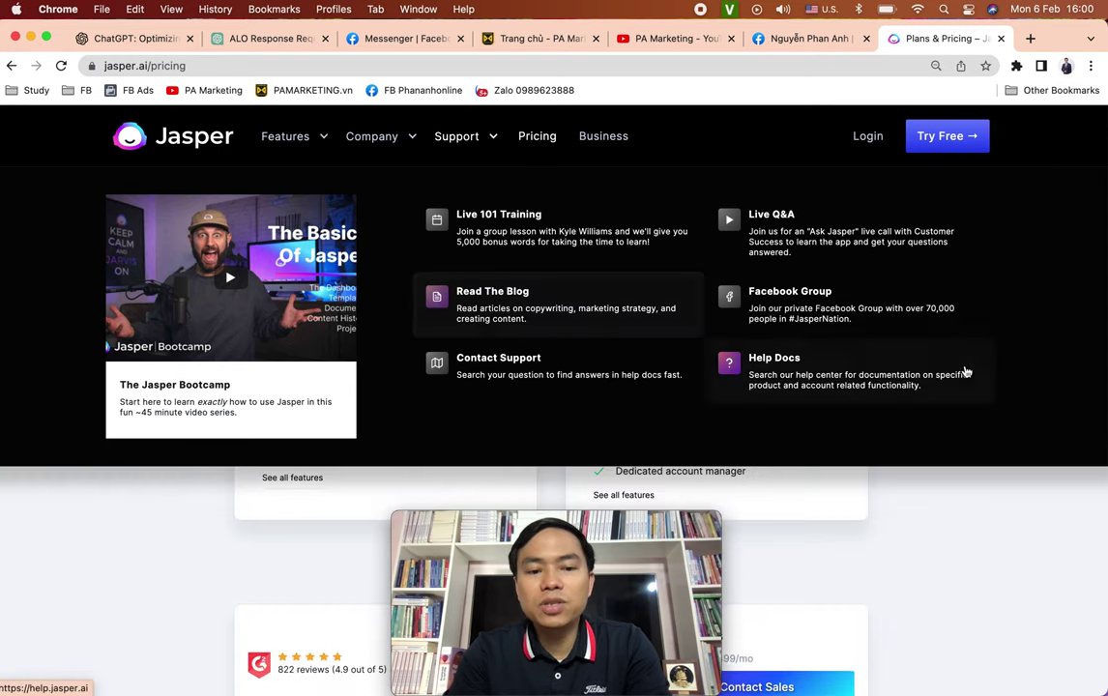
{"action": "scroll", "coordinate": [966, 372], "scroll_direction": "up", "scroll_amount": 10}
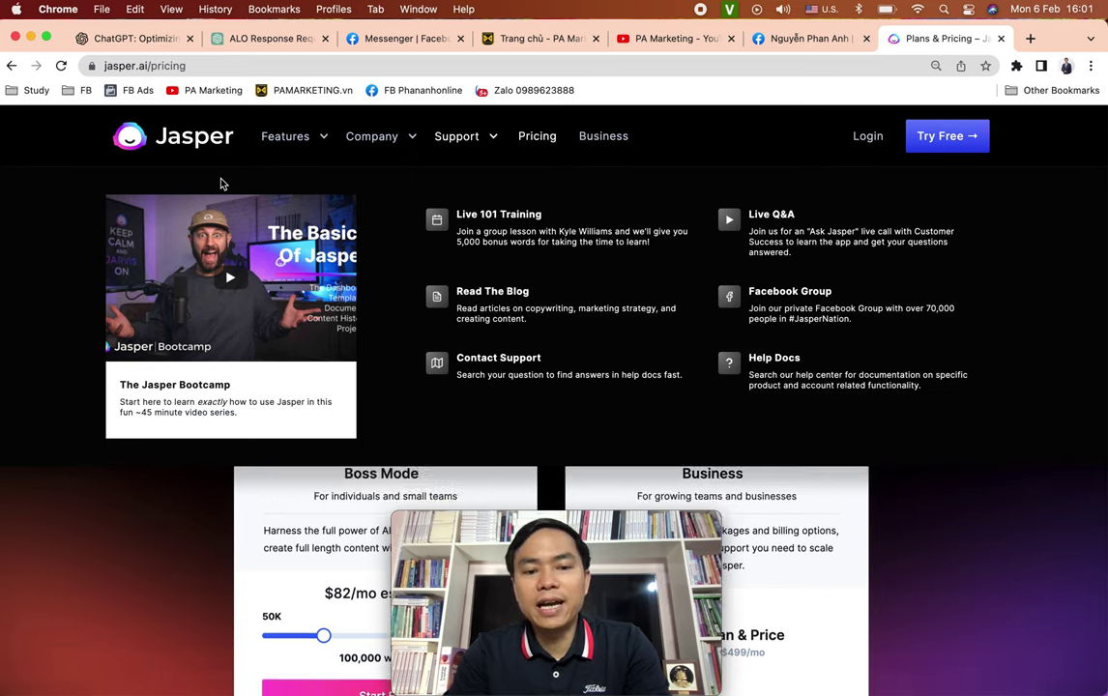
Examine the Features section of the table comparing the Boss Mode and Business plans.
{"action": "scroll", "coordinate": [218, 182], "scroll_direction": "down", "scroll_amount": 3}
{"action": "scroll", "coordinate": [114, 450], "scroll_direction": "down", "scroll_amount": 3}
{"action": "scroll", "coordinate": [116, 451], "scroll_direction": "down", "scroll_amount": 3}
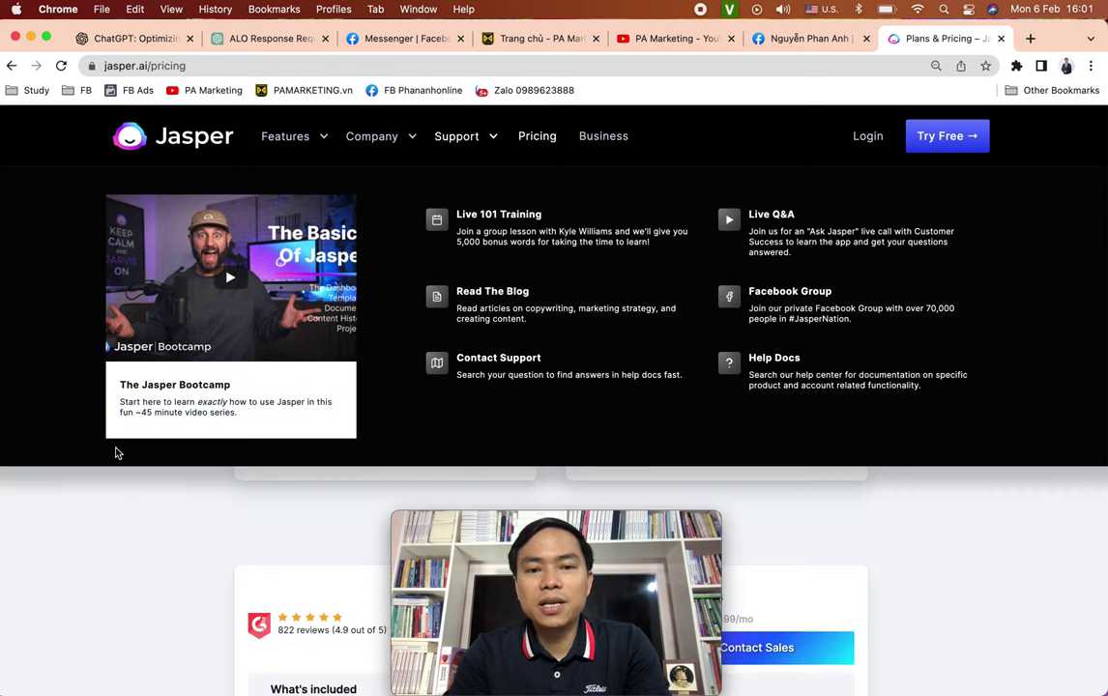
{"action": "scroll", "coordinate": [1010, 346], "scroll_direction": "down", "scroll_amount": 5}
{"action": "scroll", "coordinate": [1041, 493], "scroll_direction": "down", "scroll_amount": 3}
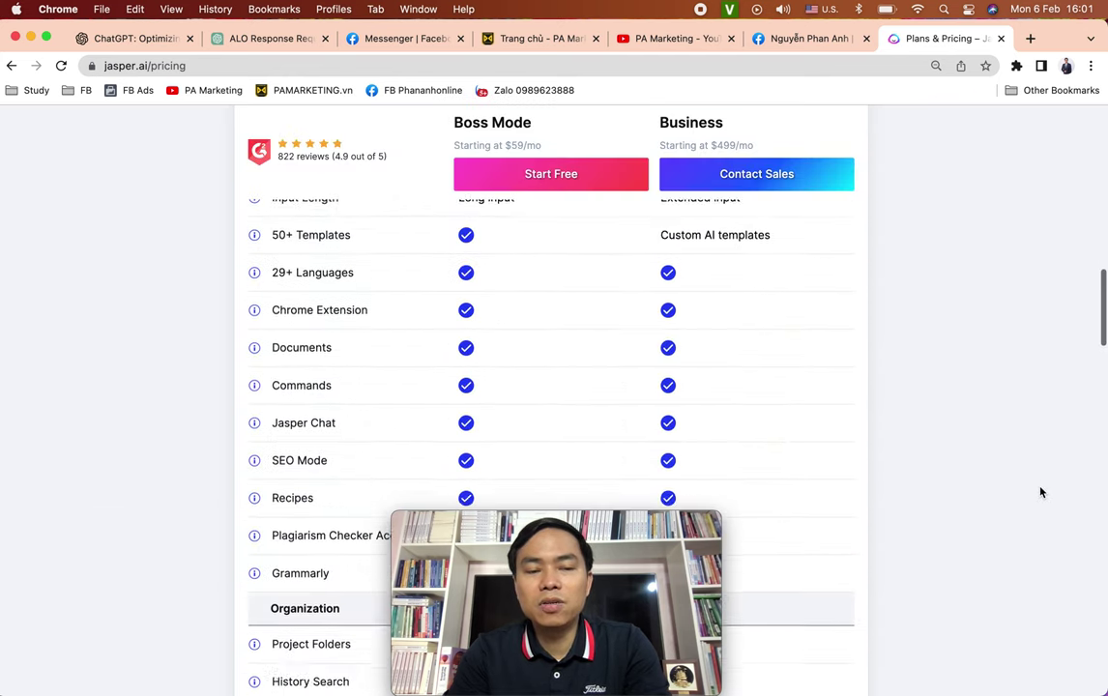
{"action": "scroll", "coordinate": [1041, 494], "scroll_direction": "up", "scroll_amount": 2}
{"action": "scroll", "coordinate": [1040, 493], "scroll_direction": "down", "scroll_amount": 1}
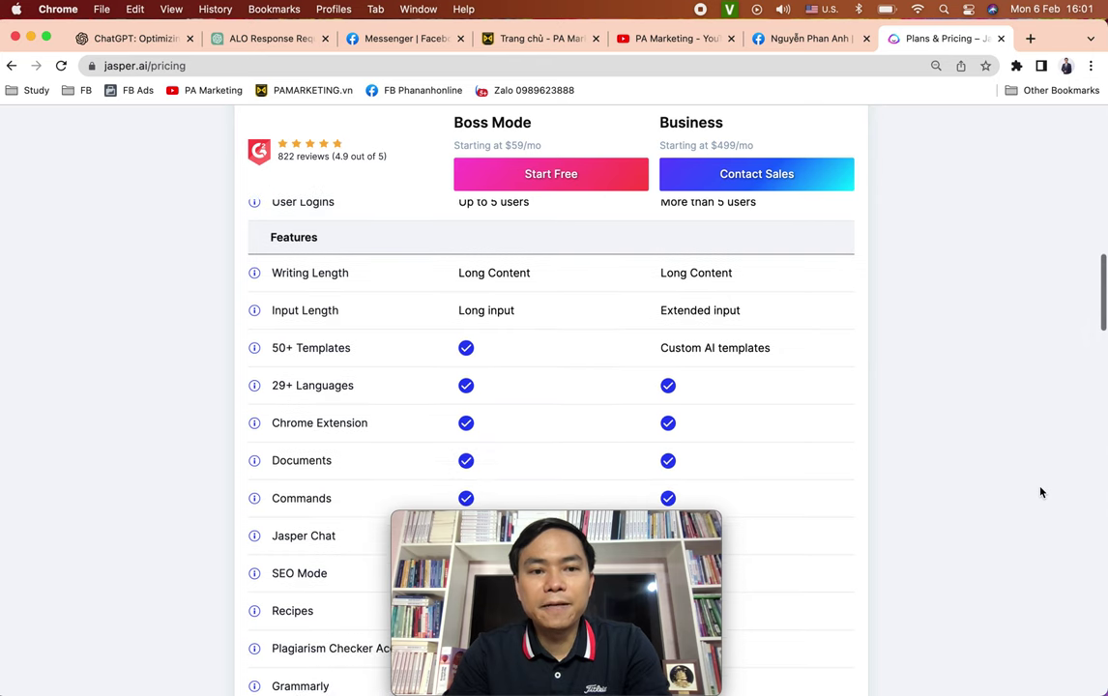
{"action": "scroll", "coordinate": [966, 448], "scroll_direction": "down", "scroll_amount": 1}
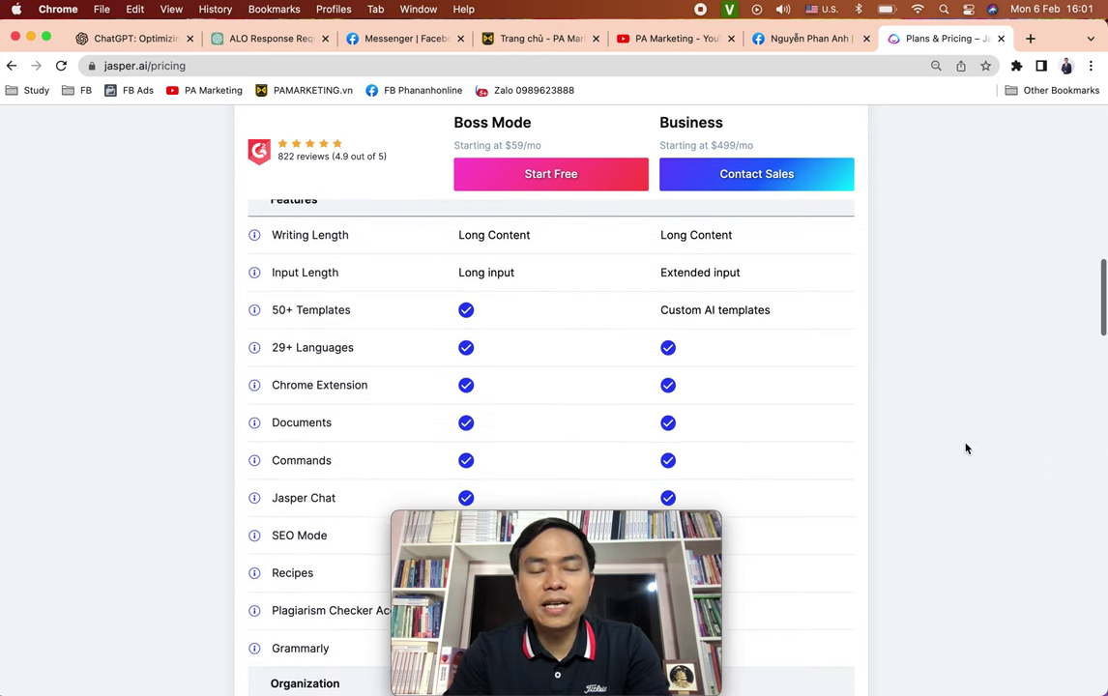
{"action": "scroll", "coordinate": [965, 448], "scroll_direction": "down", "scroll_amount": 1}
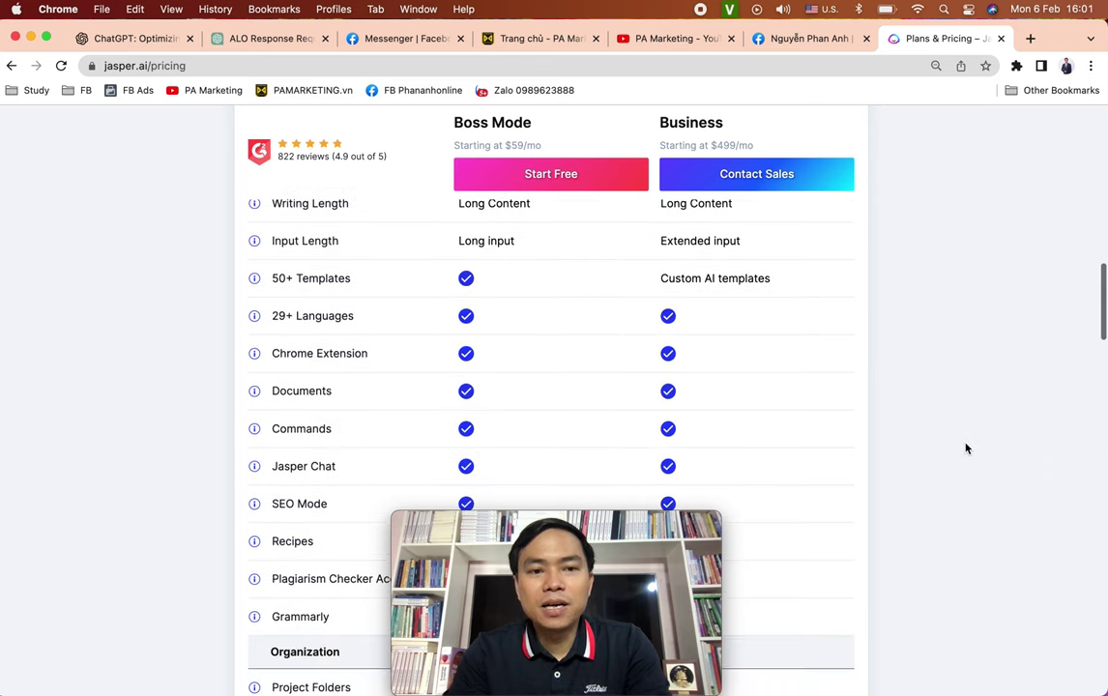
{"action": "scroll", "coordinate": [965, 447], "scroll_direction": "up", "scroll_amount": 1}
{"action": "scroll", "coordinate": [965, 448], "scroll_direction": "down", "scroll_amount": 1}
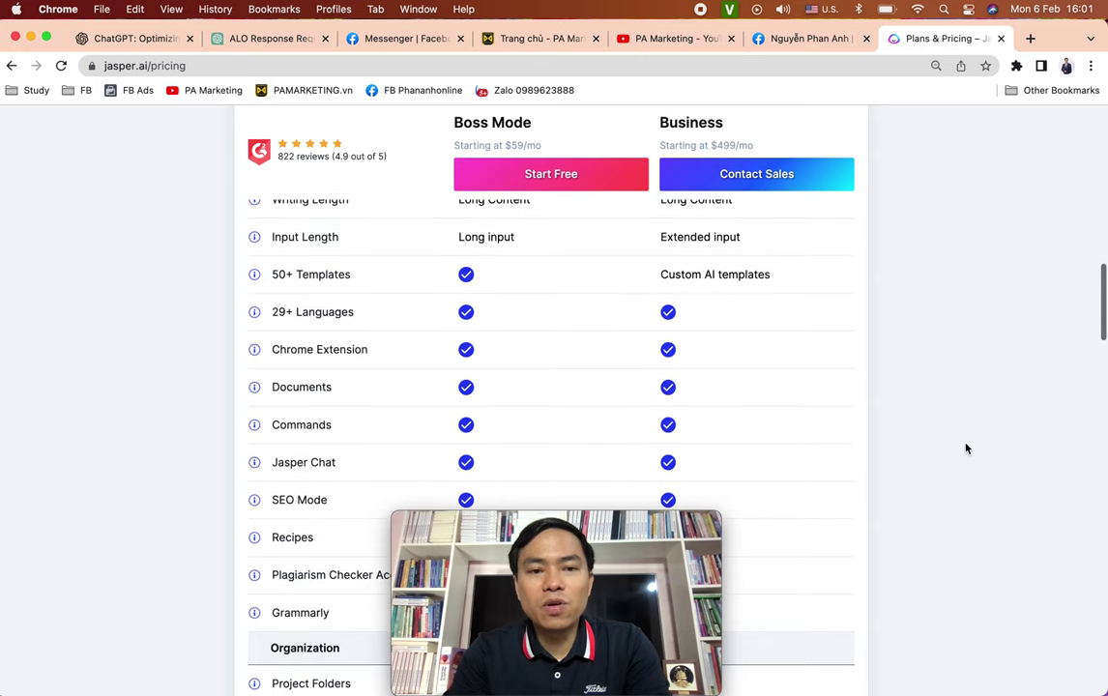
{"action": "scroll", "coordinate": [965, 448], "scroll_direction": "down", "scroll_amount": 2}
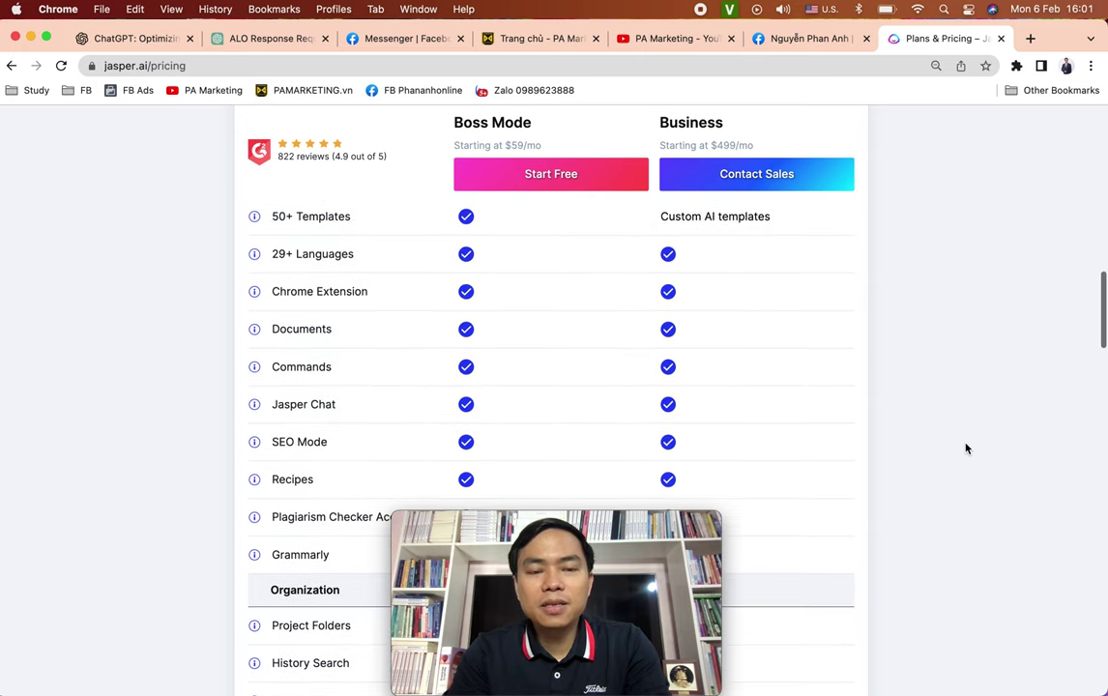
Read the feature descriptions from 29+ Languages to Recipes, check the Organization section, and return to the plan cards.
{"action": "mouse_move", "coordinate": [328, 254]}
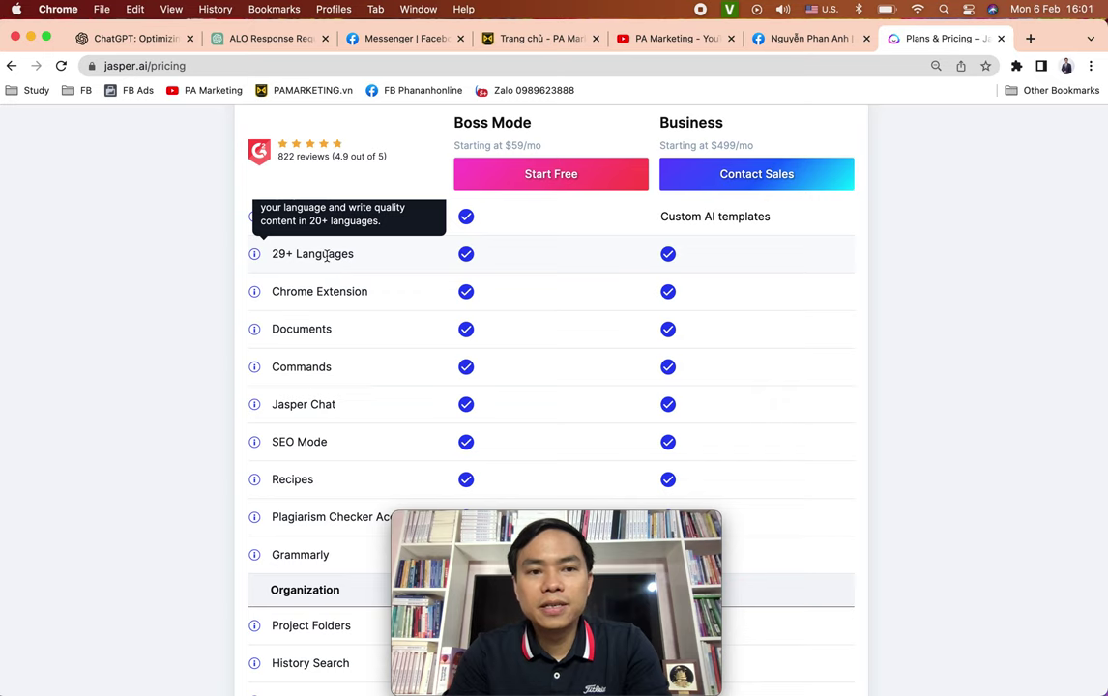
{"action": "scroll", "coordinate": [363, 304], "scroll_direction": "down", "scroll_amount": 1}
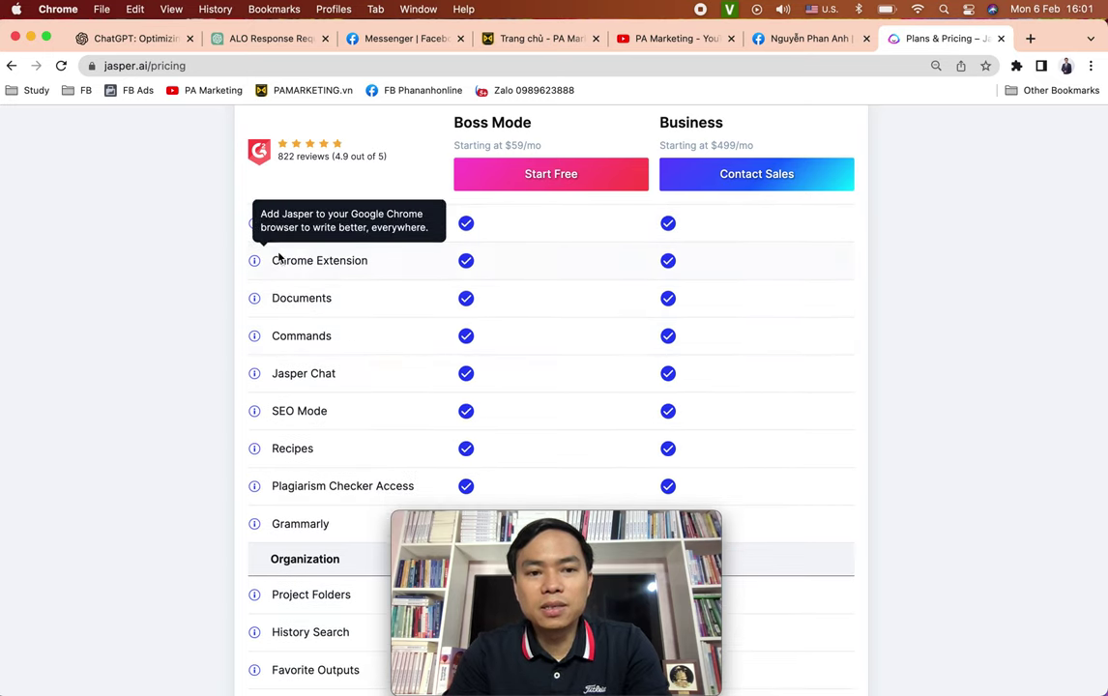
{"action": "mouse_move", "coordinate": [402, 316]}
{"action": "scroll", "coordinate": [402, 315], "scroll_direction": "down", "scroll_amount": 1}
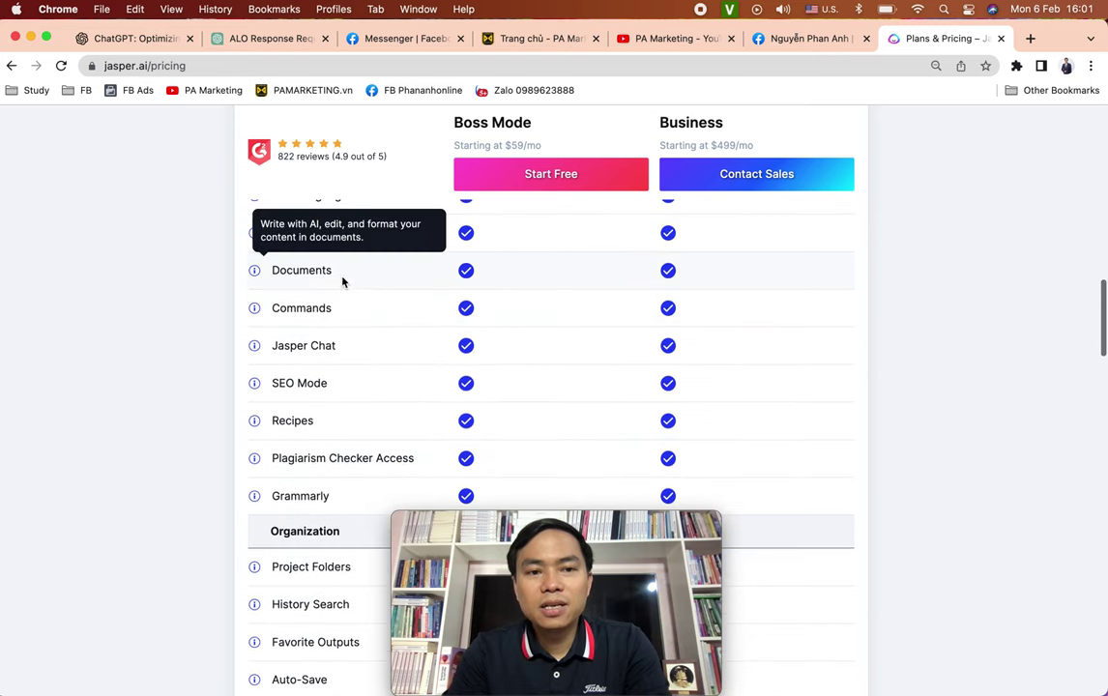
{"action": "mouse_move", "coordinate": [349, 317]}
{"action": "scroll", "coordinate": [349, 316], "scroll_direction": "down", "scroll_amount": 3}
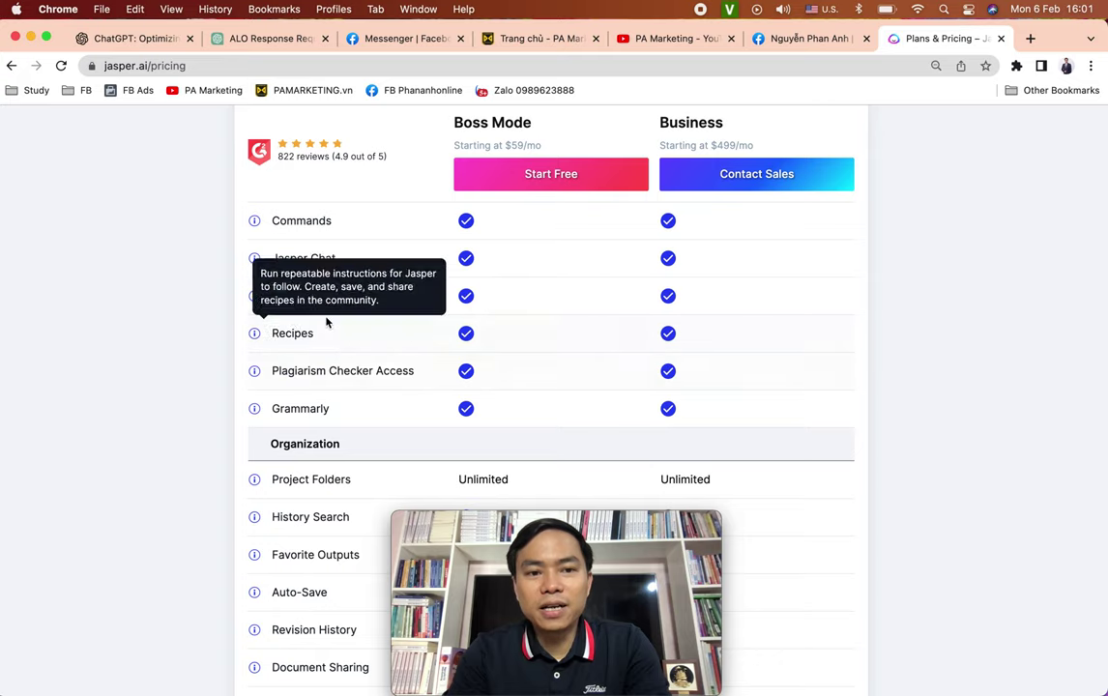
{"action": "scroll", "coordinate": [229, 371], "scroll_direction": "down", "scroll_amount": 10}
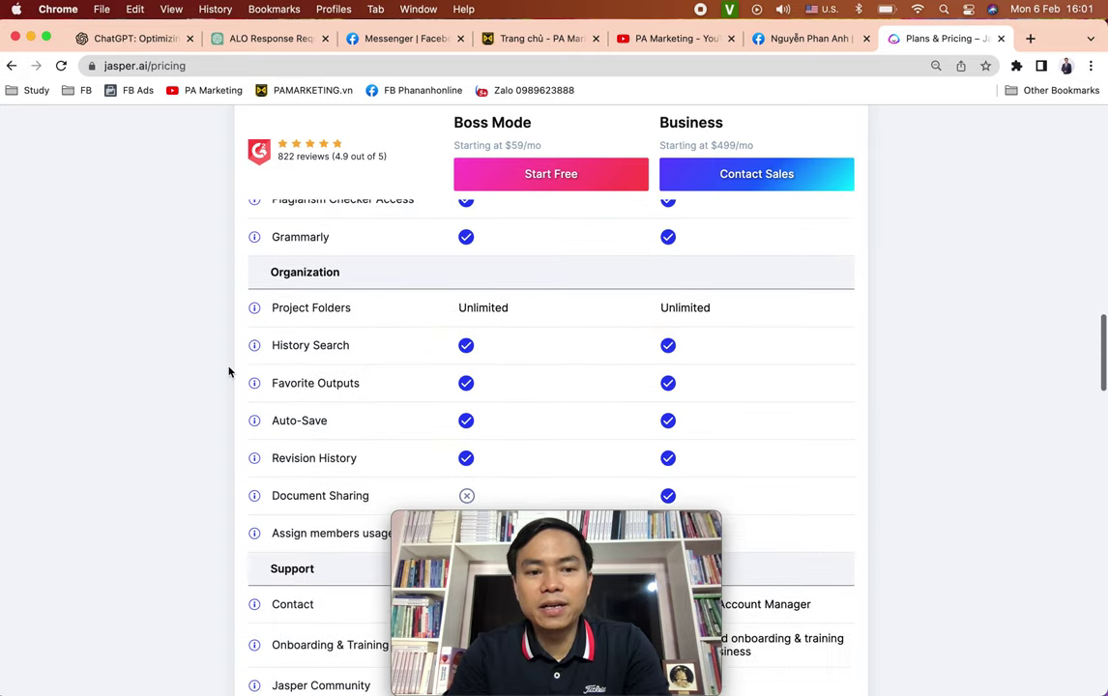
{"action": "scroll", "coordinate": [229, 371], "scroll_direction": "up", "scroll_amount": 20}
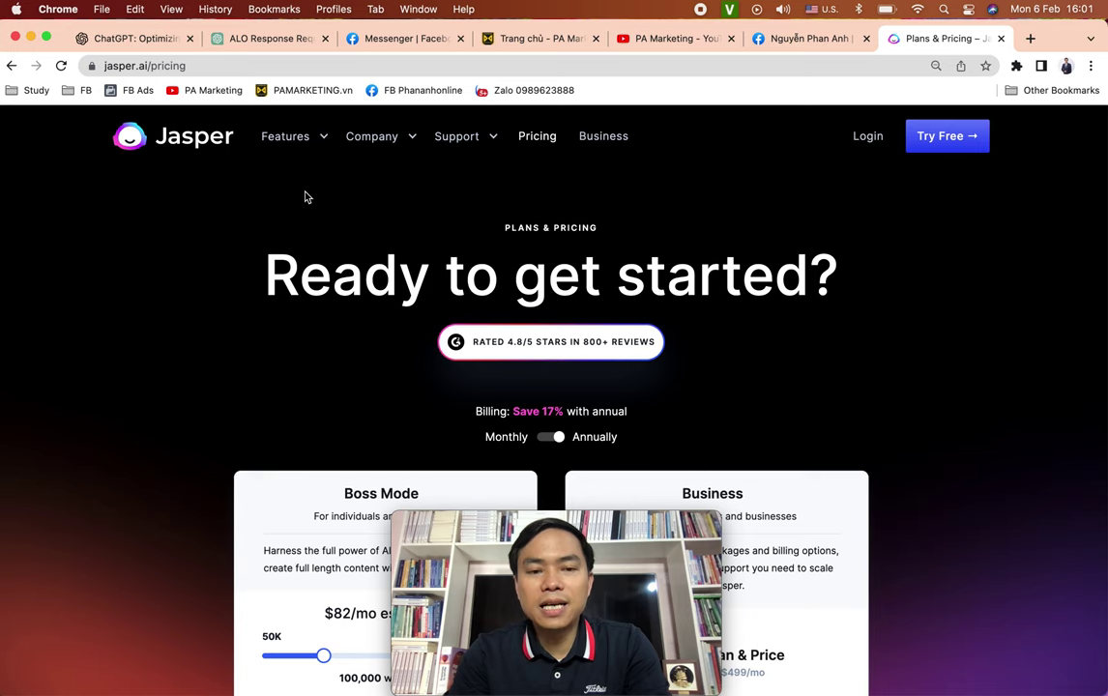
{"action": "scroll", "coordinate": [306, 196], "scroll_direction": "down", "scroll_amount": 5}
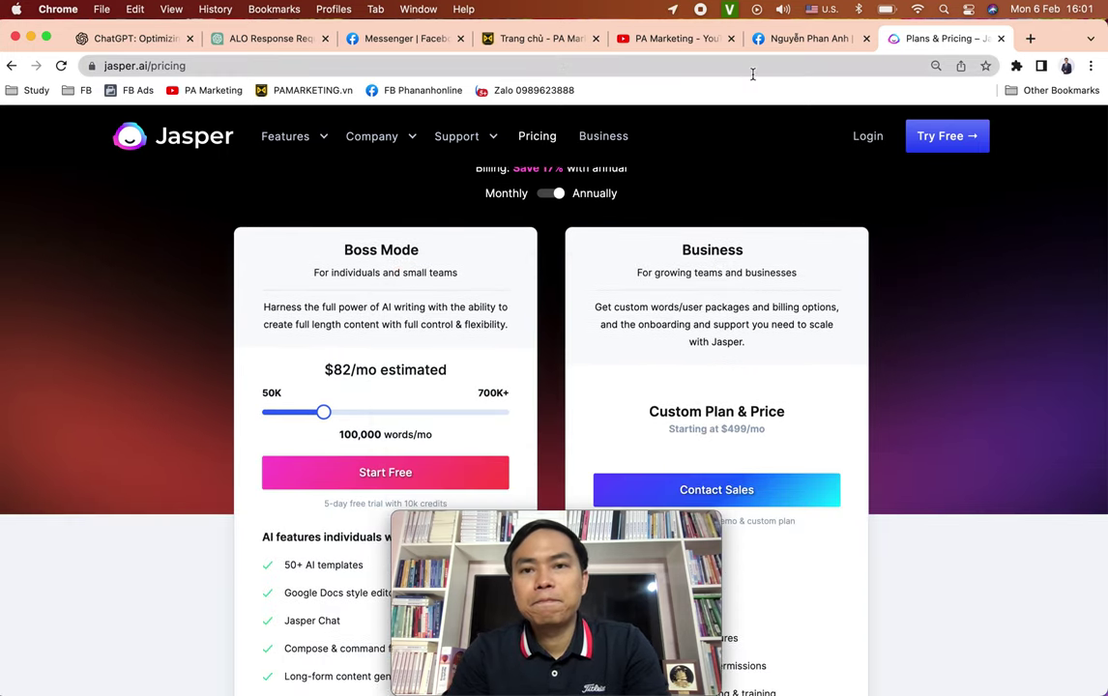
{"action": "key", "text": "super+Tab"}
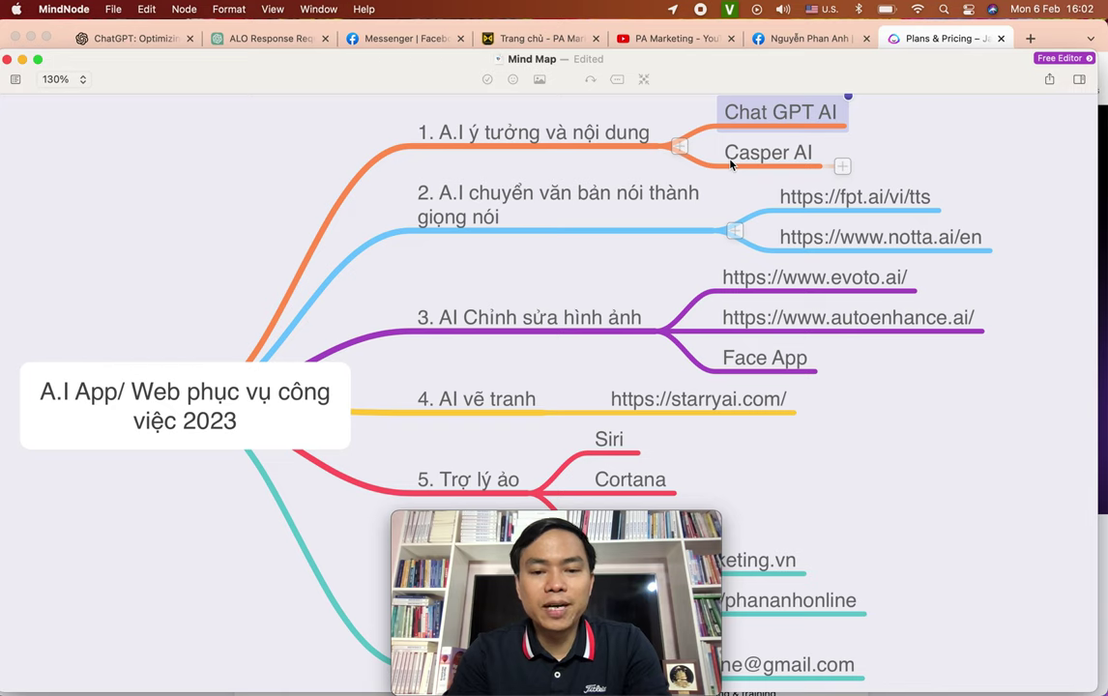
{"action": "left_click", "coordinate": [583, 206]}
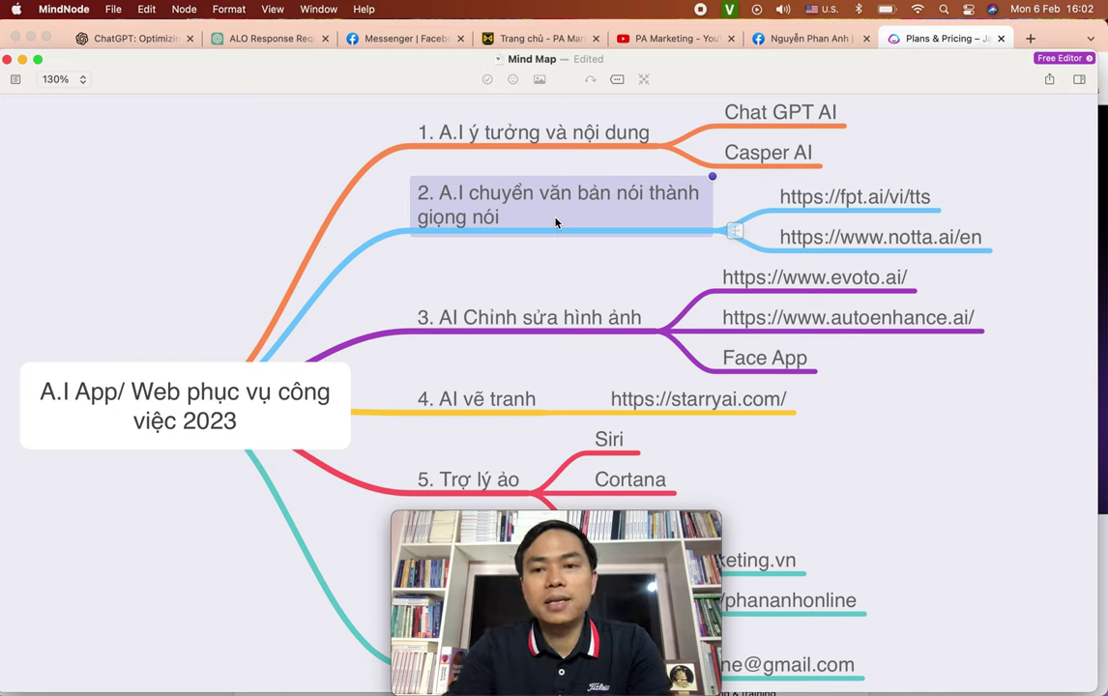
{"action": "left_click", "coordinate": [853, 198]}
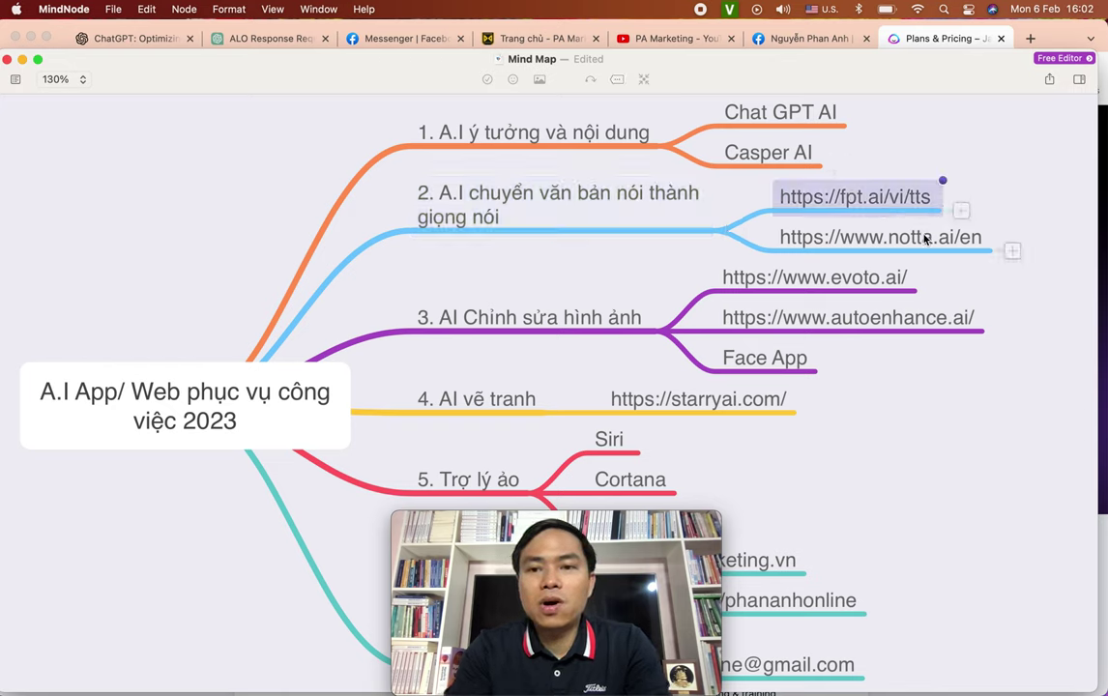
{"action": "key", "text": "super+c"}
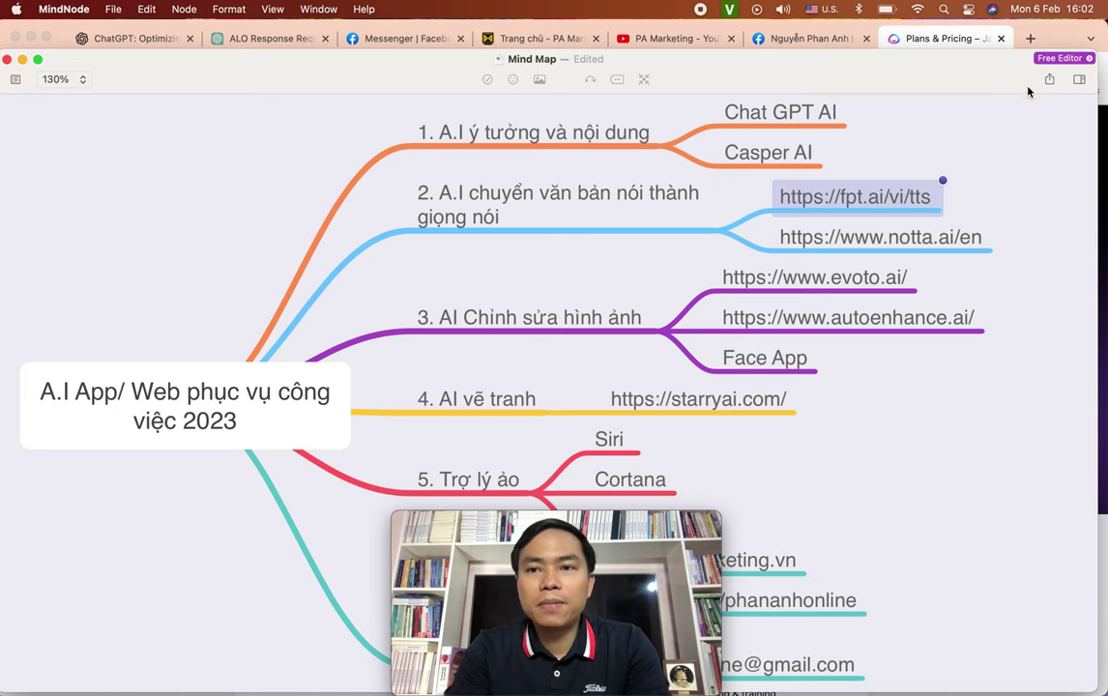
{"action": "left_click", "coordinate": [1031, 38]}
{"action": "key", "text": "super+v"}
{"action": "key", "text": "Return"}
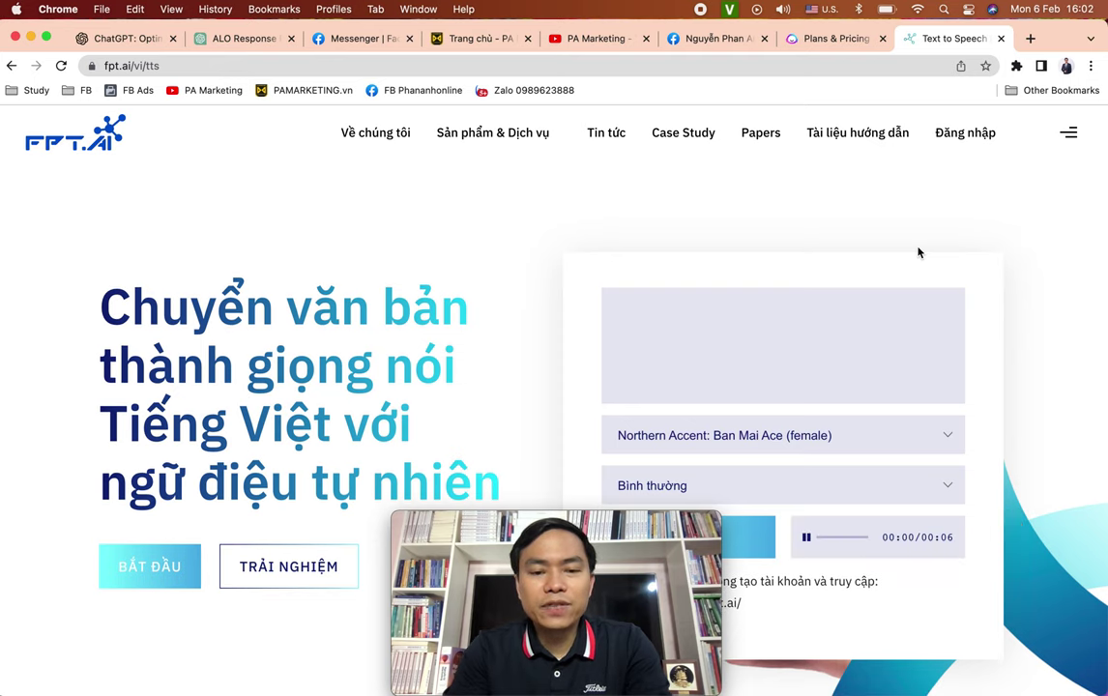
Look over the FPT.AI text-to-speech page, including its text box, voice and speed options and file creation area.
{"action": "scroll", "coordinate": [430, 351], "scroll_direction": "down", "scroll_amount": 3}
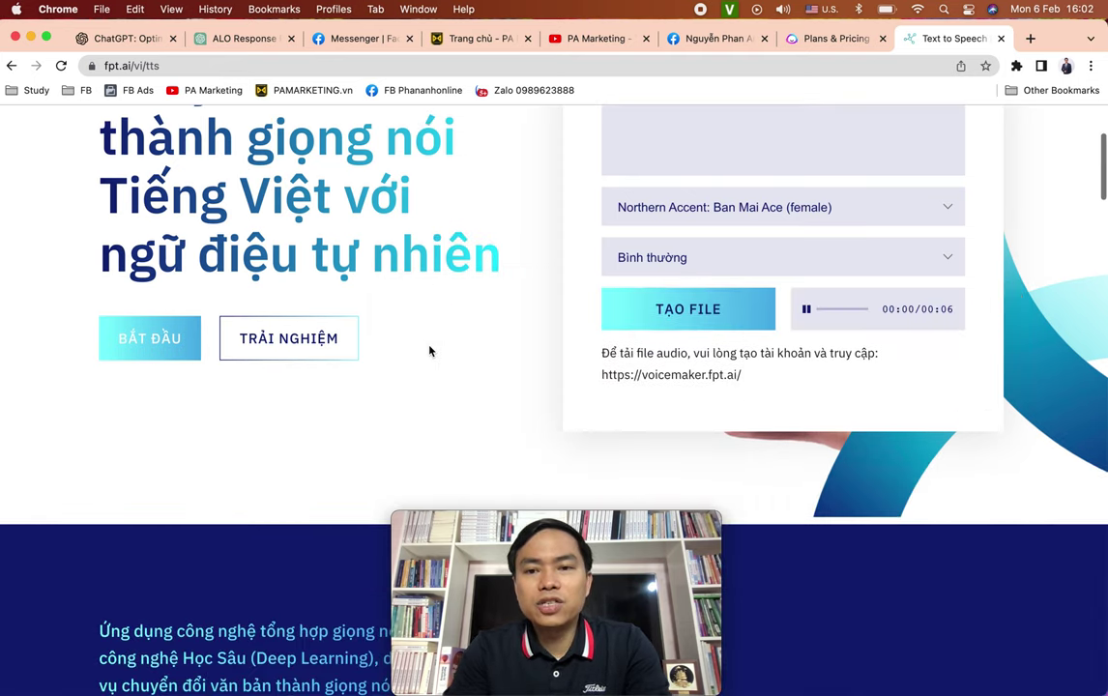
{"action": "scroll", "coordinate": [430, 350], "scroll_direction": "down", "scroll_amount": 4}
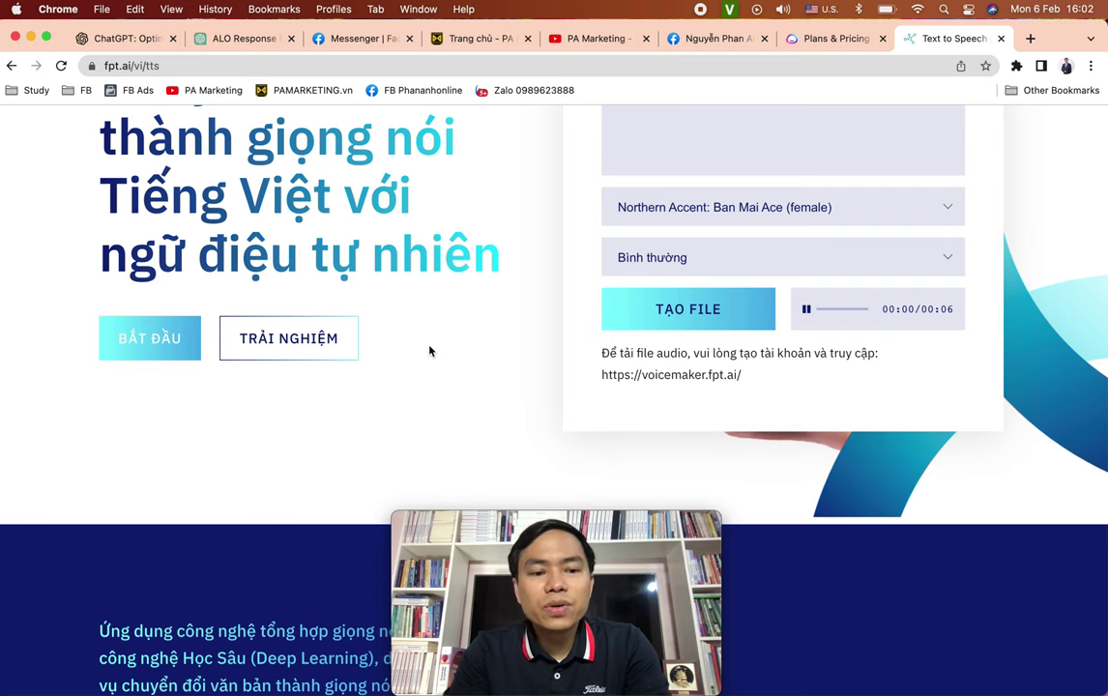
{"action": "scroll", "coordinate": [430, 350], "scroll_direction": "up", "scroll_amount": 7}
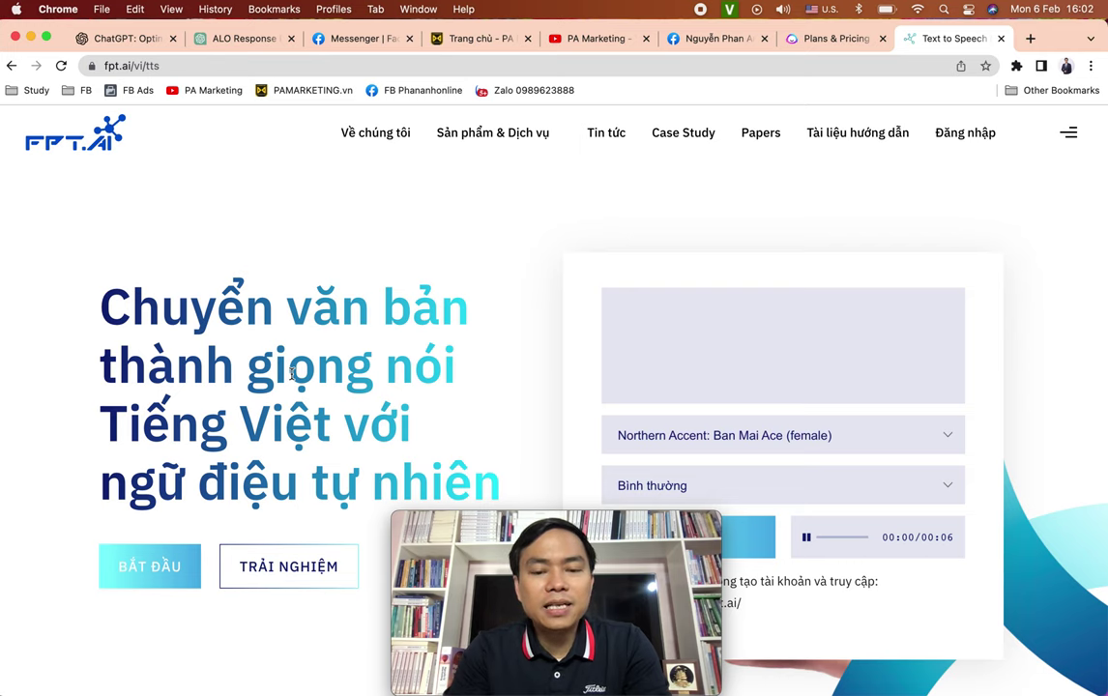
{"action": "scroll", "coordinate": [292, 374], "scroll_direction": "down", "scroll_amount": 3}
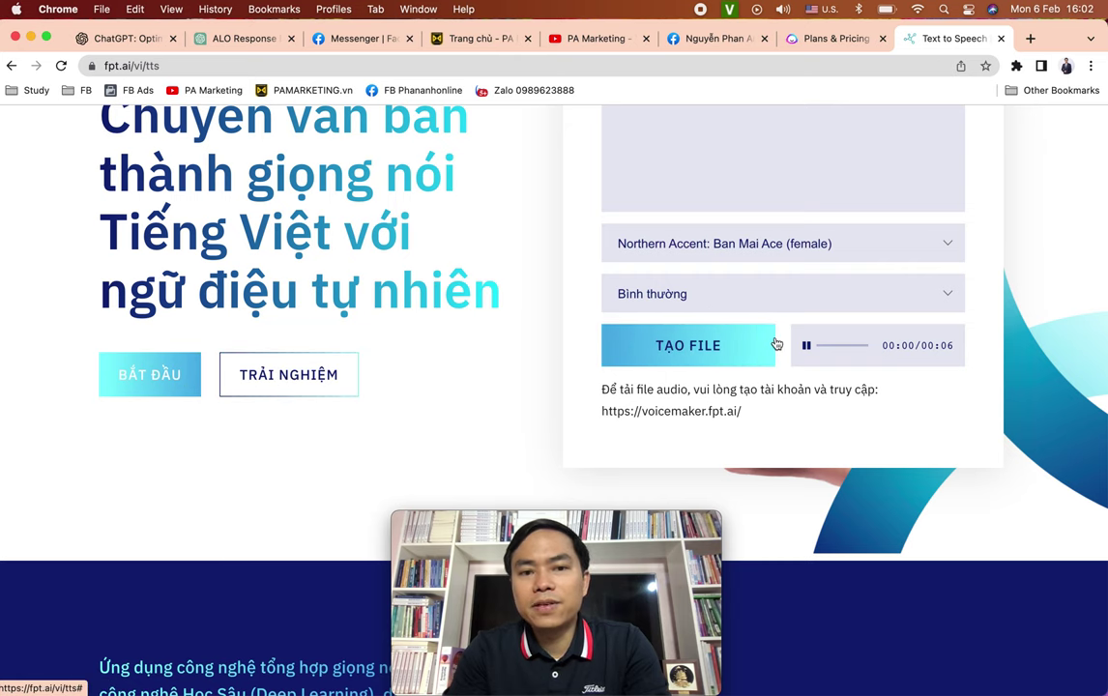
{"action": "scroll", "coordinate": [775, 343], "scroll_direction": "down", "scroll_amount": 4}
{"action": "scroll", "coordinate": [776, 342], "scroll_direction": "up", "scroll_amount": 5}
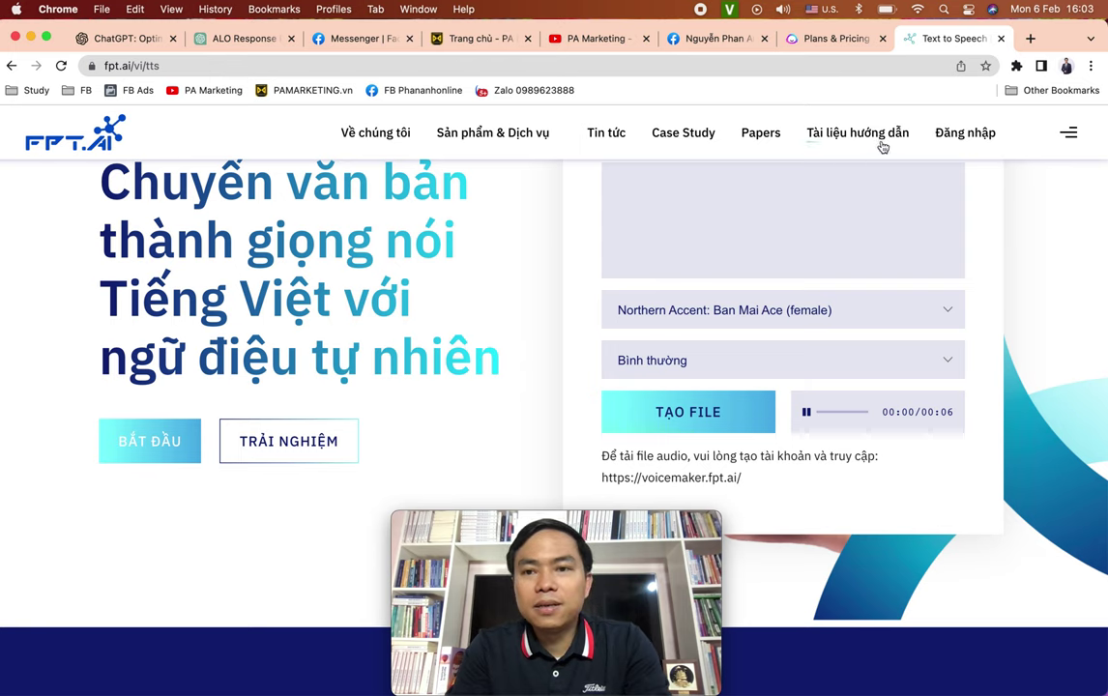
{"action": "scroll", "coordinate": [487, 301], "scroll_direction": "down", "scroll_amount": 1}
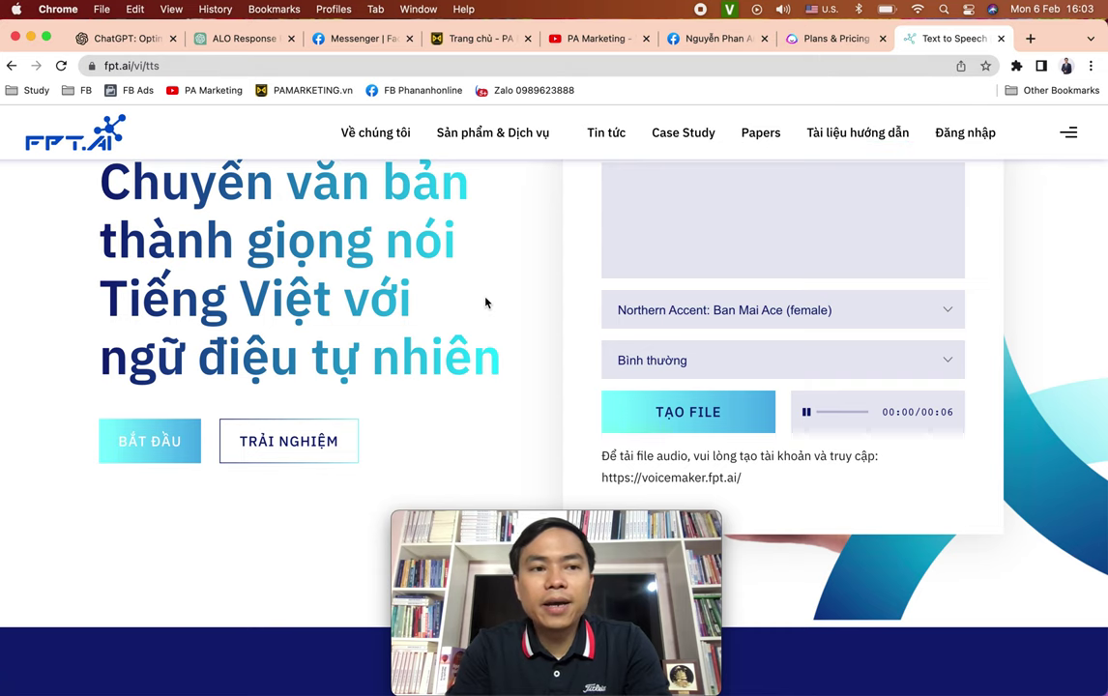
{"action": "scroll", "coordinate": [488, 324], "scroll_direction": "up", "scroll_amount": 3}
{"action": "key", "text": "super+Tab"}
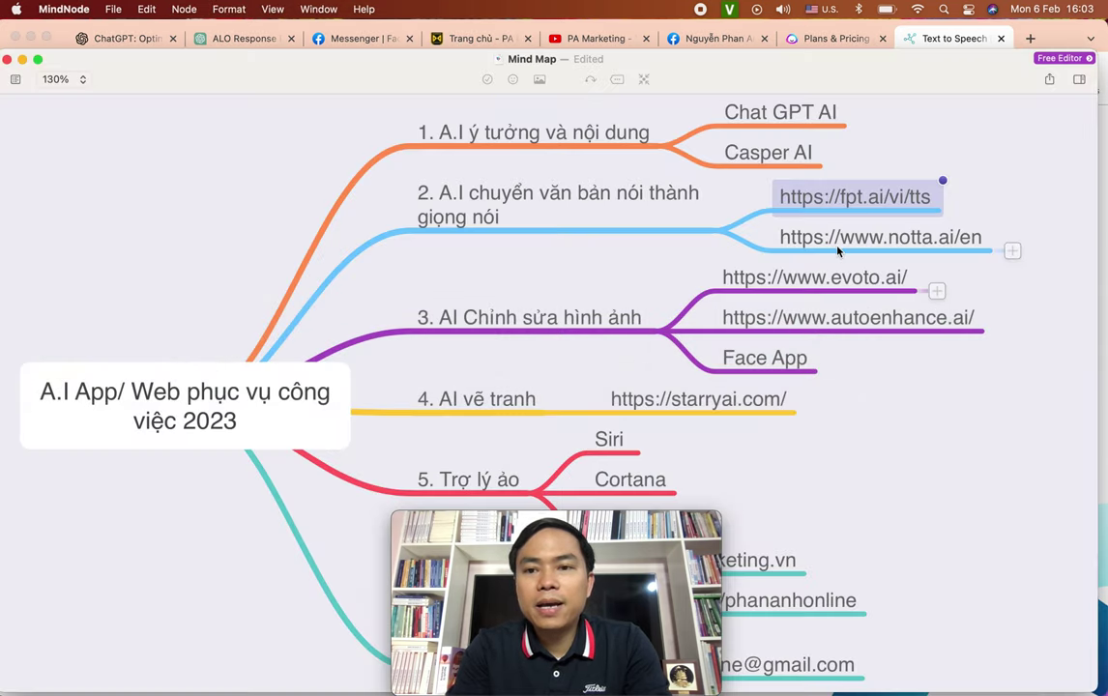
{"action": "left_click", "coordinate": [840, 248]}
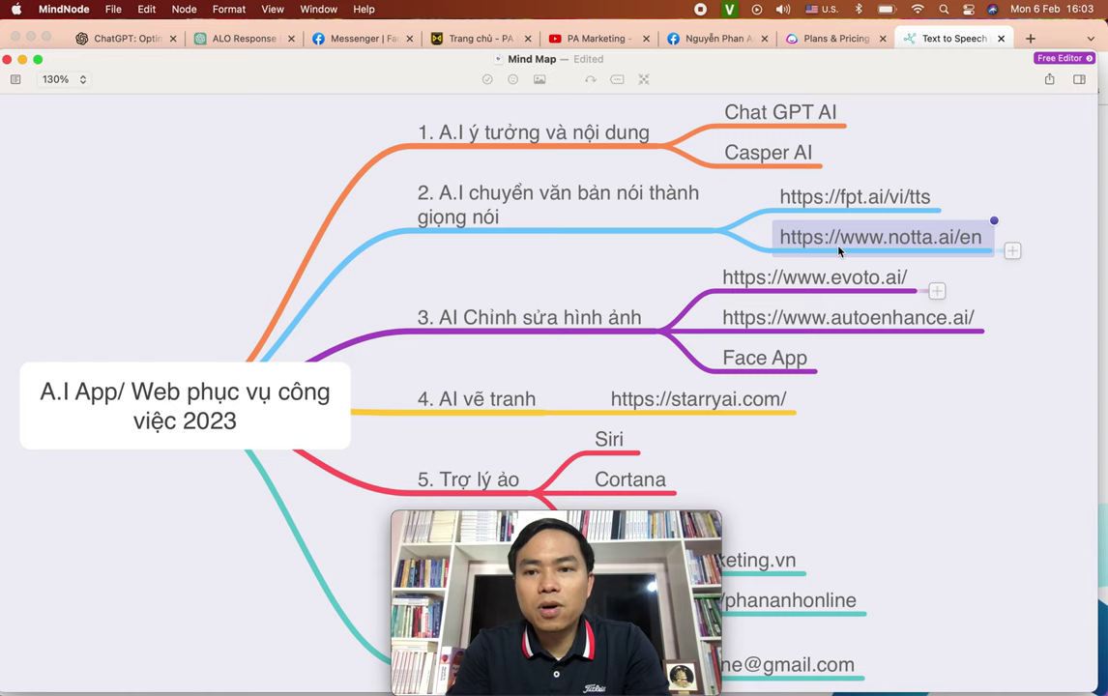
{"action": "key", "text": "super+Tab"}
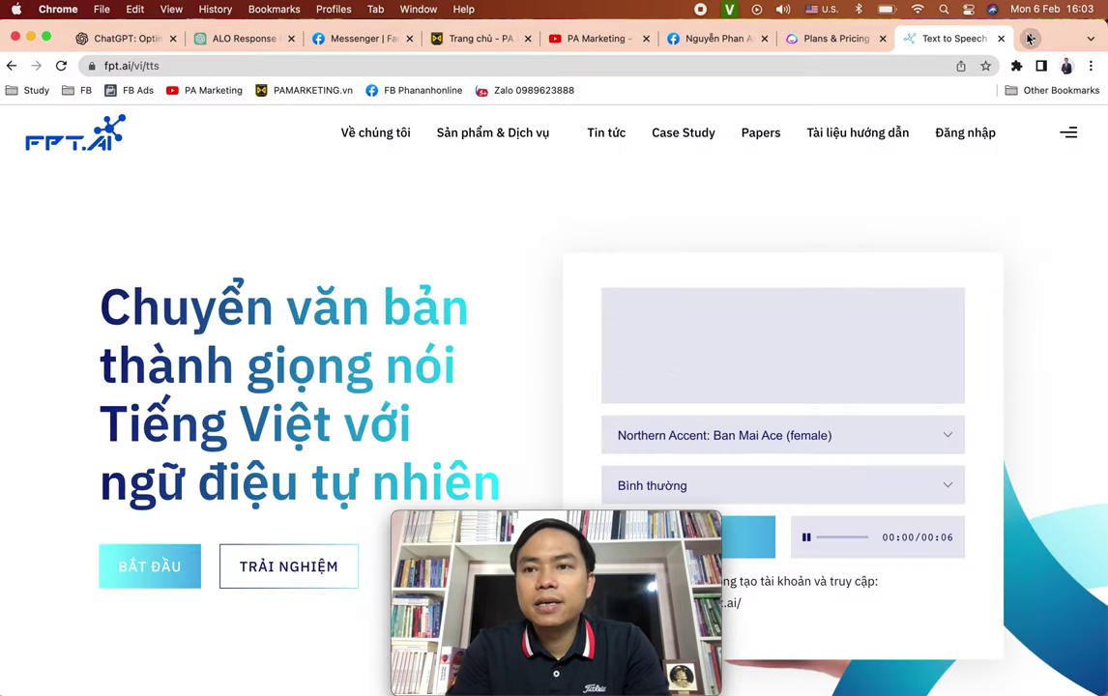
{"action": "left_click", "coordinate": [1030, 39]}
{"action": "key", "text": "super+v"}
{"action": "key", "text": "Return"}
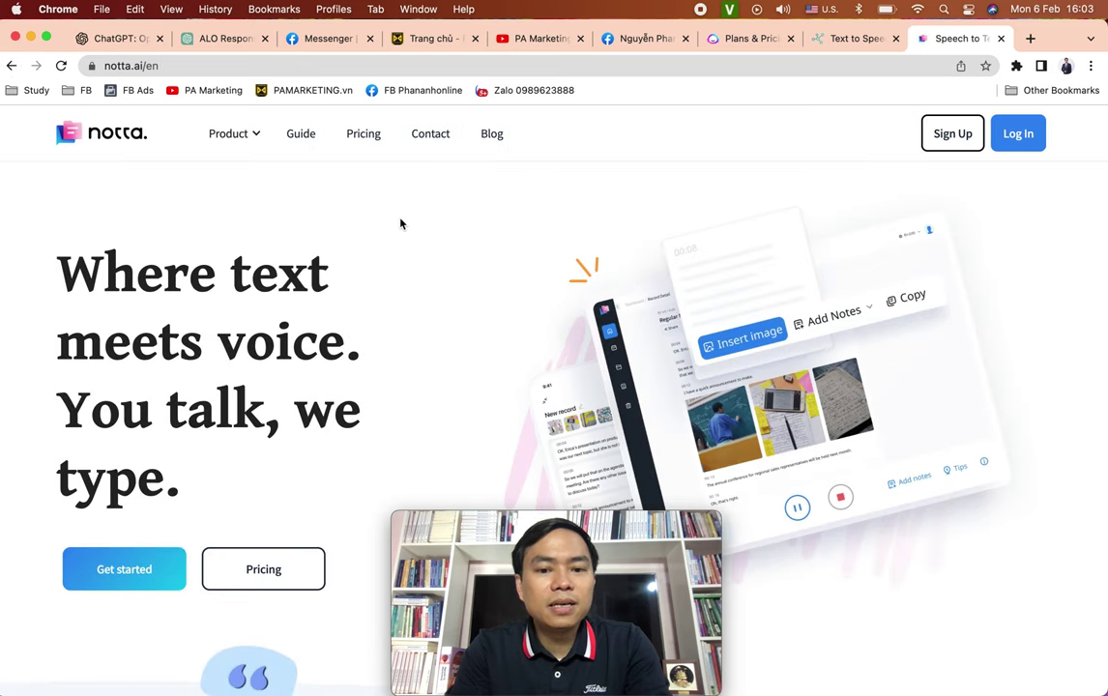
{"action": "scroll", "coordinate": [401, 224], "scroll_direction": "down", "scroll_amount": 1}
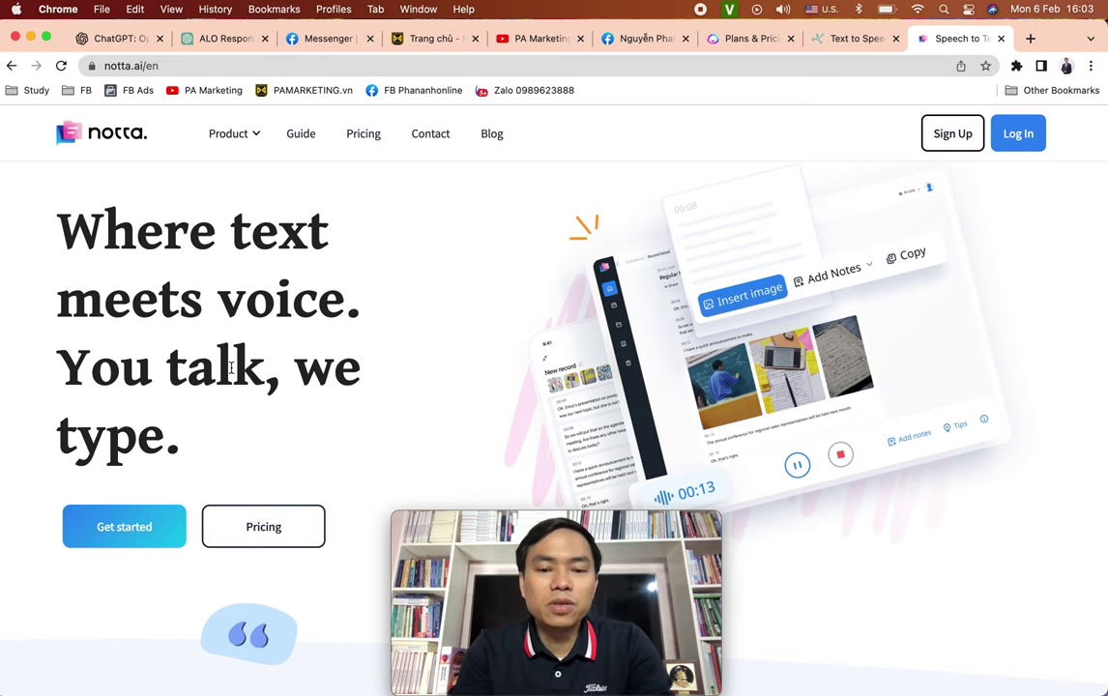
Create a blank Microsoft Word document and dictate a Vietnamese message starting "Xin chào tất cả các bạn. Chúc các bạn một buổi chiều tốt lành".
{"action": "key", "text": "super+Tab"}
{"action": "key", "text": "Tab"}
{"action": "key", "text": "Tab"}
{"action": "key", "text": "Tab"}
{"action": "key", "text": "Tab"}
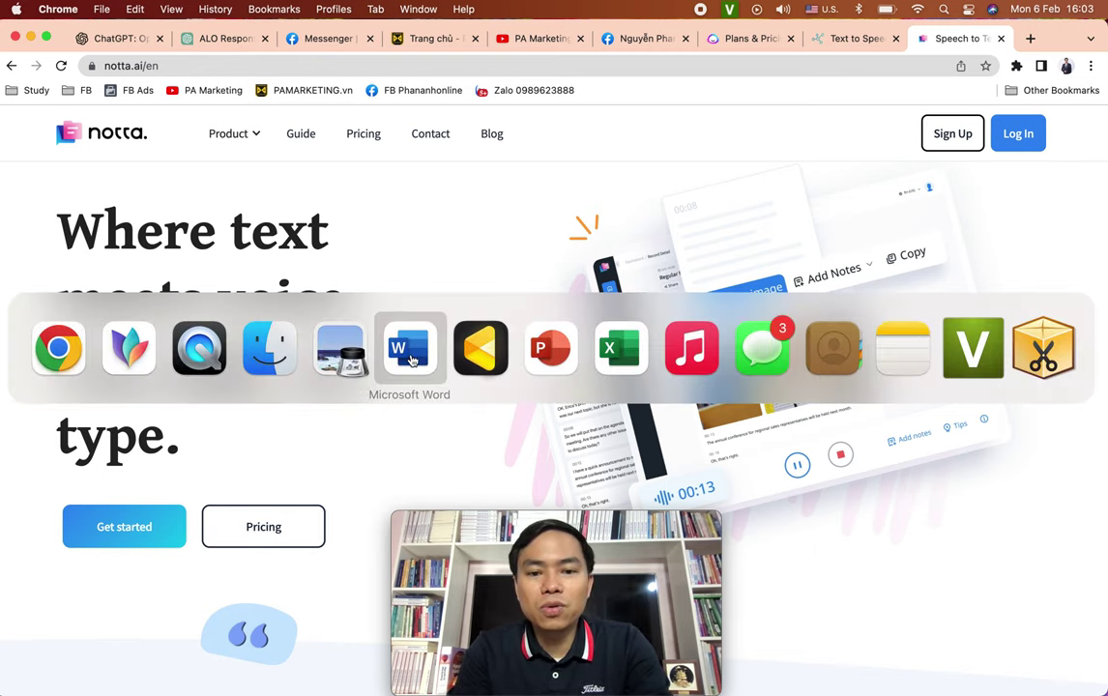
{"action": "key", "text": "ctrl+Up"}
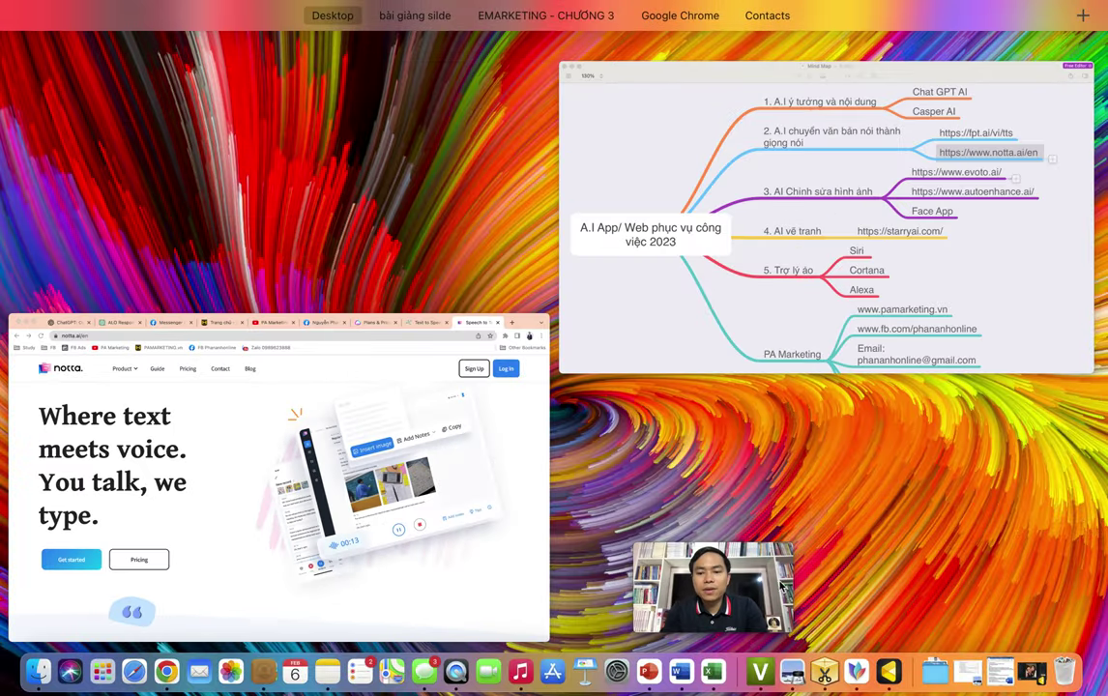
{"action": "left_click", "coordinate": [680, 675]}
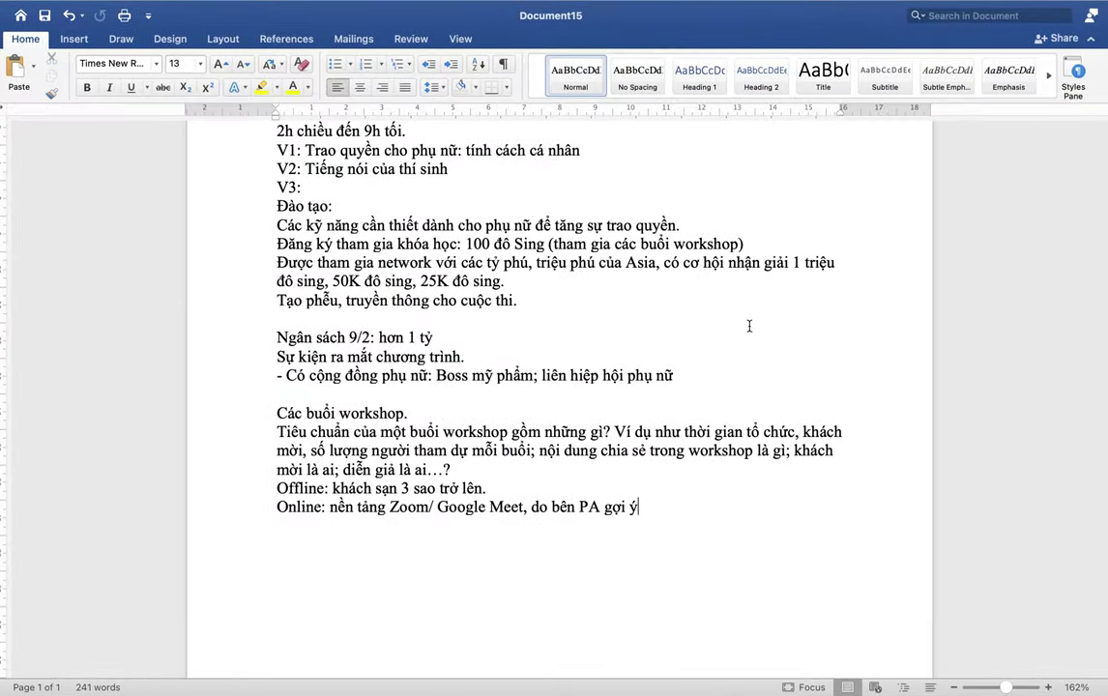
{"action": "key", "text": "super+n"}
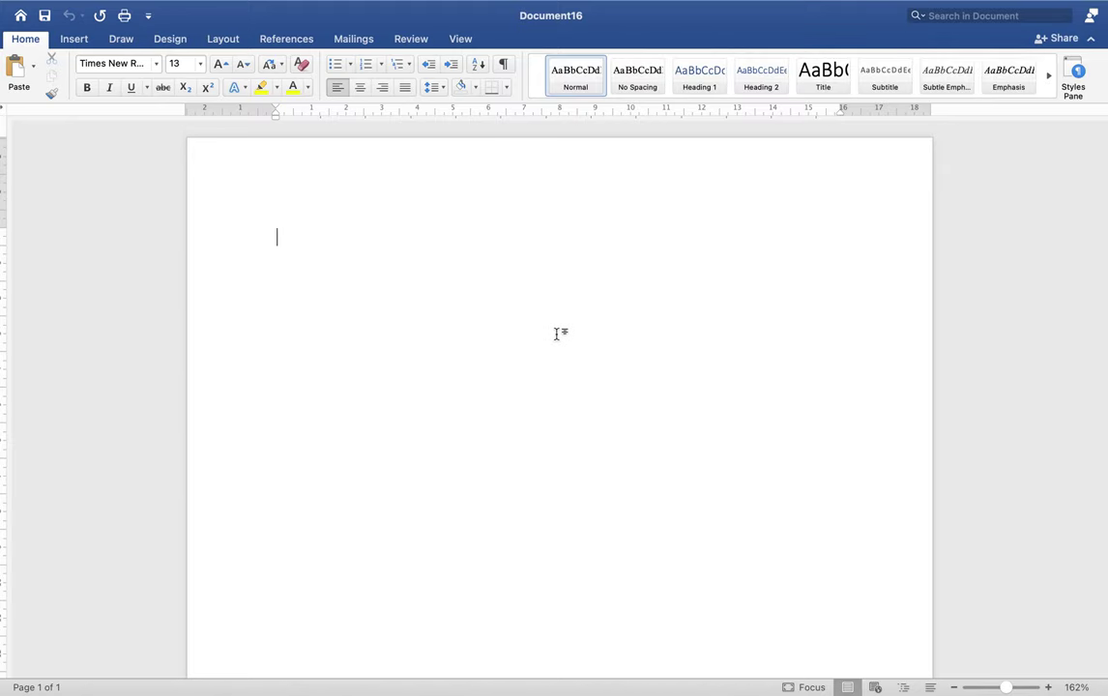
{"action": "key", "text": "fn"}
{"action": "key", "text": "fn"}
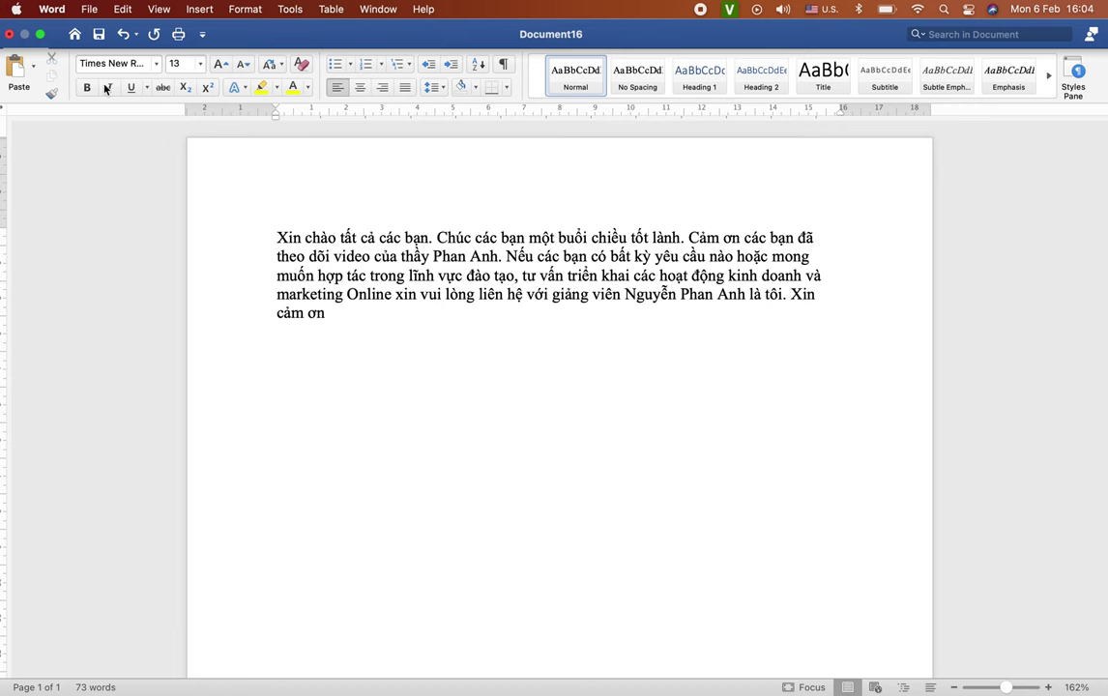
Return to the MindNode mind map and add a "Canva.com" node under "3. AI Chỉnh sửa hình ảnh".
{"action": "key", "text": "super+Tab"}
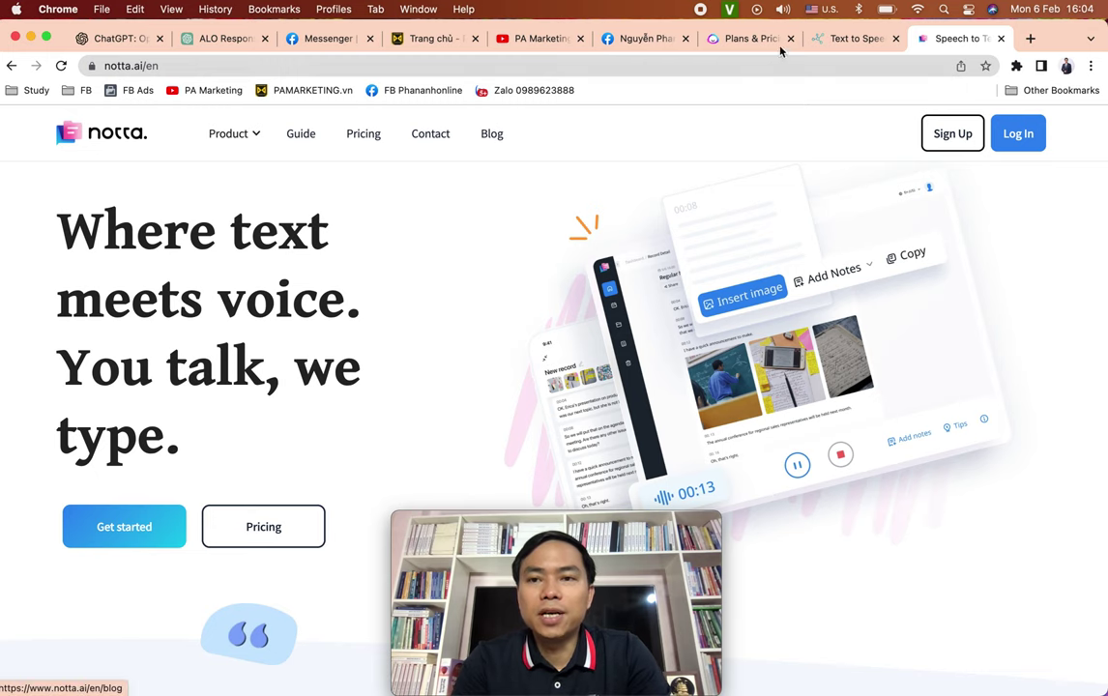
{"action": "key", "text": "super+Tab"}
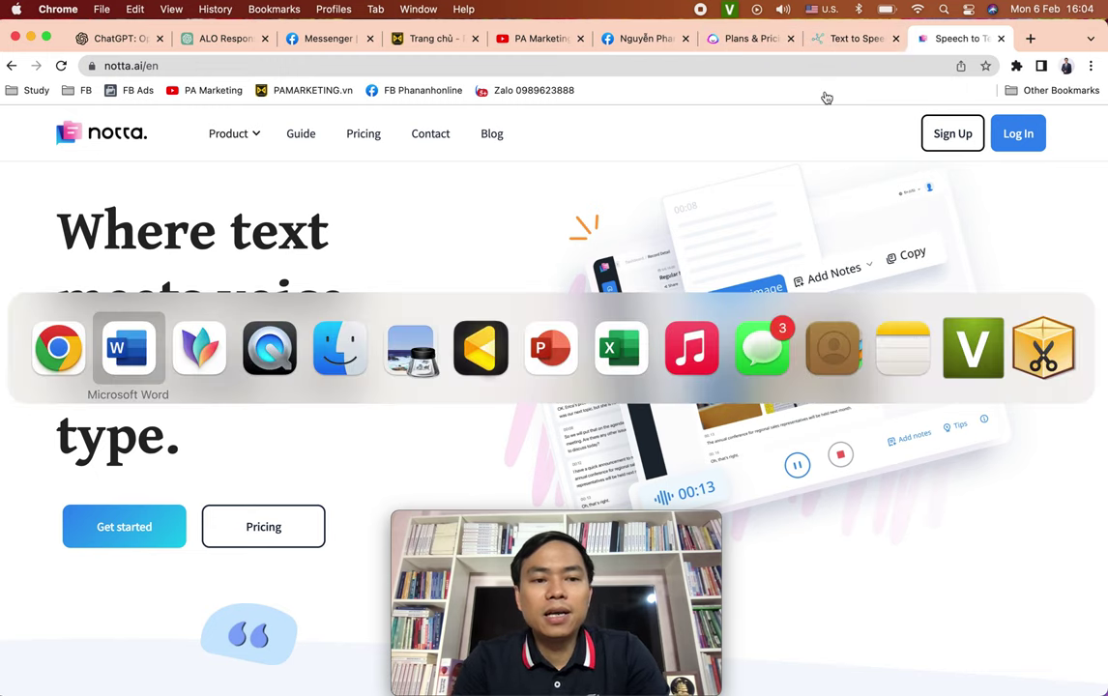
{"action": "key", "text": "super+Tab"}
{"action": "key", "text": "super+Tab"}
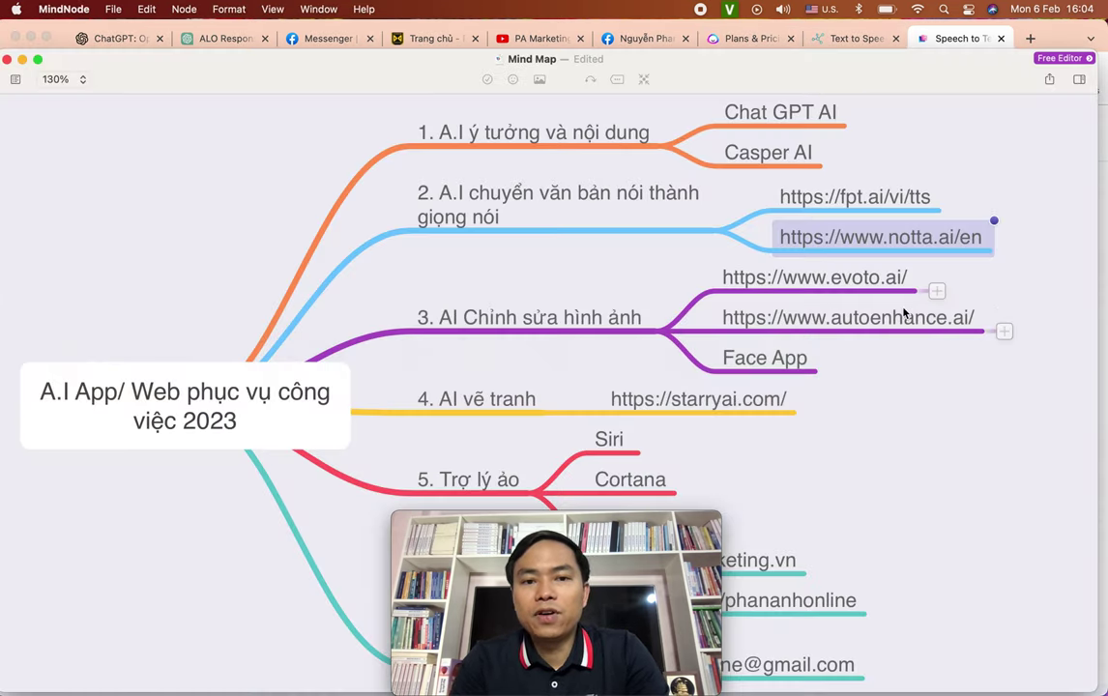
{"action": "scroll", "coordinate": [933, 376], "scroll_direction": "down", "scroll_amount": 1}
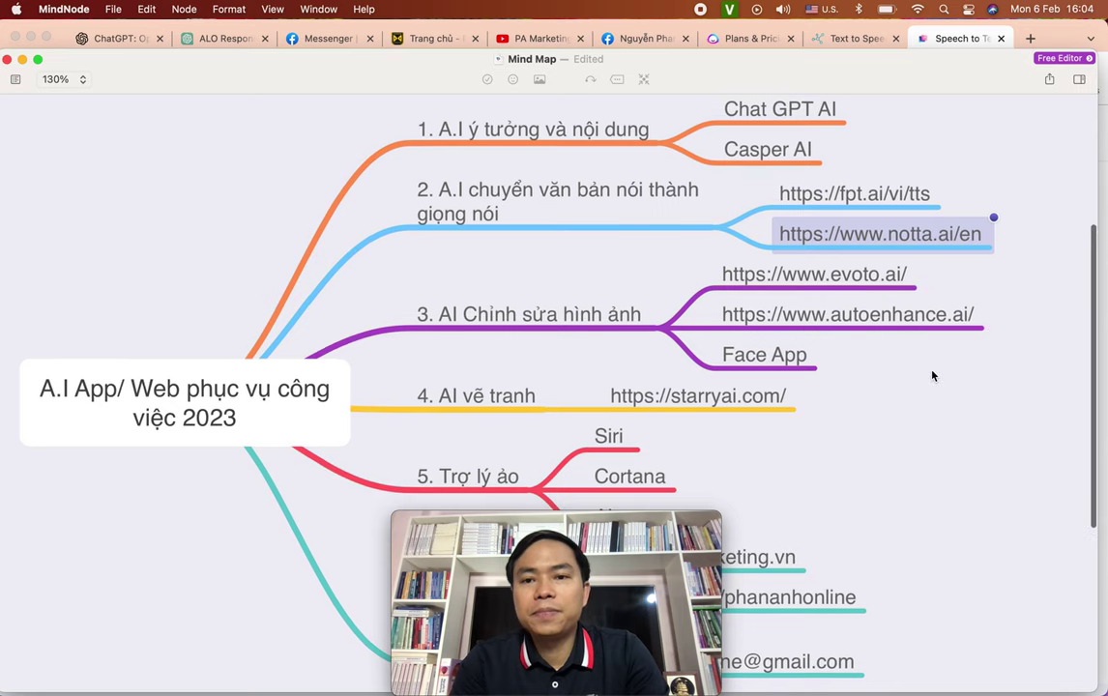
{"action": "left_click", "coordinate": [548, 313]}
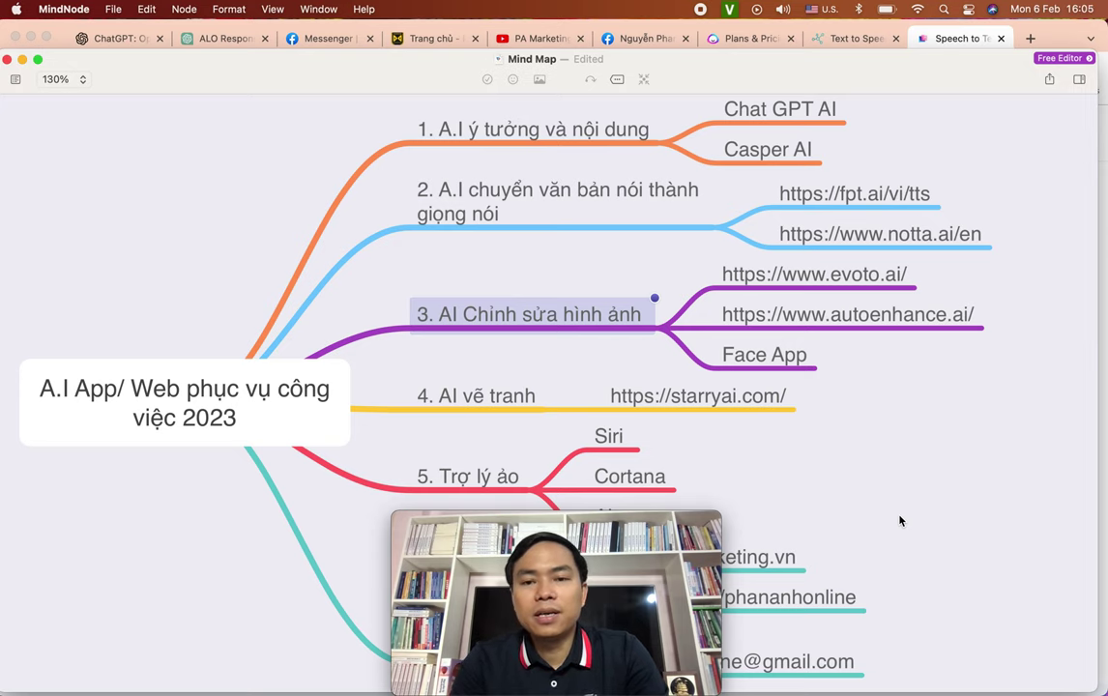
{"action": "scroll", "coordinate": [851, 481], "scroll_direction": "down", "scroll_amount": 1}
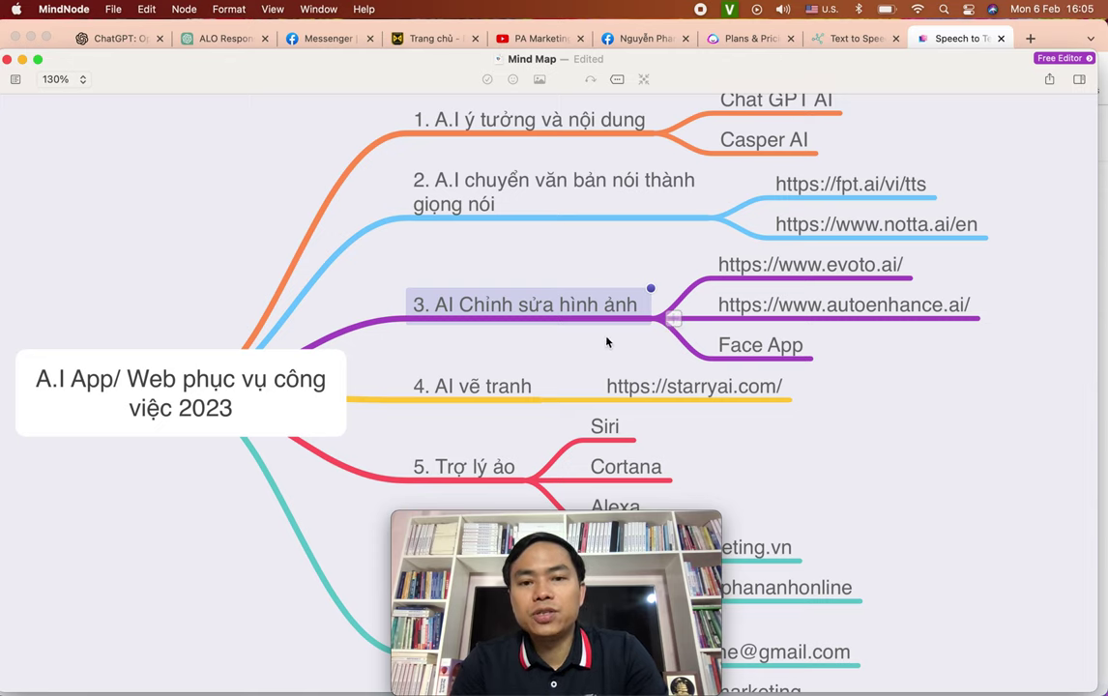
{"action": "key", "text": "Tab"}
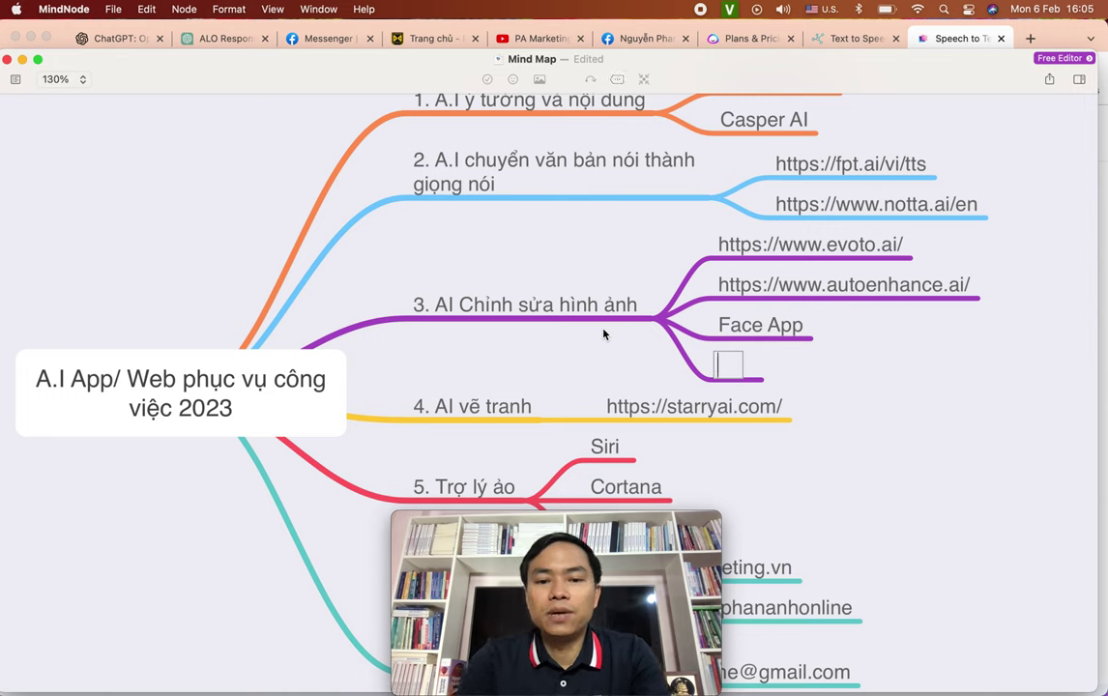
{"action": "type", "text": "Canva"}
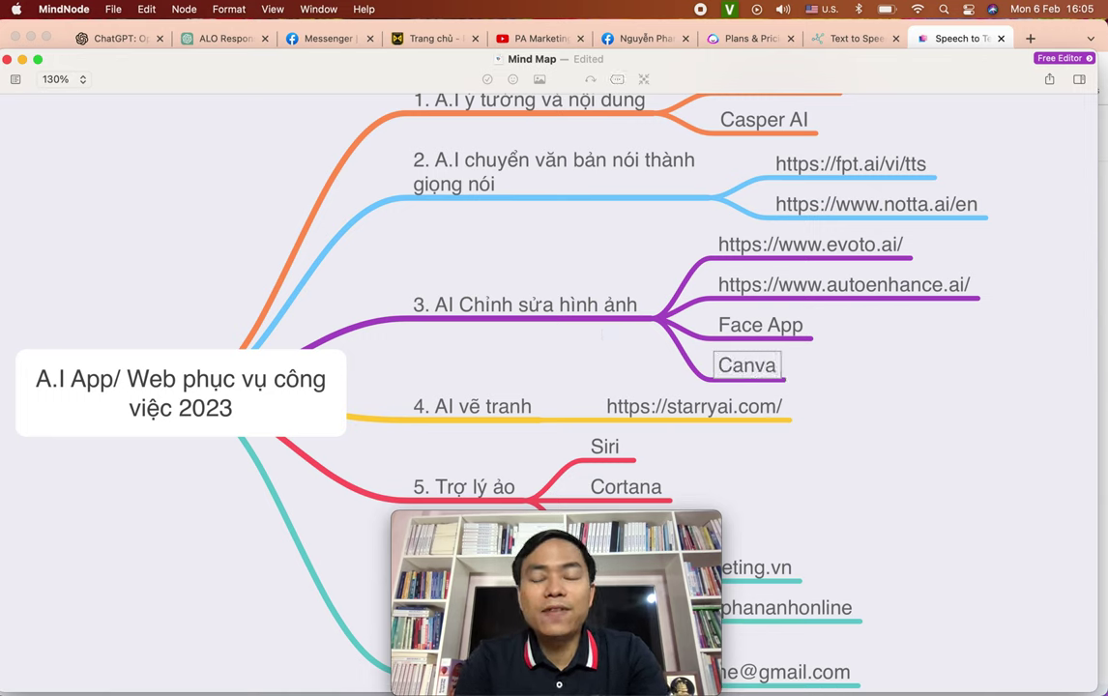
{"action": "type", "text": ".com"}
{"action": "key", "text": "Return"}
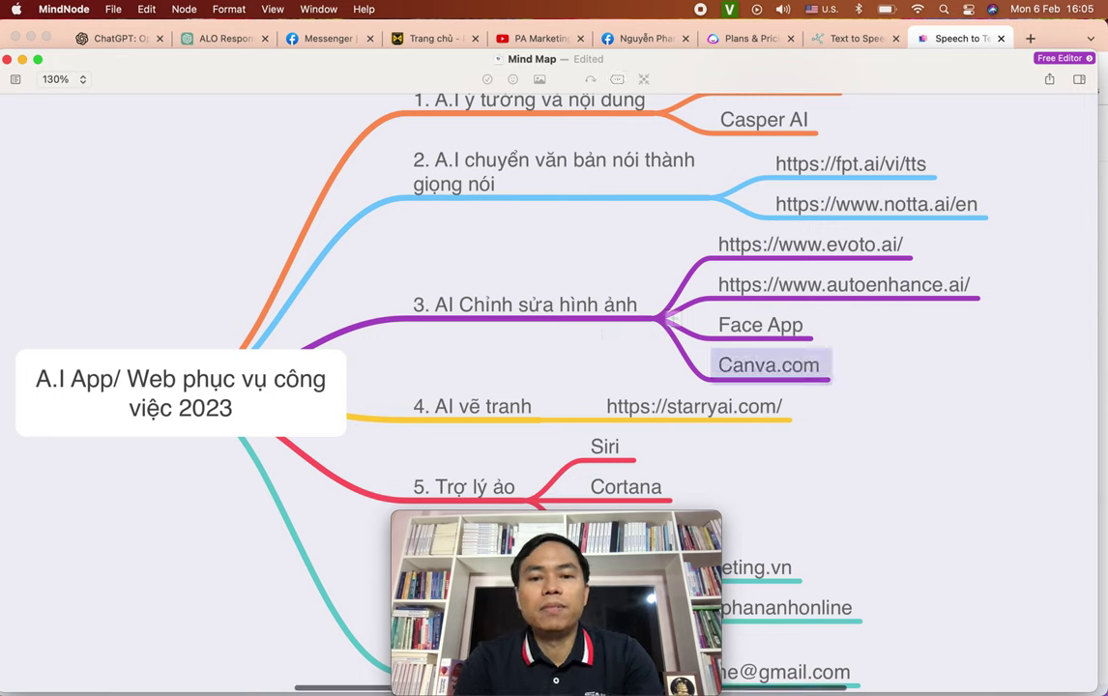
Switch to Chrome and open canva.com in a new tab.
{"action": "key", "text": "super+Tab"}
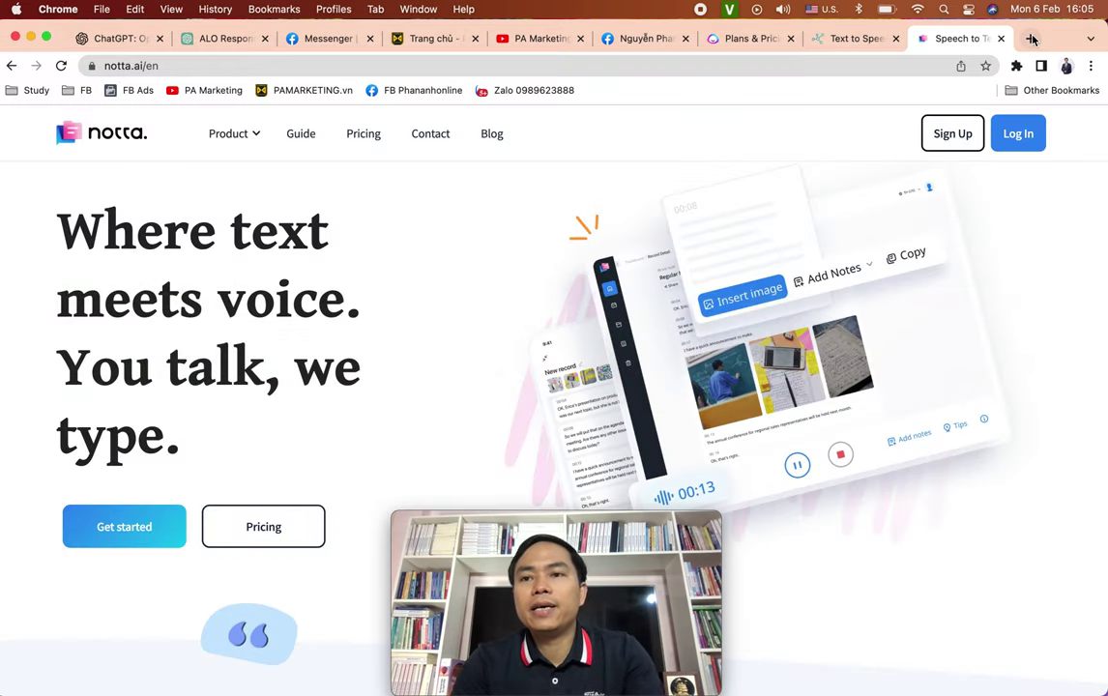
{"action": "left_click", "coordinate": [1032, 39]}
{"action": "type", "text": "can"}
{"action": "key", "text": "Return"}
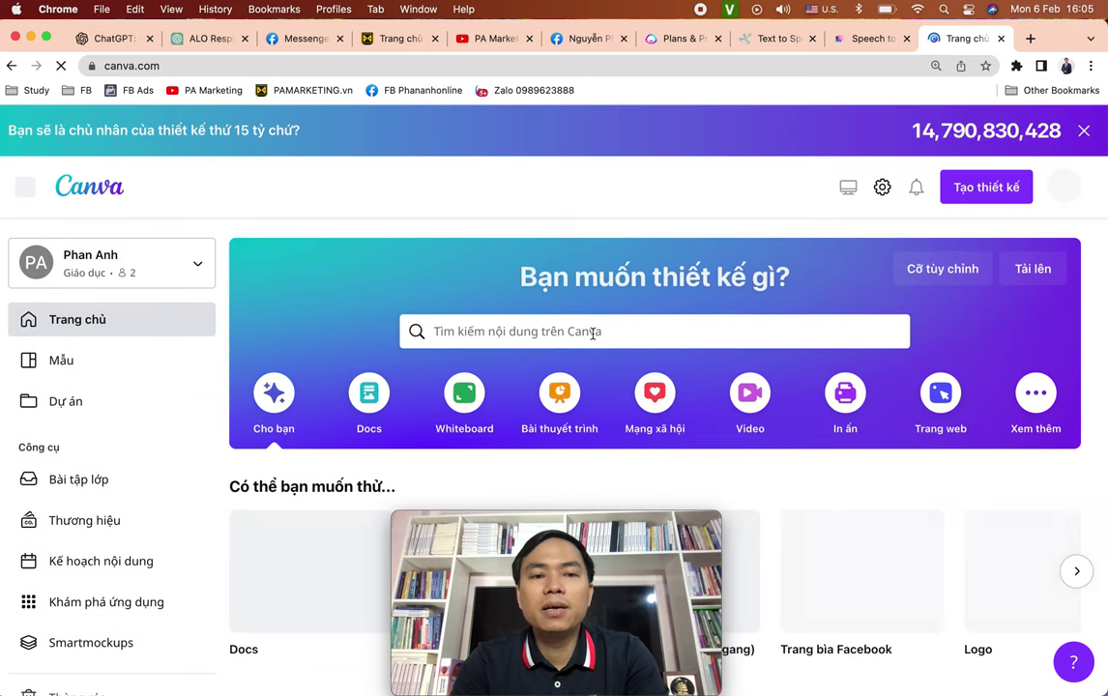
{"action": "scroll", "coordinate": [593, 334], "scroll_direction": "down", "scroll_amount": 3}
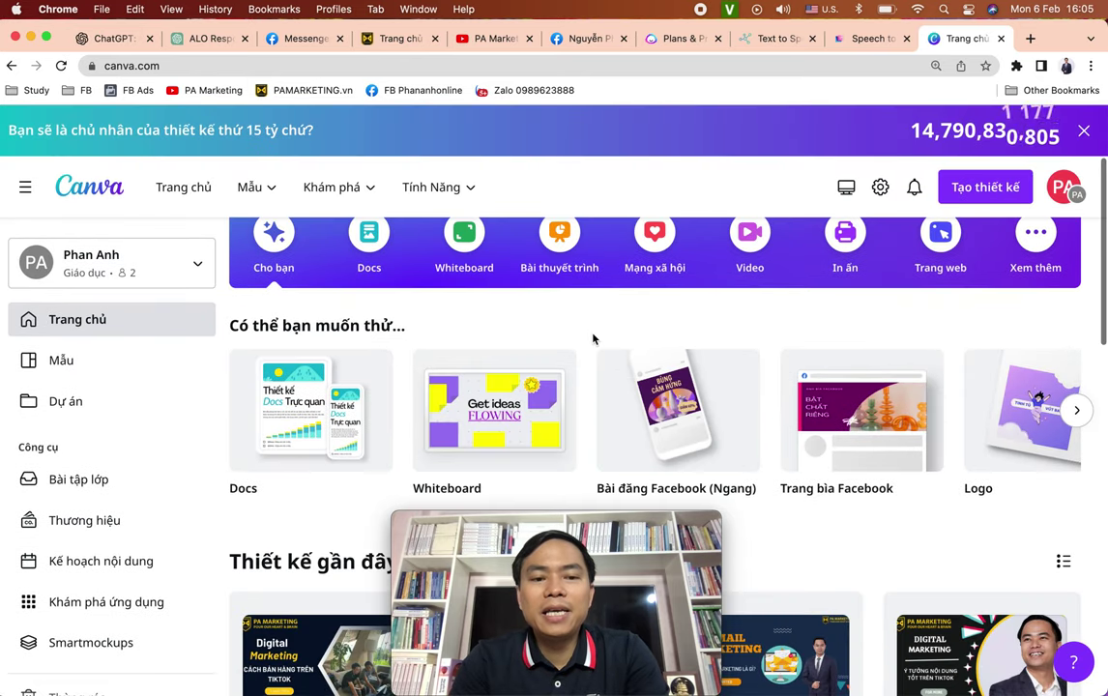
{"action": "scroll", "coordinate": [593, 336], "scroll_direction": "down", "scroll_amount": 5}
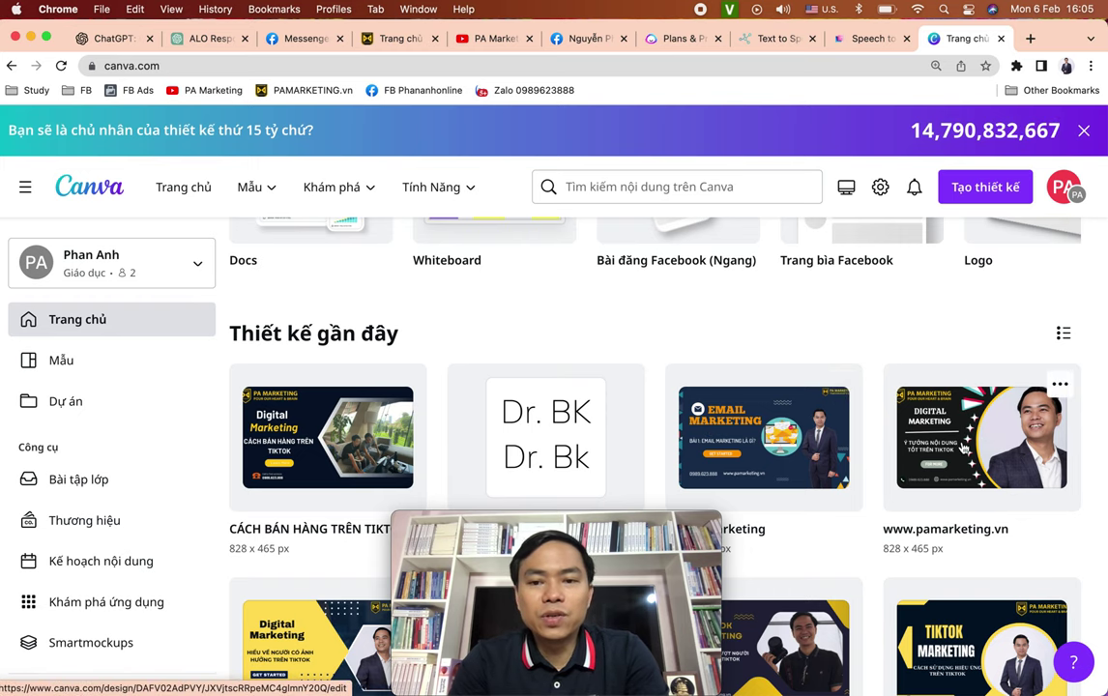
{"action": "scroll", "coordinate": [964, 447], "scroll_direction": "down", "scroll_amount": 1}
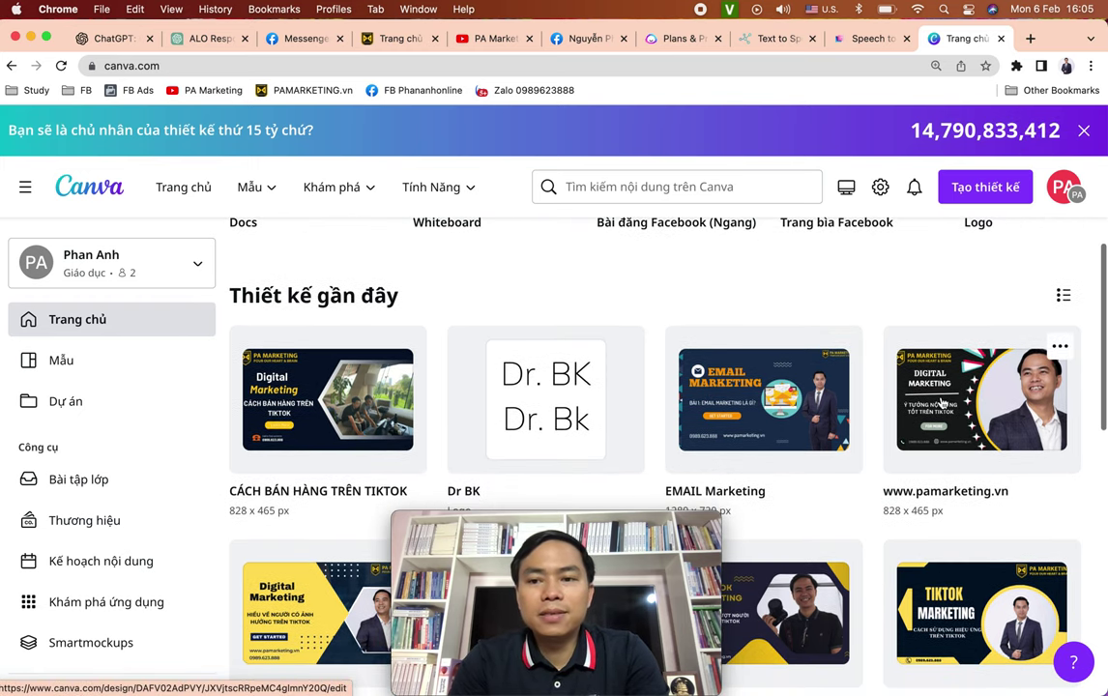
{"action": "left_click", "coordinate": [943, 404]}
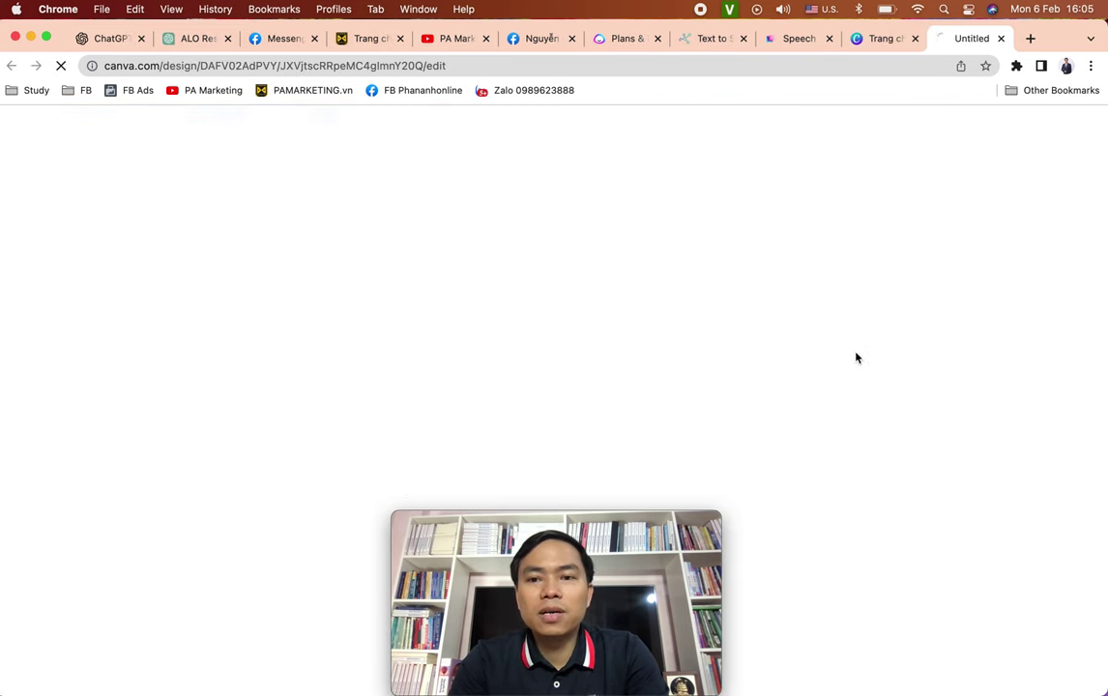
Go back to the Canva home page and browse through the list of recent designs.
{"action": "left_click", "coordinate": [877, 41]}
{"action": "scroll", "coordinate": [867, 389], "scroll_direction": "down", "scroll_amount": 10}
{"action": "scroll", "coordinate": [867, 389], "scroll_direction": "down", "scroll_amount": 10}
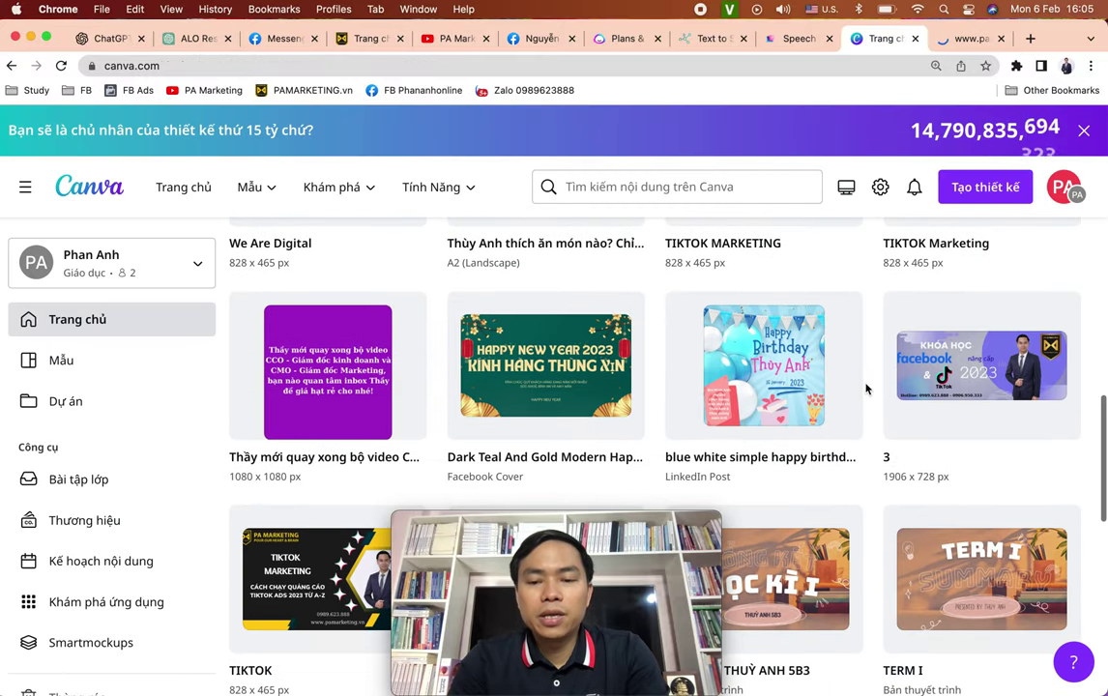
{"action": "scroll", "coordinate": [867, 389], "scroll_direction": "down", "scroll_amount": 5}
{"action": "scroll", "coordinate": [866, 389], "scroll_direction": "up", "scroll_amount": 15}
{"action": "scroll", "coordinate": [921, 650], "scroll_direction": "up", "scroll_amount": 10}
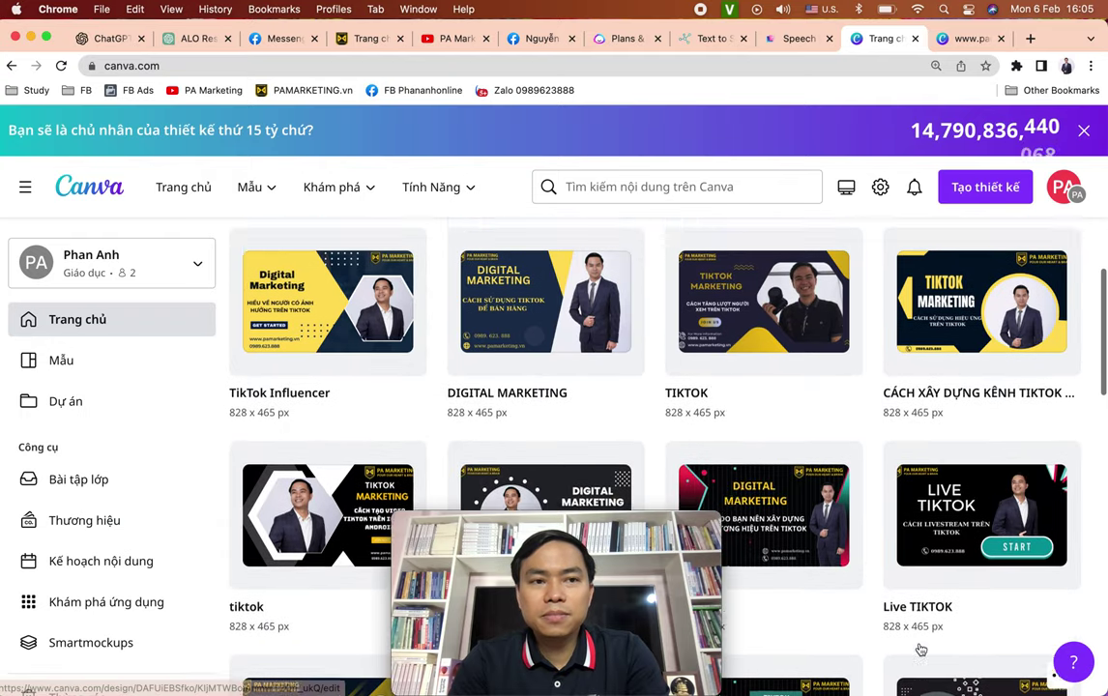
{"action": "scroll", "coordinate": [920, 650], "scroll_direction": "down", "scroll_amount": 15}
{"action": "scroll", "coordinate": [920, 650], "scroll_direction": "down", "scroll_amount": 15}
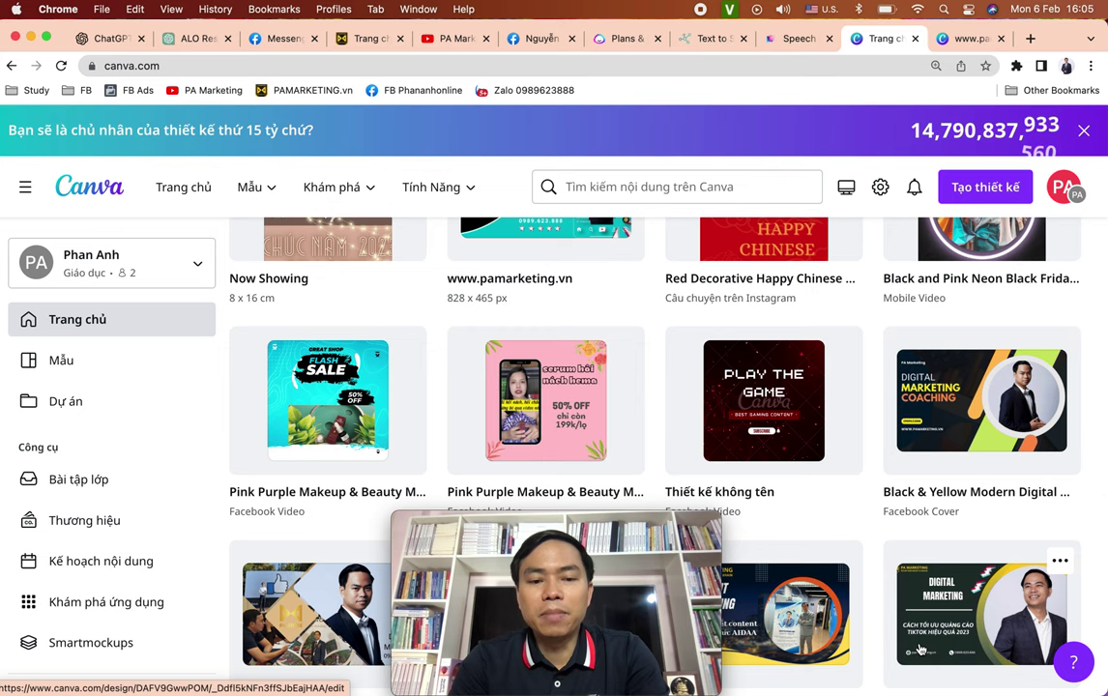
{"action": "scroll", "coordinate": [920, 649], "scroll_direction": "down", "scroll_amount": 6}
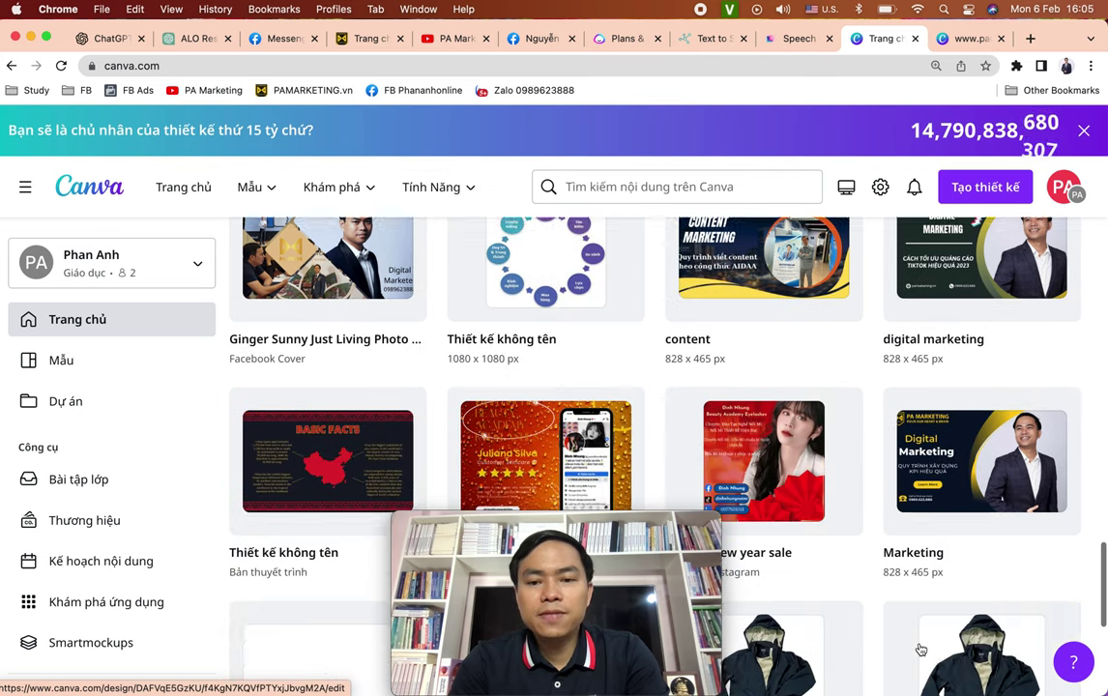
{"action": "scroll", "coordinate": [919, 648], "scroll_direction": "down", "scroll_amount": 4}
{"action": "scroll", "coordinate": [1036, 246], "scroll_direction": "up", "scroll_amount": 6}
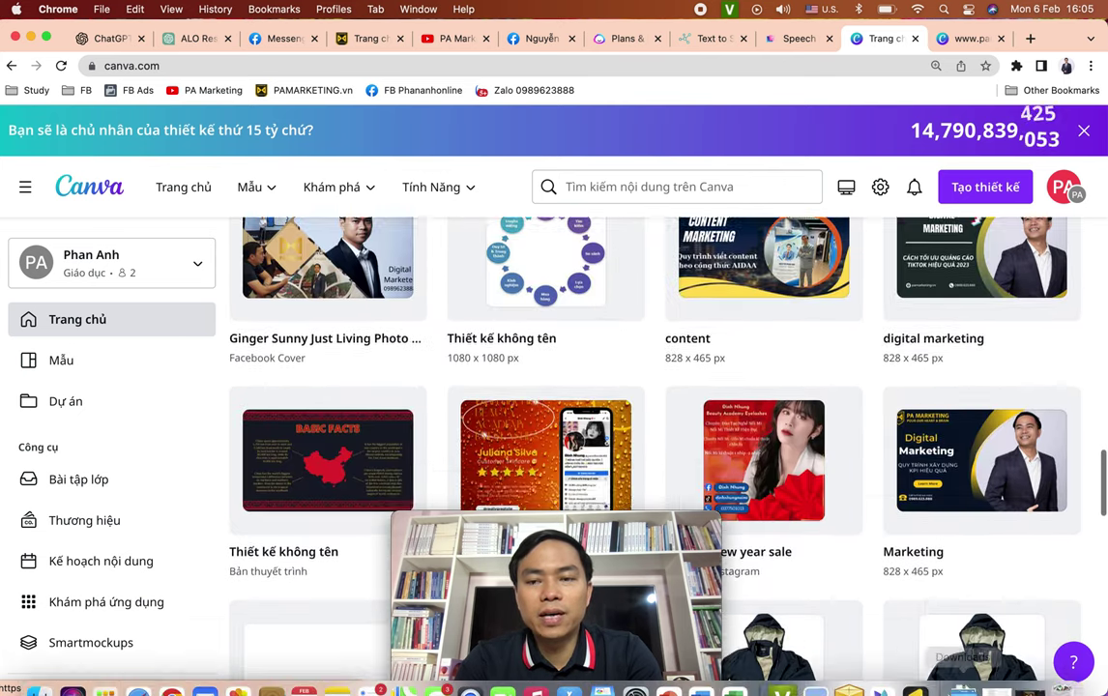
{"action": "left_click", "coordinate": [974, 39]}
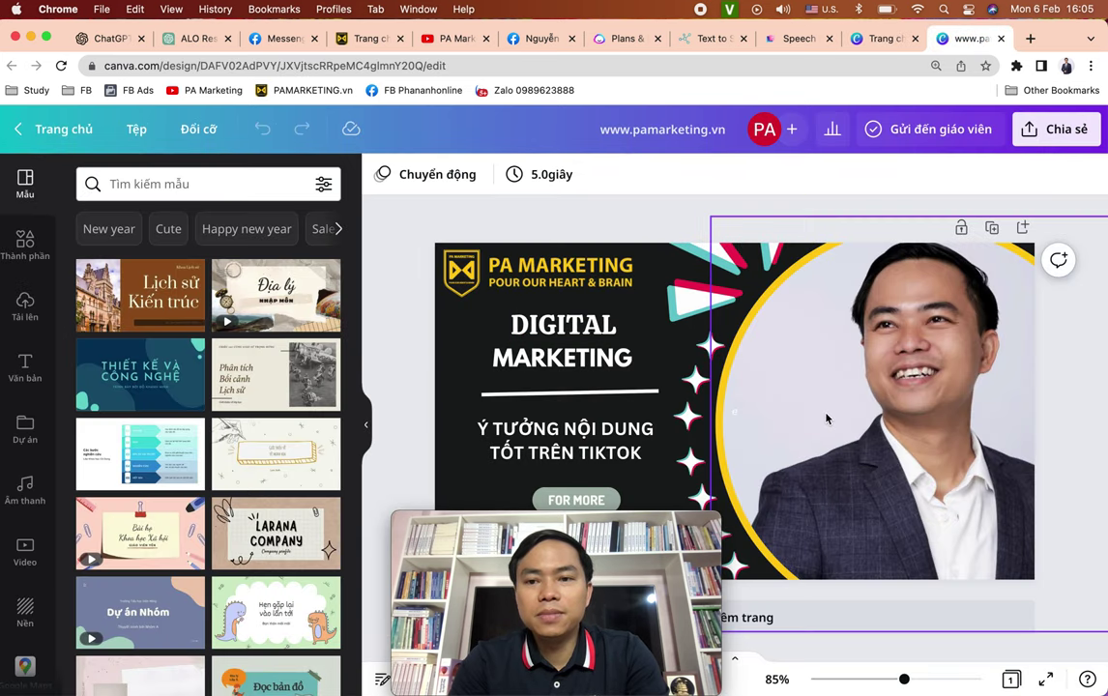
{"action": "scroll", "coordinate": [286, 561], "scroll_direction": "down", "scroll_amount": 5}
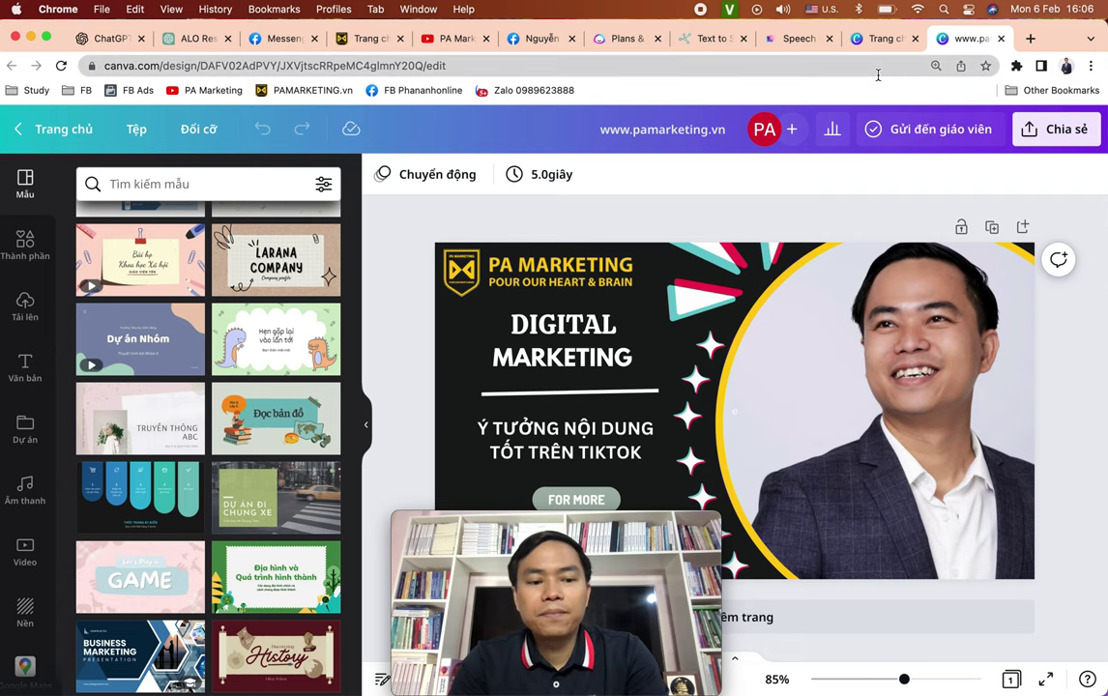
{"action": "key", "text": "super+Tab"}
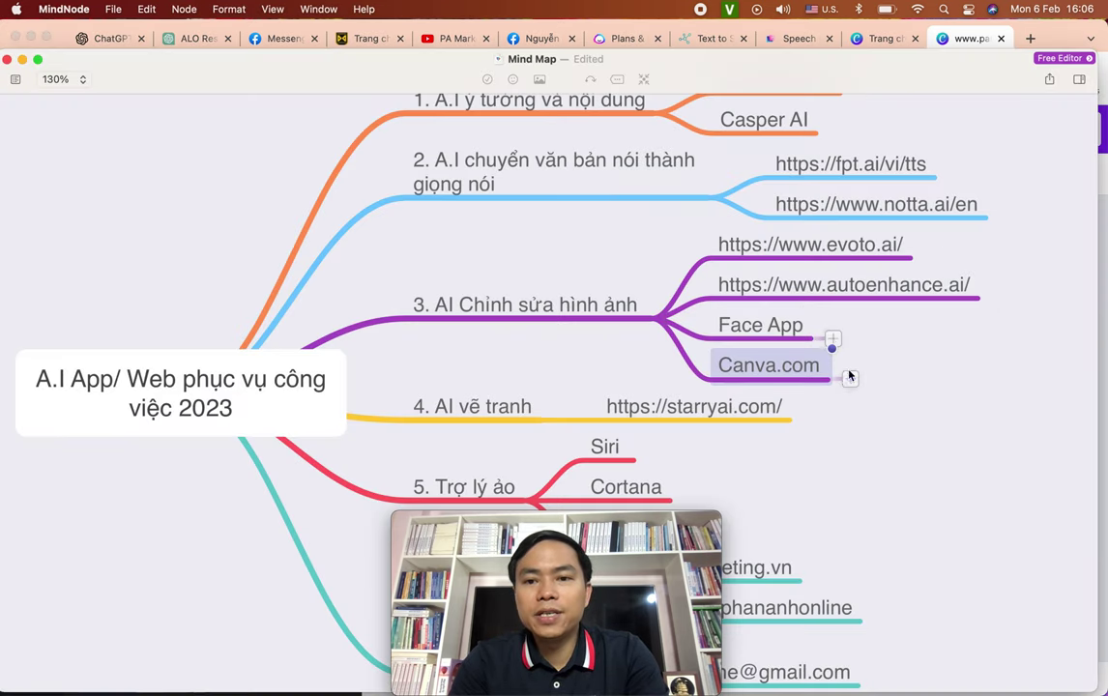
{"action": "left_click", "coordinate": [849, 253]}
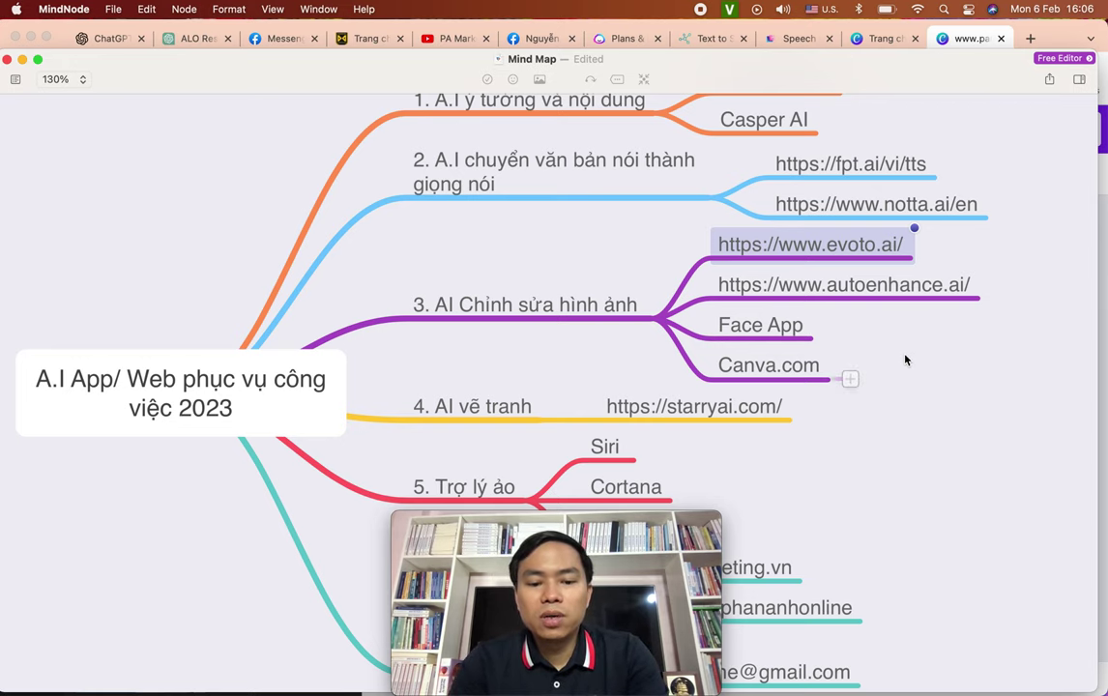
{"action": "key", "text": "super+Tab"}
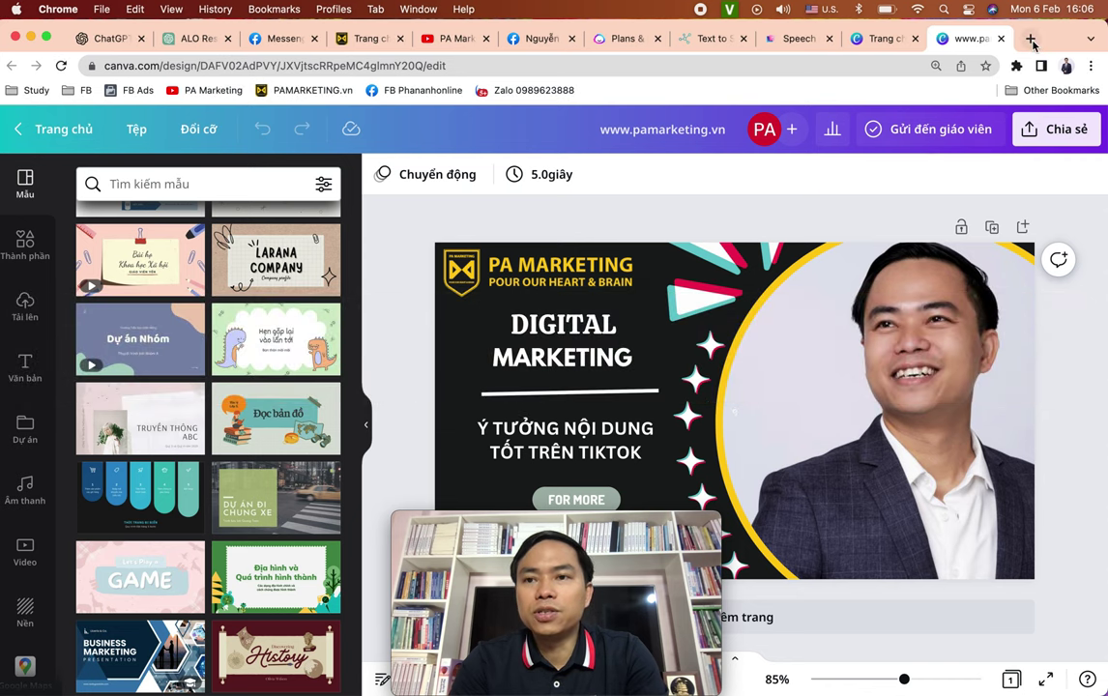
{"action": "left_click", "coordinate": [1032, 39]}
{"action": "type", "text": "https://www.evoto.ai/"}
{"action": "key", "text": "Return"}
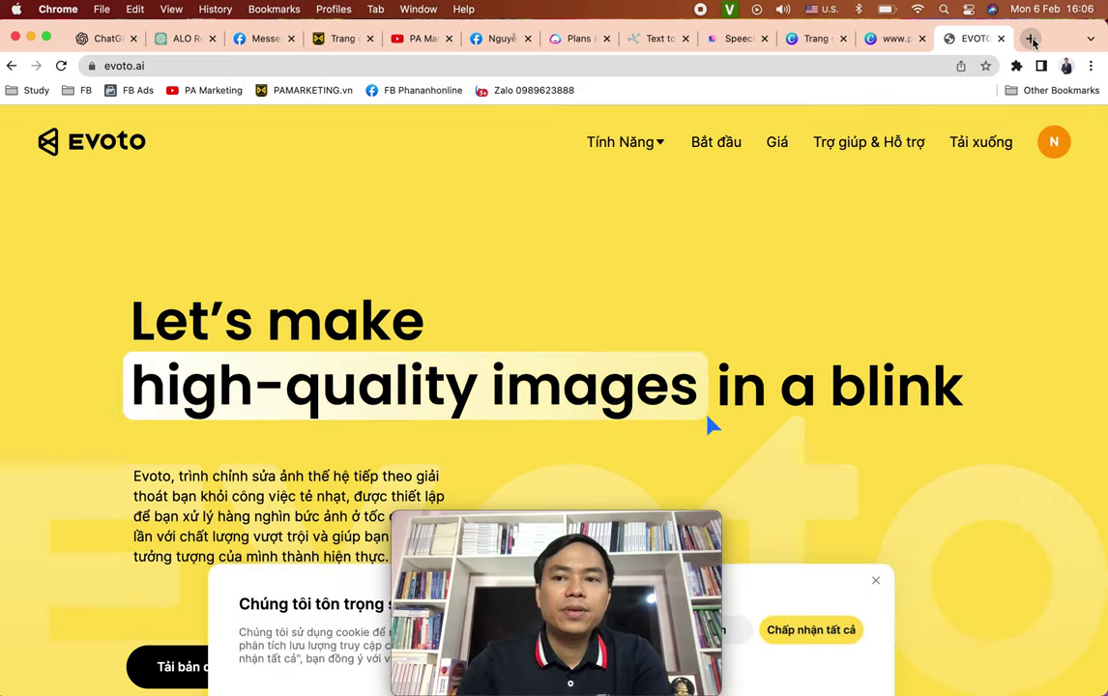
{"action": "scroll", "coordinate": [923, 240], "scroll_direction": "down", "scroll_amount": 4}
{"action": "scroll", "coordinate": [923, 240], "scroll_direction": "up", "scroll_amount": 2}
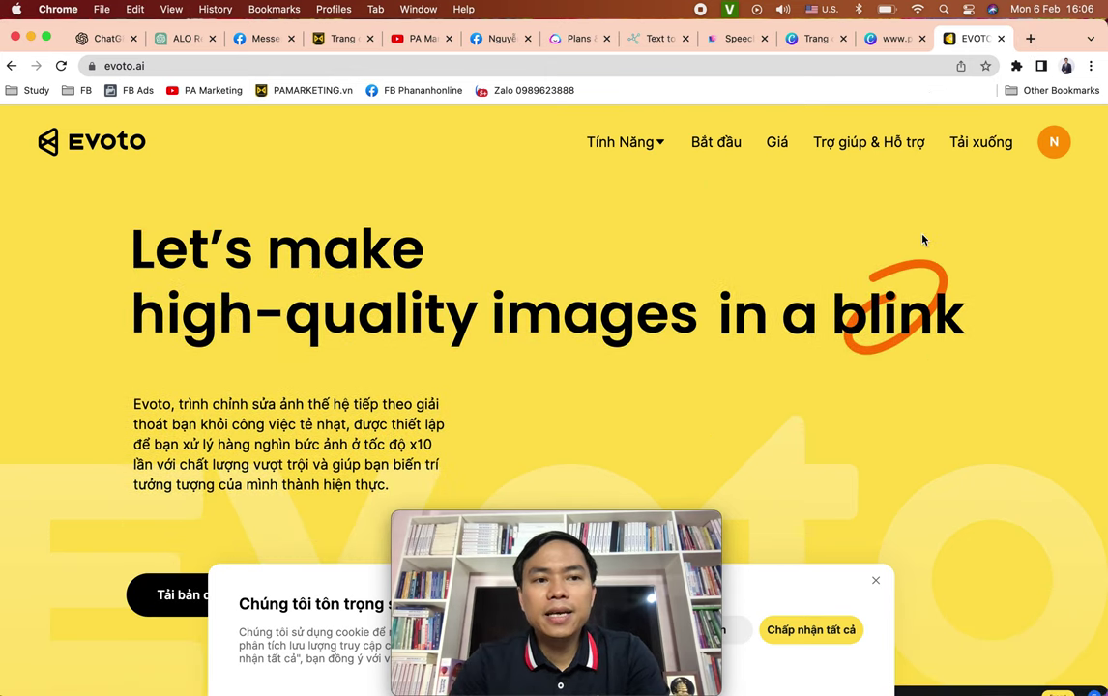
{"action": "scroll", "coordinate": [923, 240], "scroll_direction": "up", "scroll_amount": 2}
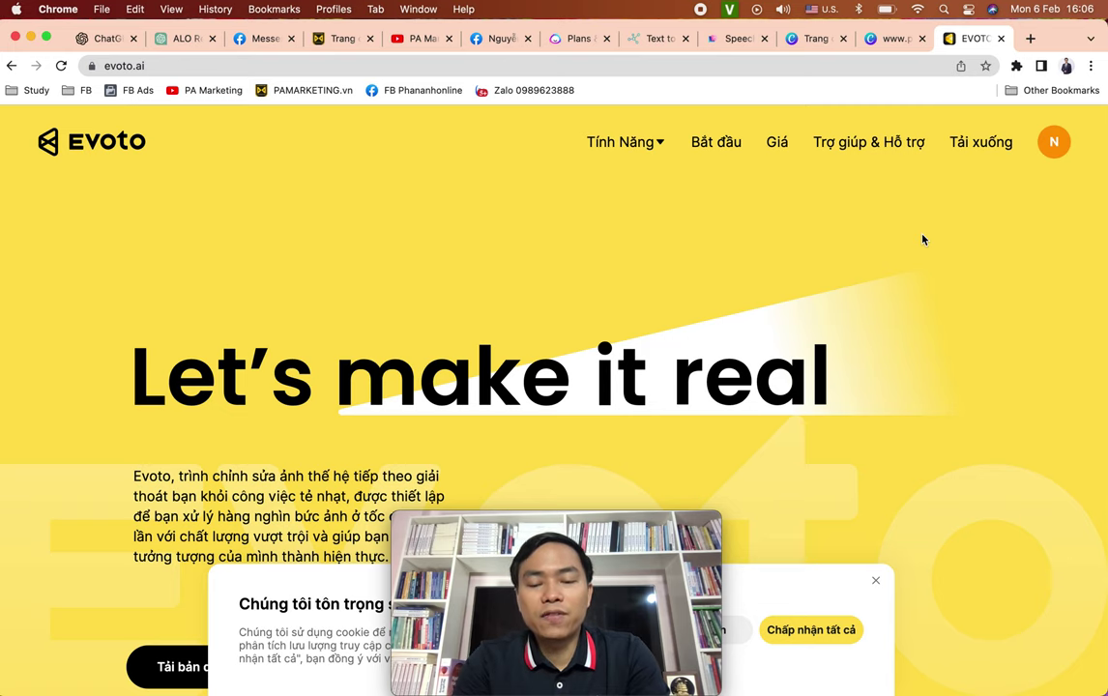
Switch to the Evoto desktop app and zoom the couple photo out so it fits the canvas.
{"action": "key", "text": "super+Tab"}
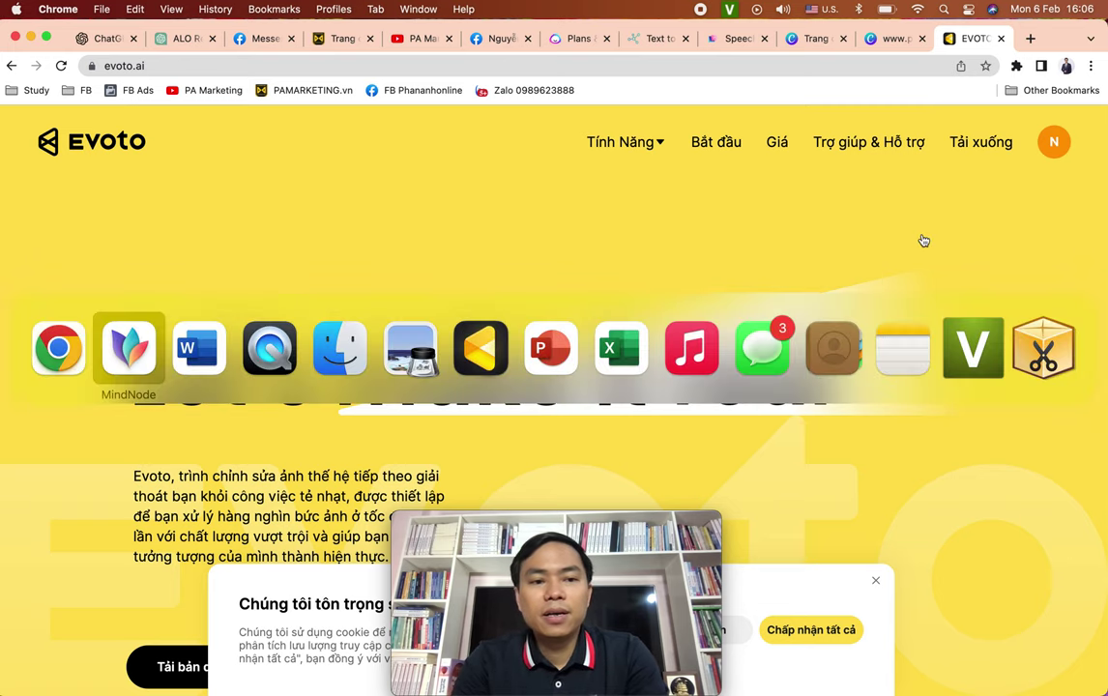
{"action": "key", "text": "super+Tab"}
{"action": "key", "text": "super+Tab"}
{"action": "key", "text": "super+Tab"}
{"action": "key", "text": "super+Tab"}
{"action": "key", "text": "super+Tab"}
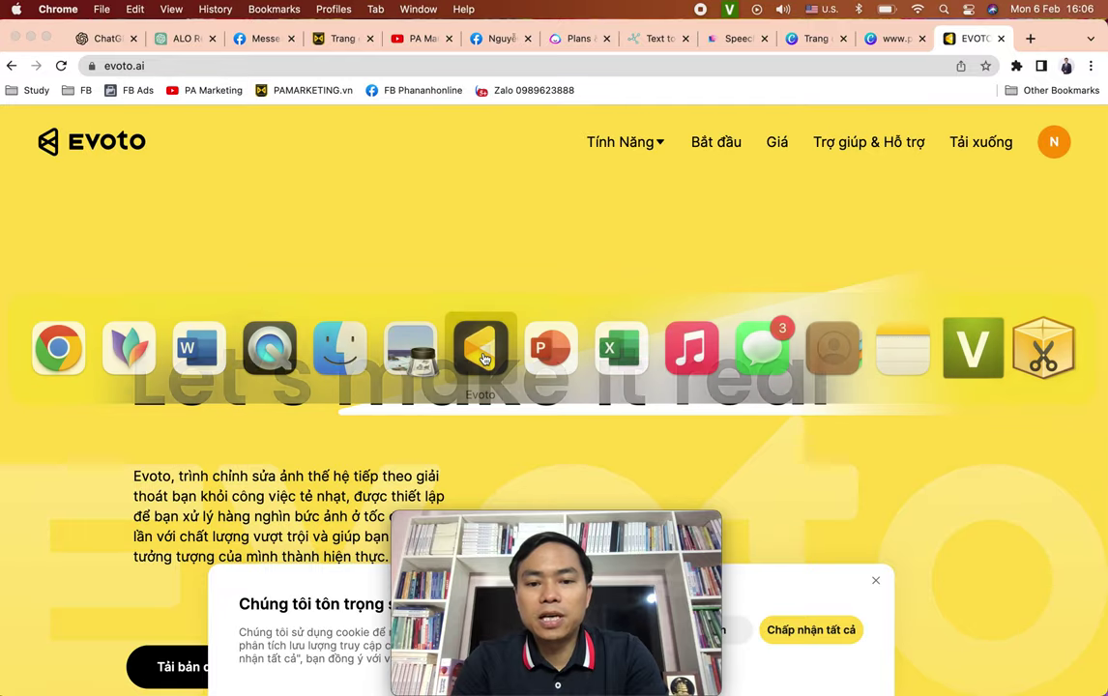
{"action": "key", "text": "ctrl+Up"}
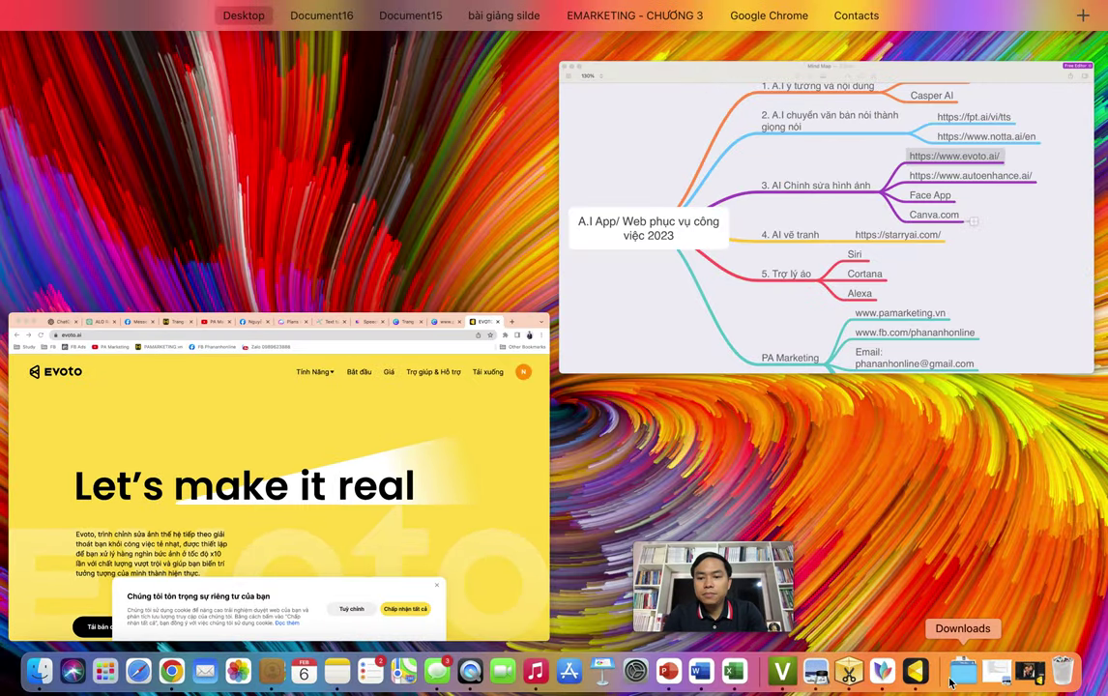
{"action": "left_click", "coordinate": [530, 374]}
{"action": "key", "text": "super+Tab"}
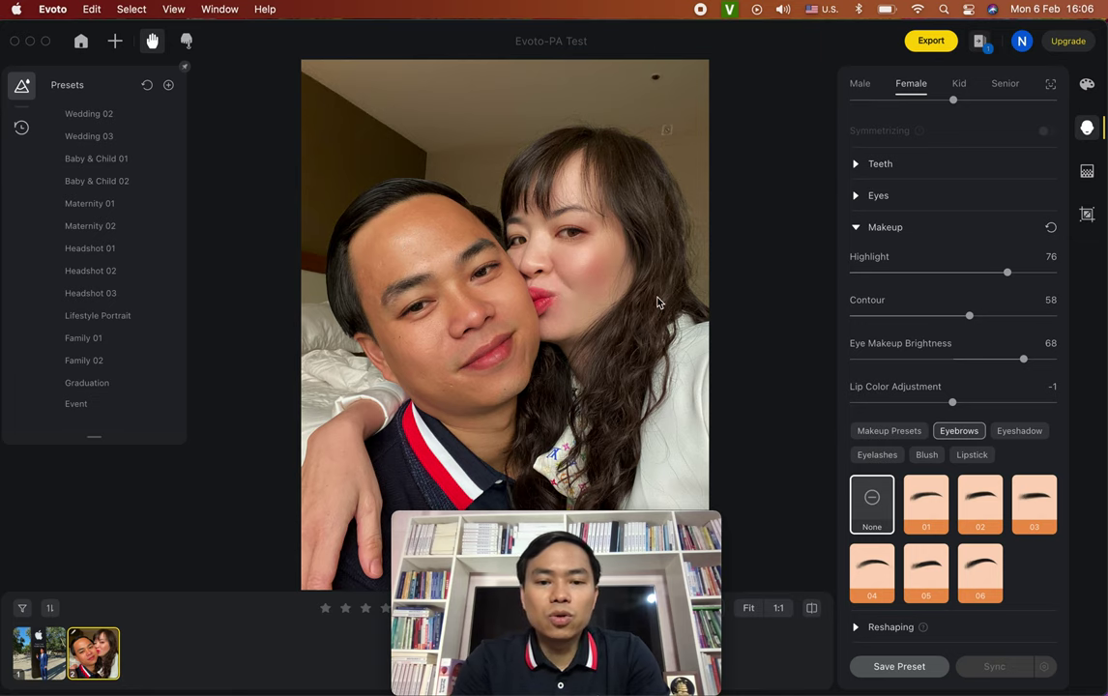
{"action": "scroll", "coordinate": [765, 308], "scroll_direction": "down", "scroll_amount": 3}
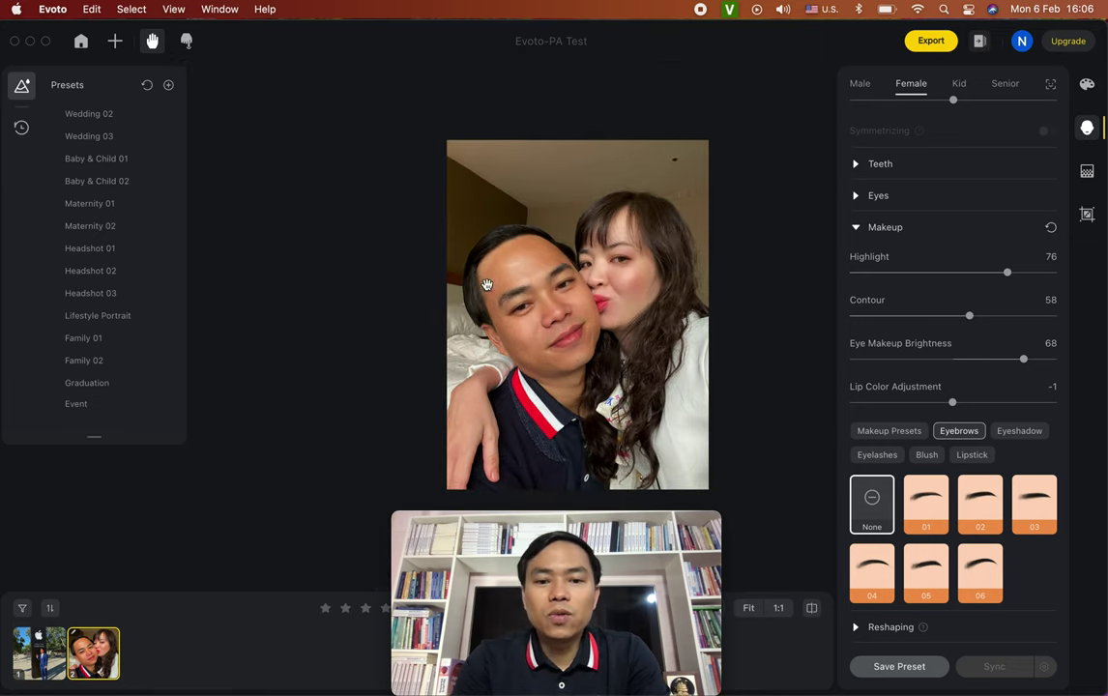
{"action": "scroll", "coordinate": [379, 302], "scroll_direction": "up", "scroll_amount": 1}
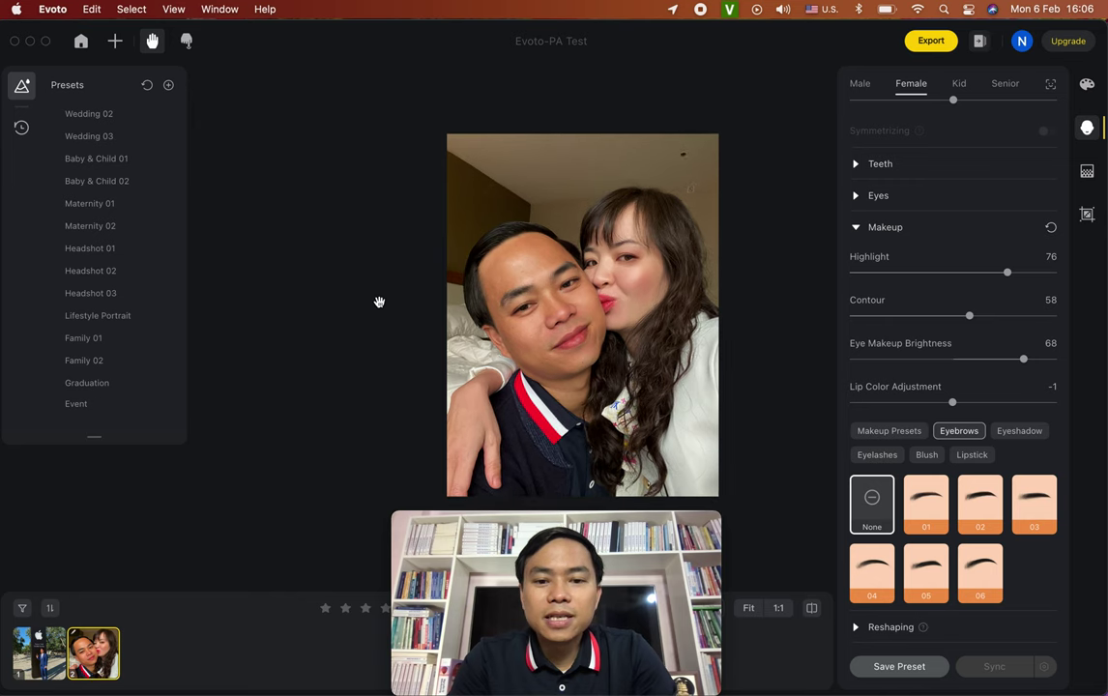
{"action": "scroll", "coordinate": [318, 324], "scroll_direction": "down", "scroll_amount": 1}
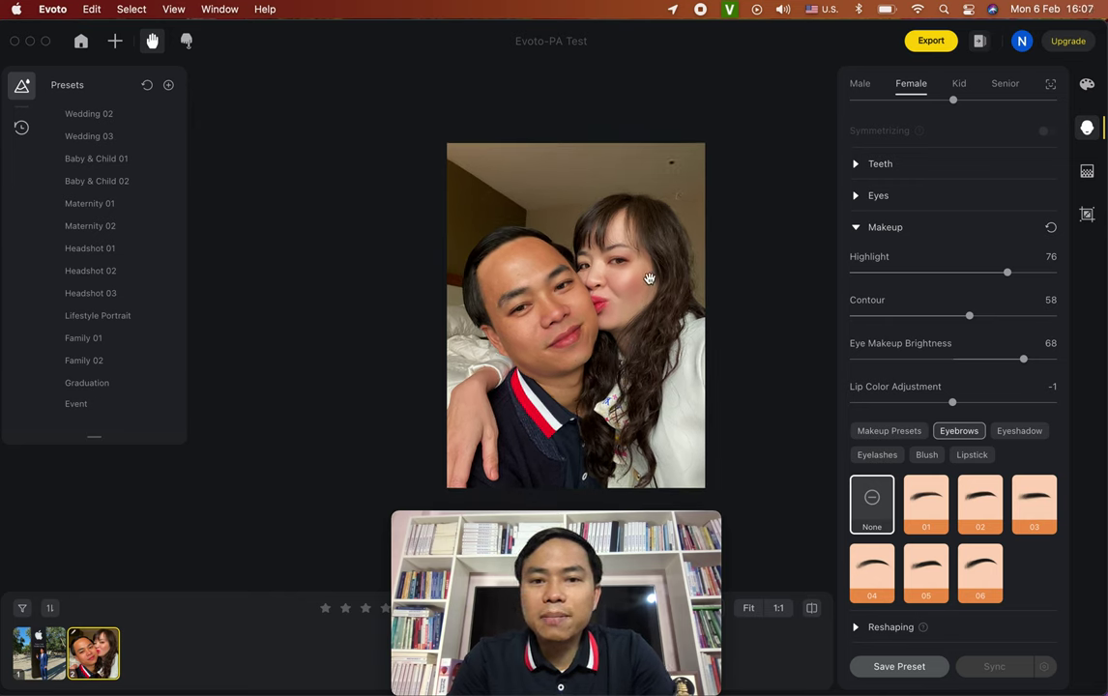
Compare the Male, Female and Kid retouching categories, and try eyebrow styles 05 and 06 for Kid, keeping 06.
{"action": "left_click", "coordinate": [860, 86]}
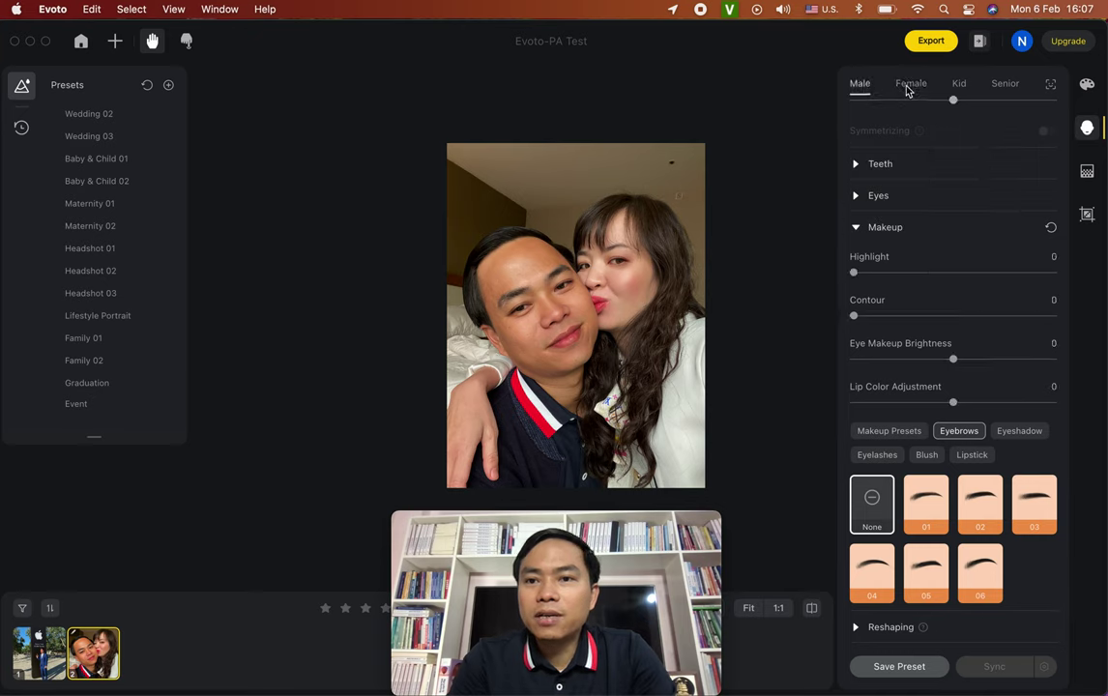
{"action": "left_click", "coordinate": [909, 86]}
{"action": "left_click", "coordinate": [958, 86]}
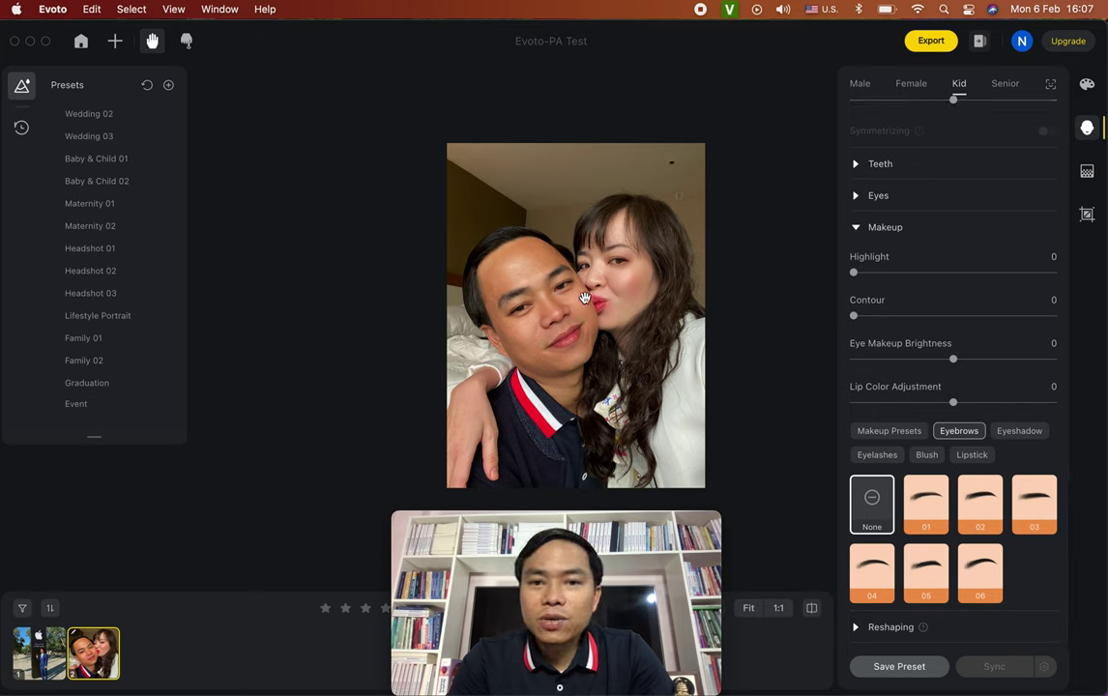
{"action": "left_click", "coordinate": [918, 570]}
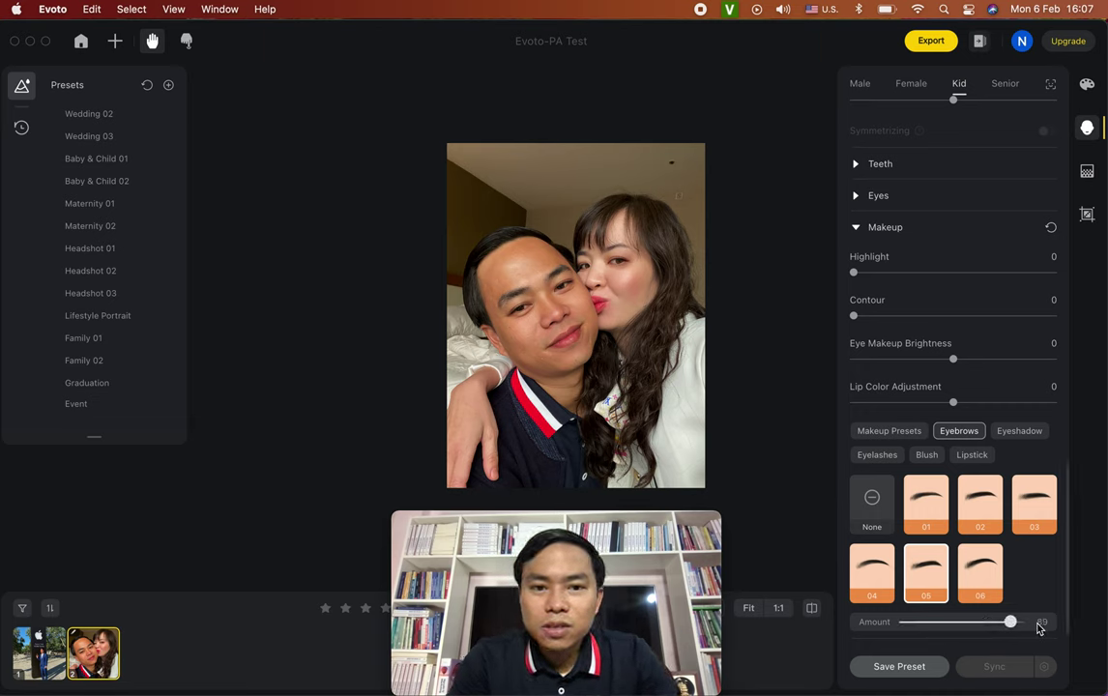
{"action": "left_click", "coordinate": [987, 580]}
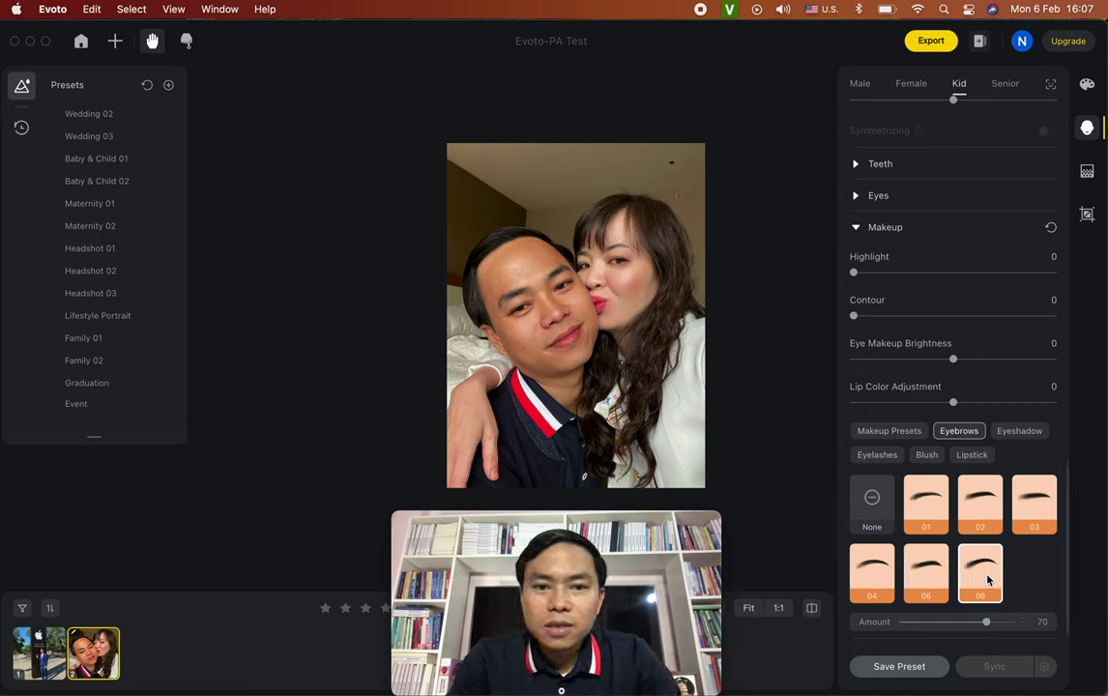
{"action": "scroll", "coordinate": [587, 290], "scroll_direction": "down", "scroll_amount": 3}
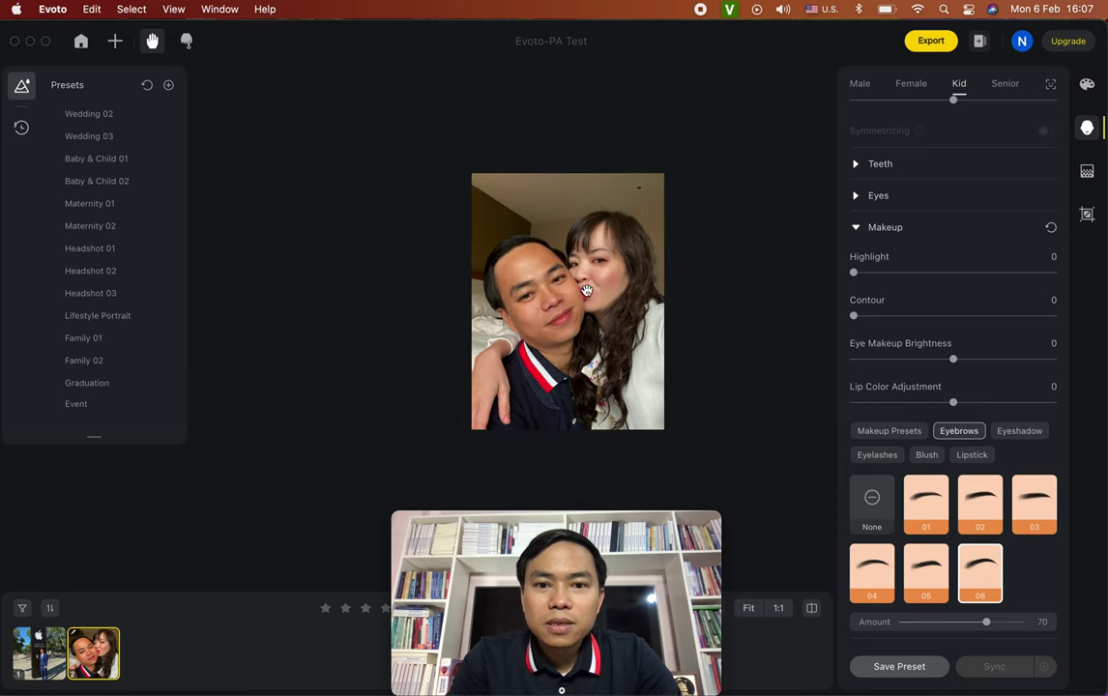
{"action": "scroll", "coordinate": [532, 362], "scroll_direction": "up", "scroll_amount": 3}
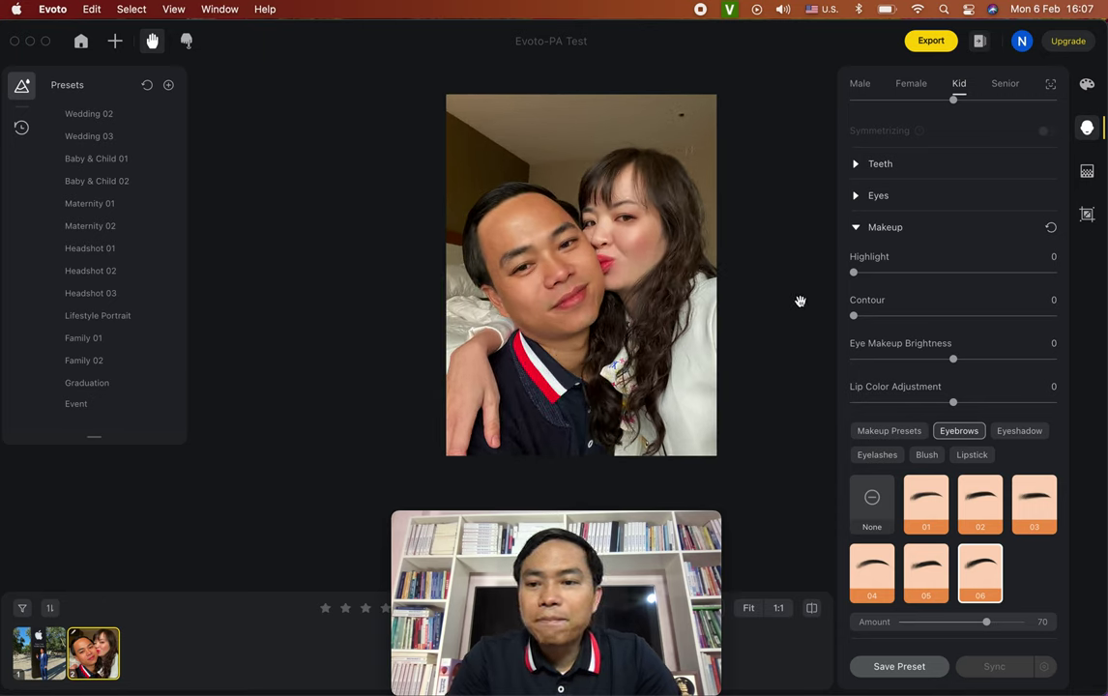
Try eyebrow style 04 for the Male category and settle on style 03.
{"action": "left_click", "coordinate": [859, 85]}
{"action": "left_click", "coordinate": [870, 572]}
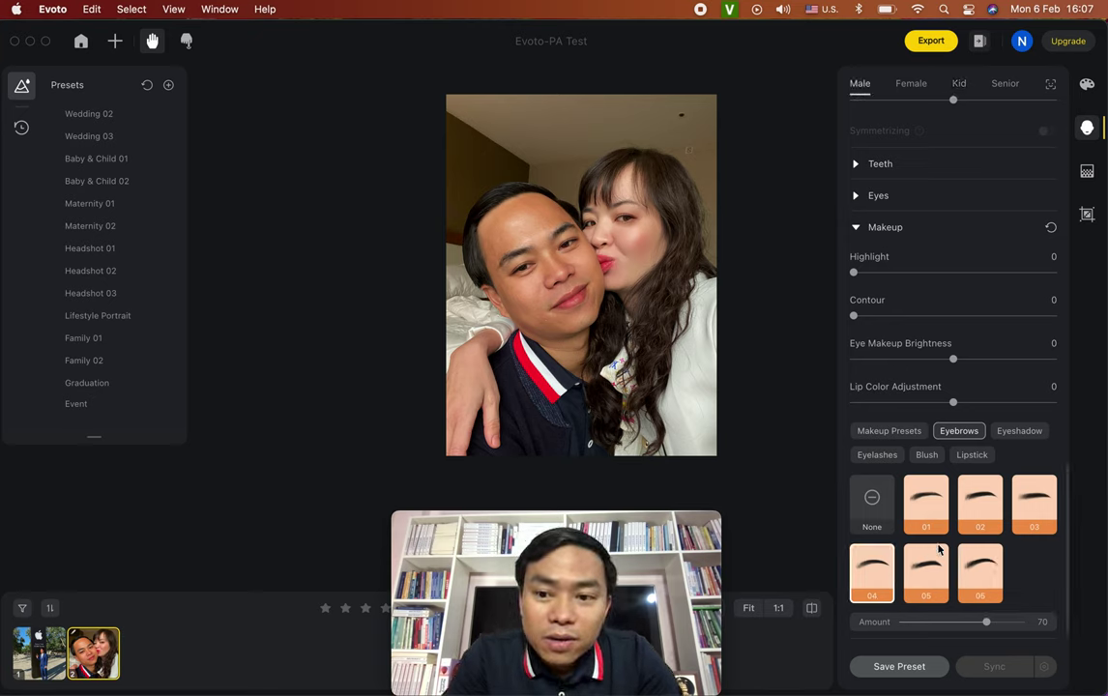
{"action": "left_click", "coordinate": [1051, 510]}
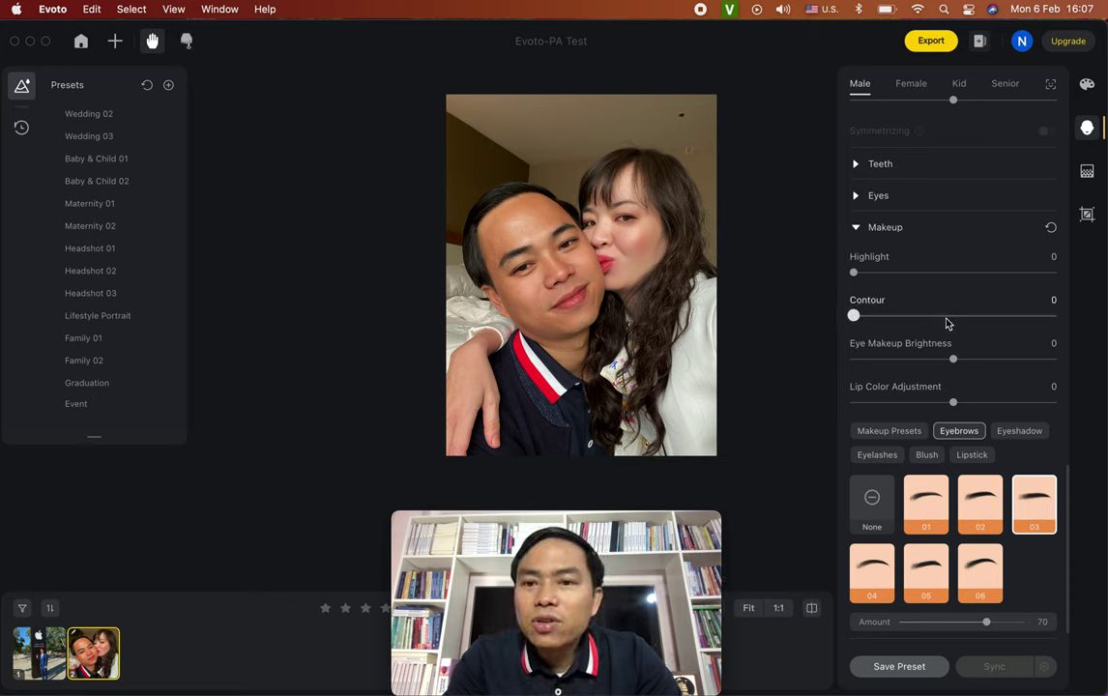
Set the male face's eye Brightness to 68 and its makeup Highlight to 76.
{"action": "left_click", "coordinate": [878, 197]}
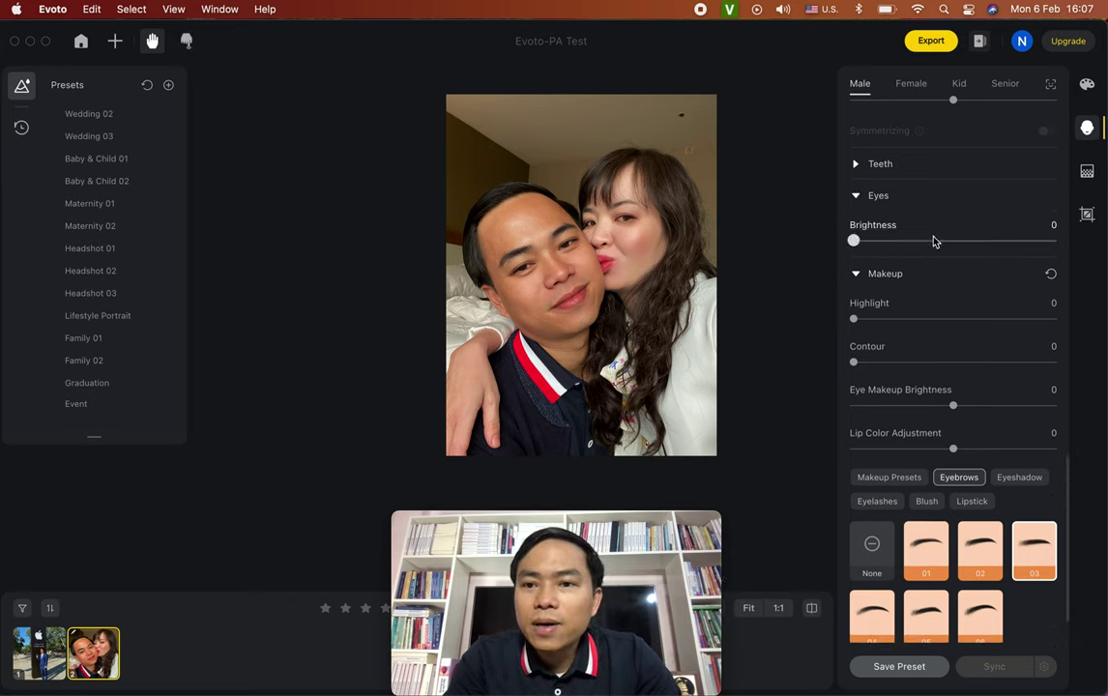
{"action": "left_click_drag", "start_coordinate": [858, 241], "coordinate": [988, 241]}
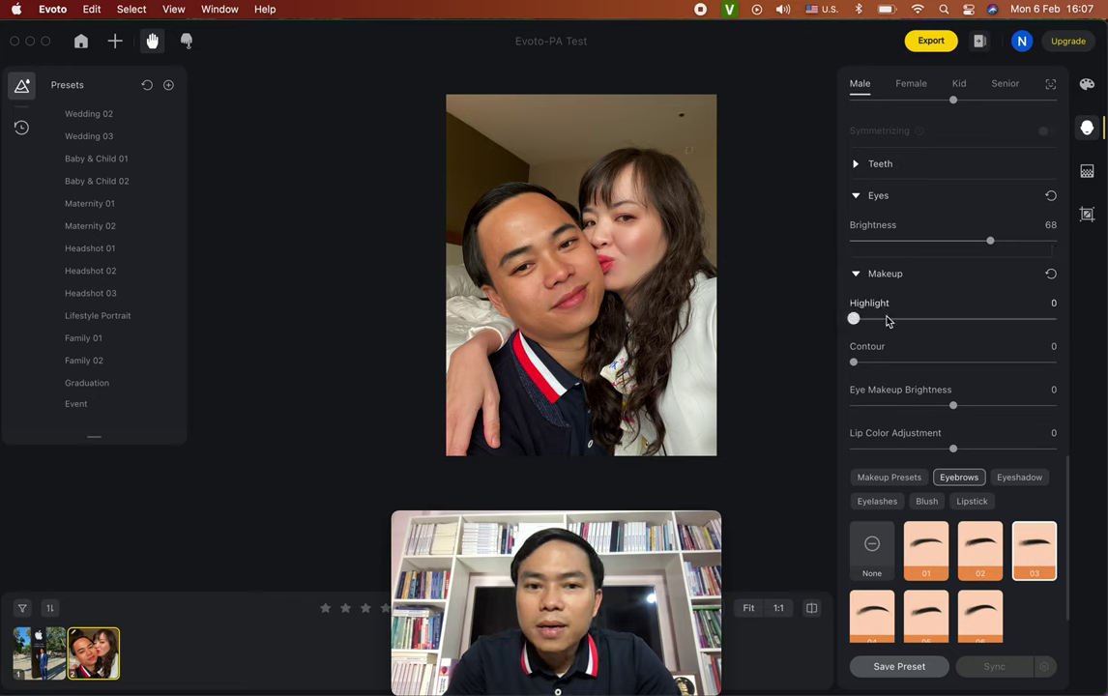
{"action": "left_click_drag", "start_coordinate": [886, 321], "coordinate": [1007, 319]}
{"action": "scroll", "coordinate": [952, 395], "scroll_direction": "down", "scroll_amount": 2}
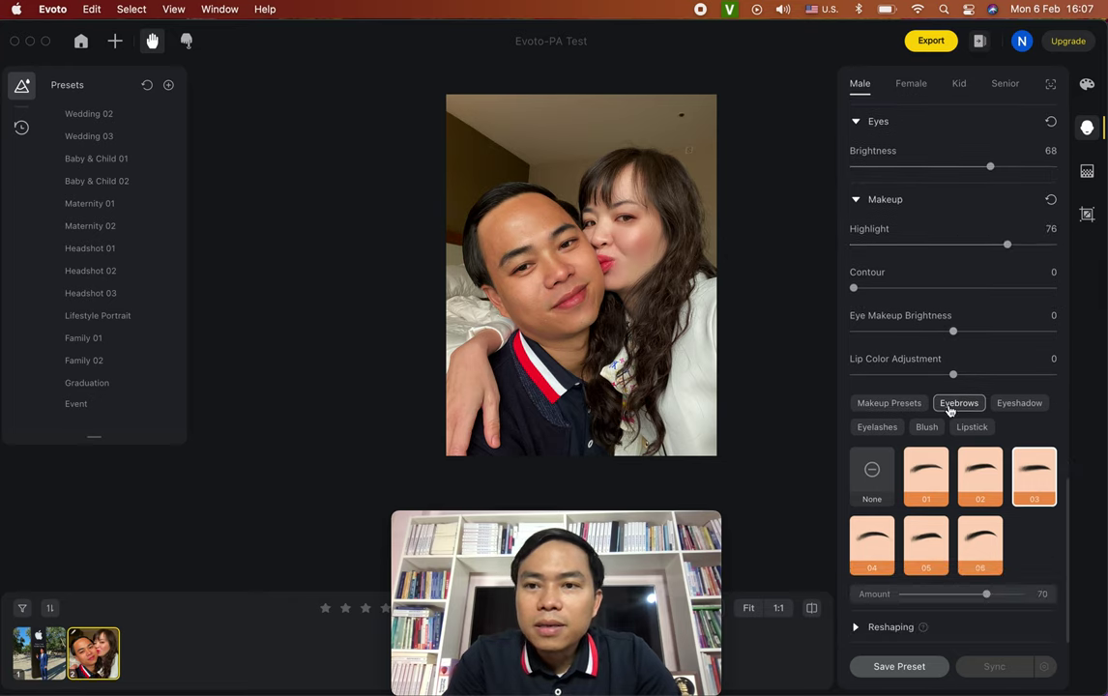
Set Smile Folds Reducing to 38 for the male face under Skin Defects Removal.
{"action": "scroll", "coordinate": [949, 410], "scroll_direction": "up", "scroll_amount": 10}
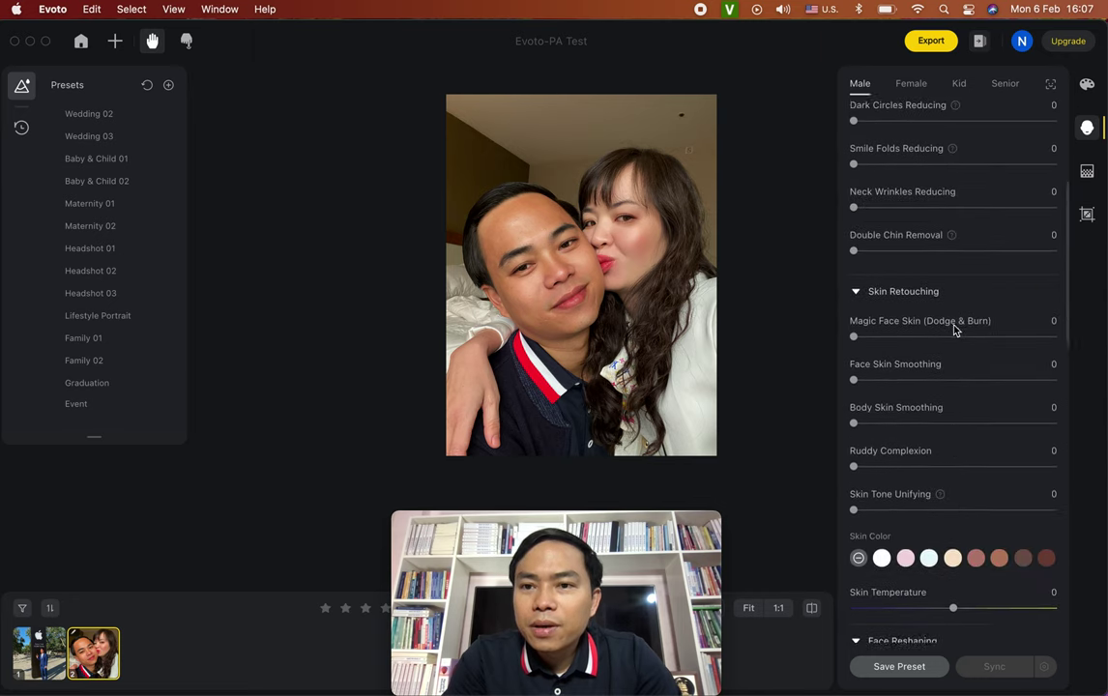
{"action": "scroll", "coordinate": [954, 330], "scroll_direction": "up", "scroll_amount": 5}
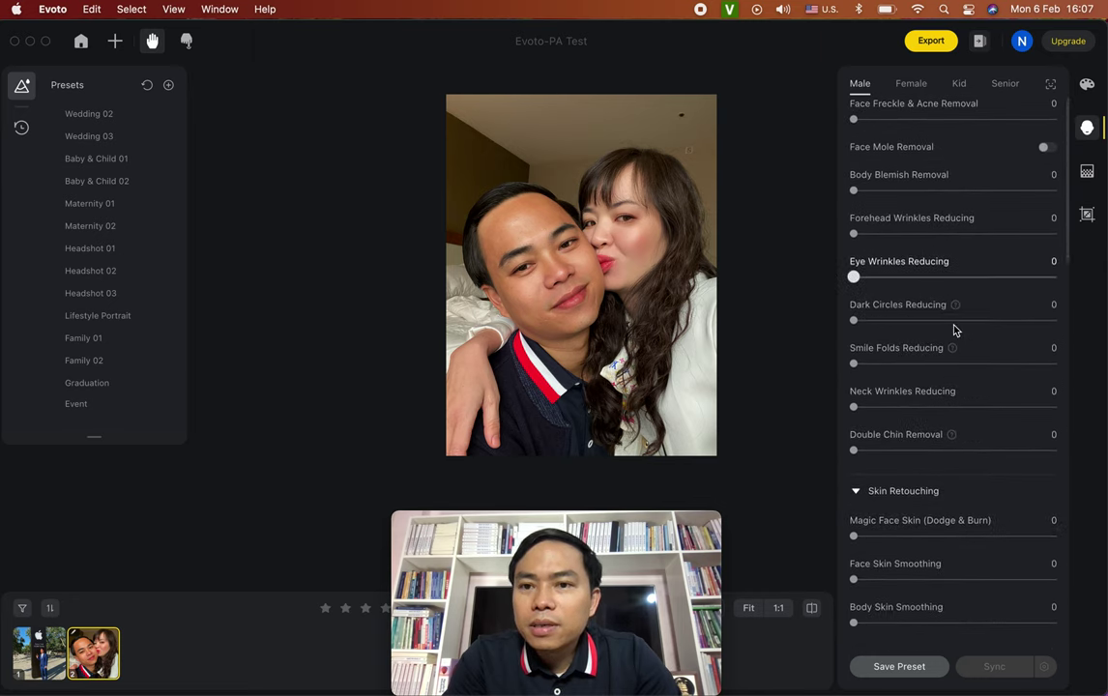
{"action": "scroll", "coordinate": [954, 329], "scroll_direction": "up", "scroll_amount": 1}
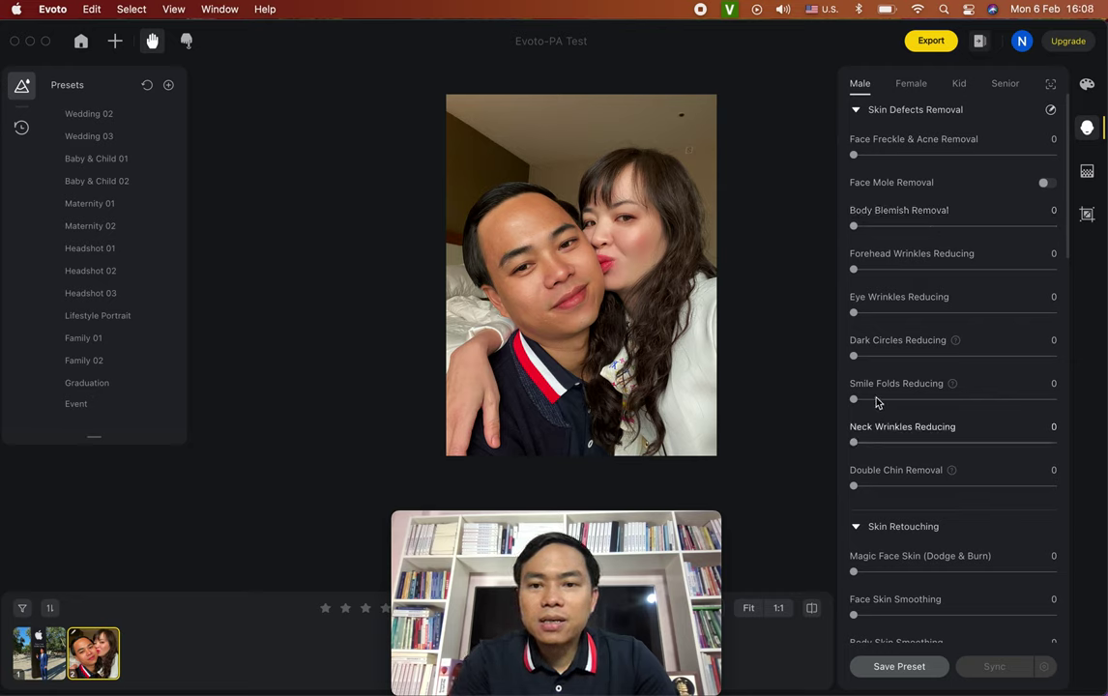
{"action": "left_click_drag", "start_coordinate": [853, 399], "coordinate": [927, 399]}
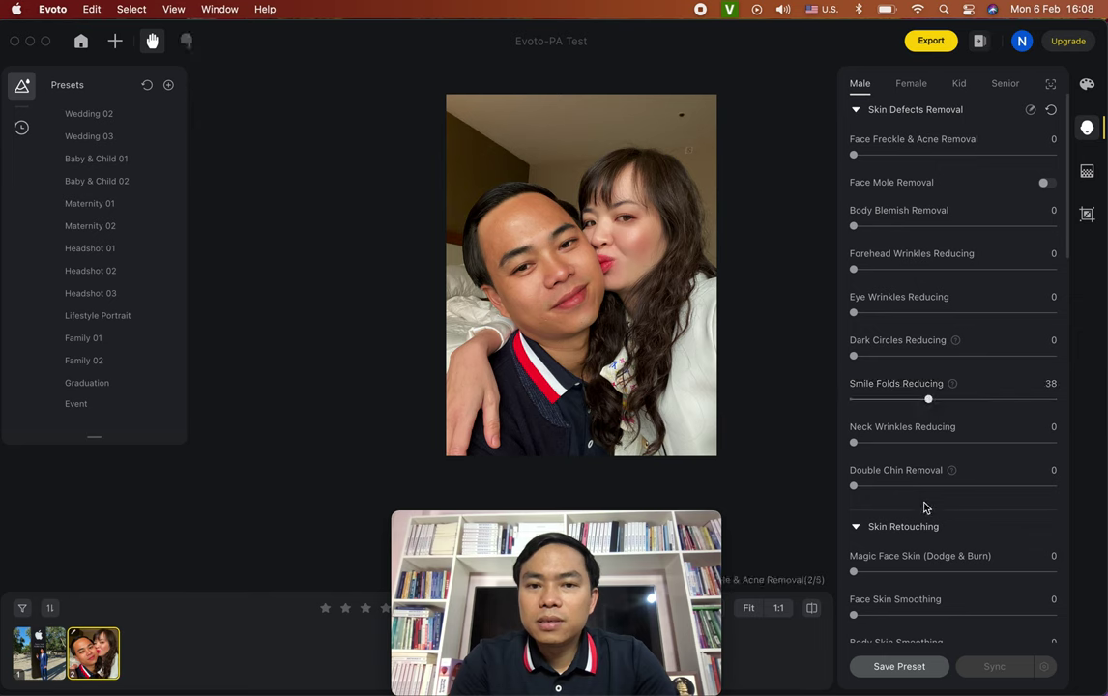
Try the brown, dark red-brown and white skin colors on the male face, and settle on the light pink one.
{"action": "scroll", "coordinate": [927, 504], "scroll_direction": "down", "scroll_amount": 5}
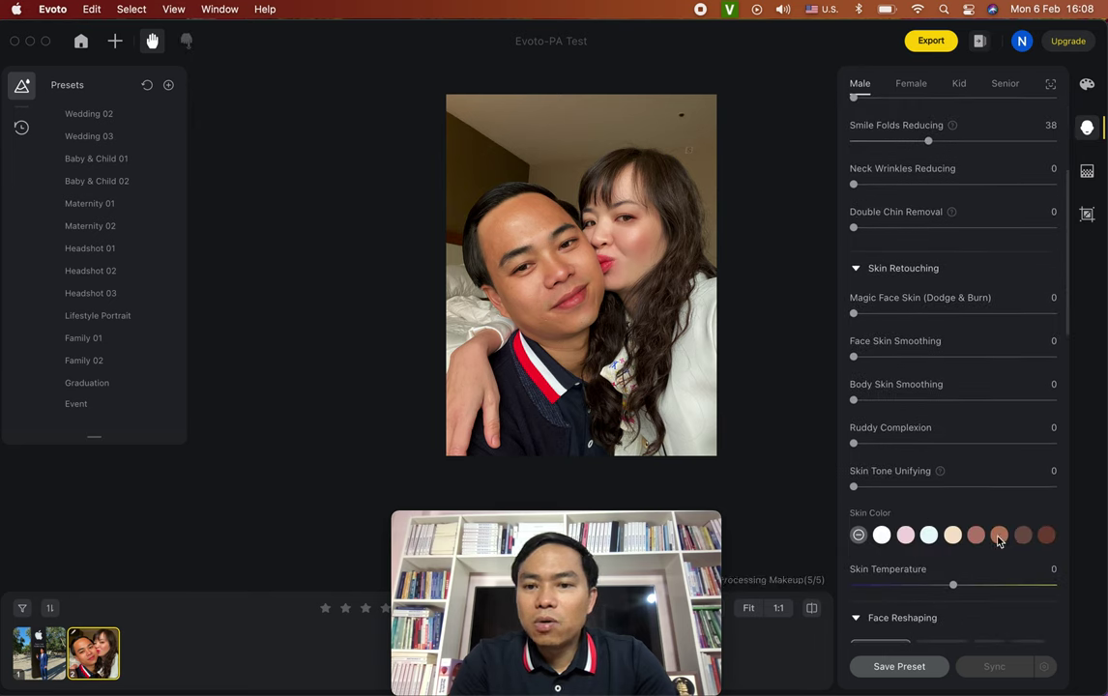
{"action": "left_click", "coordinate": [999, 537]}
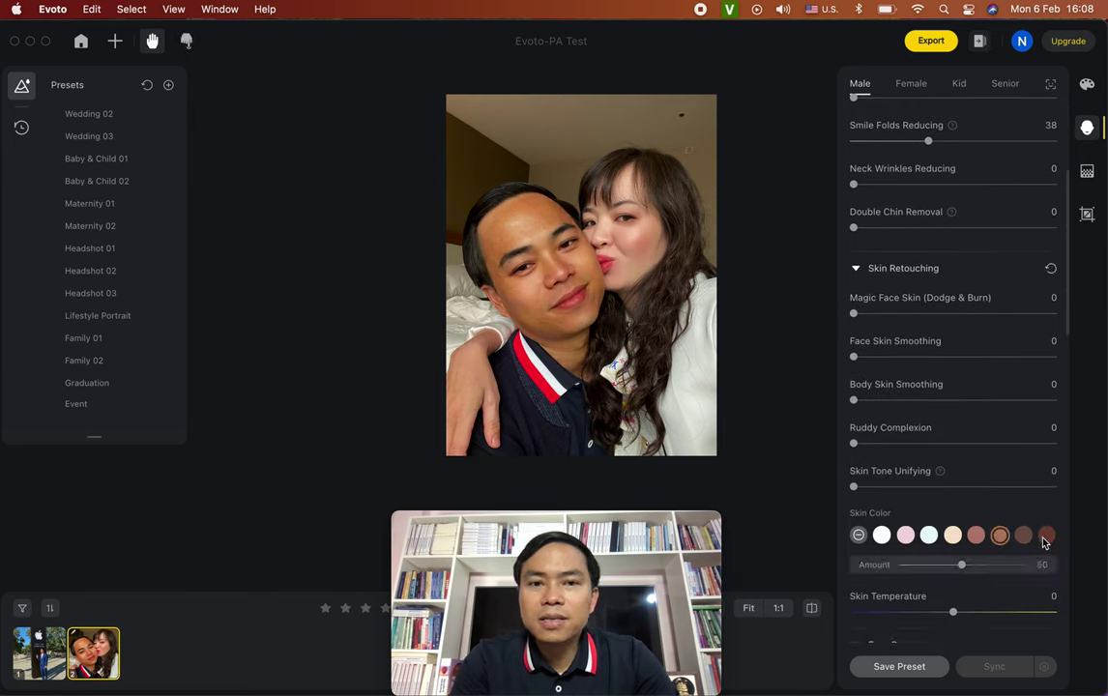
{"action": "left_click", "coordinate": [1045, 539]}
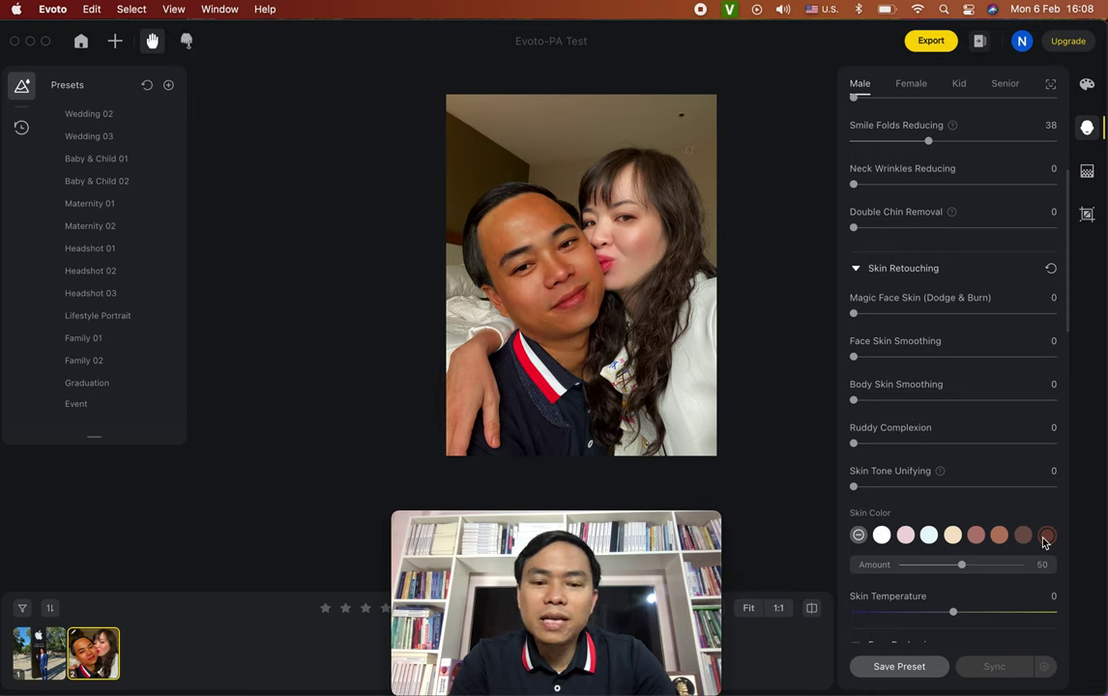
{"action": "left_click", "coordinate": [882, 537]}
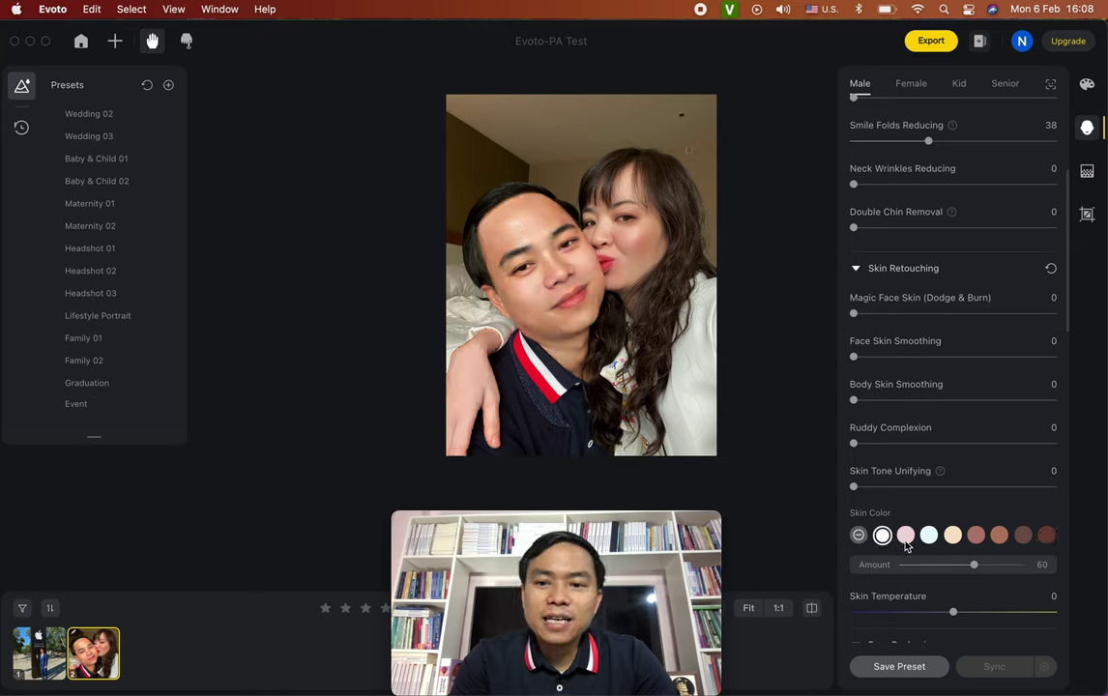
{"action": "left_click", "coordinate": [906, 538]}
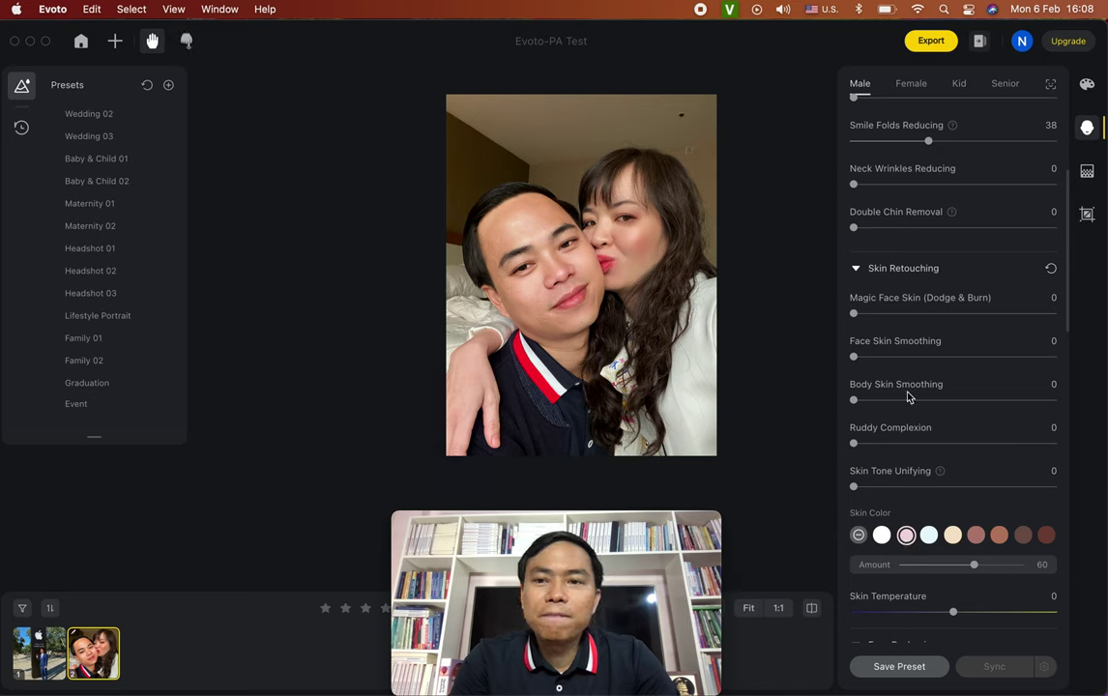
Review the male retouching options from Skin Defects Removal through Face Reshaping, Eyes and Makeup.
{"action": "scroll", "coordinate": [910, 387], "scroll_direction": "up", "scroll_amount": 5}
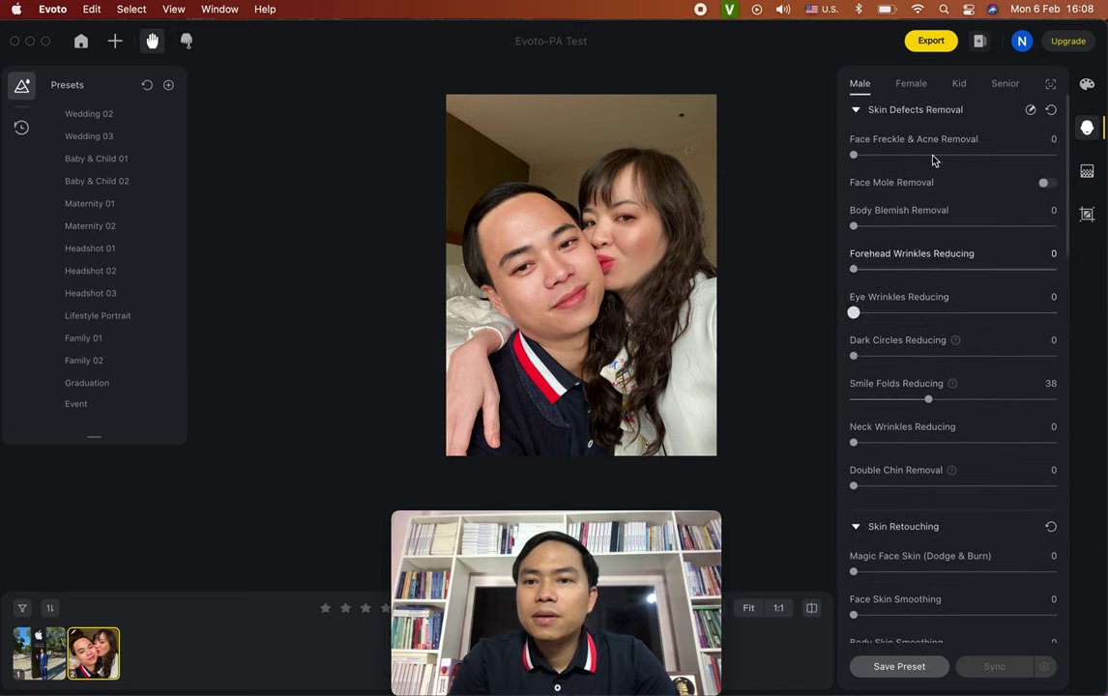
{"action": "scroll", "coordinate": [994, 417], "scroll_direction": "down", "scroll_amount": 10}
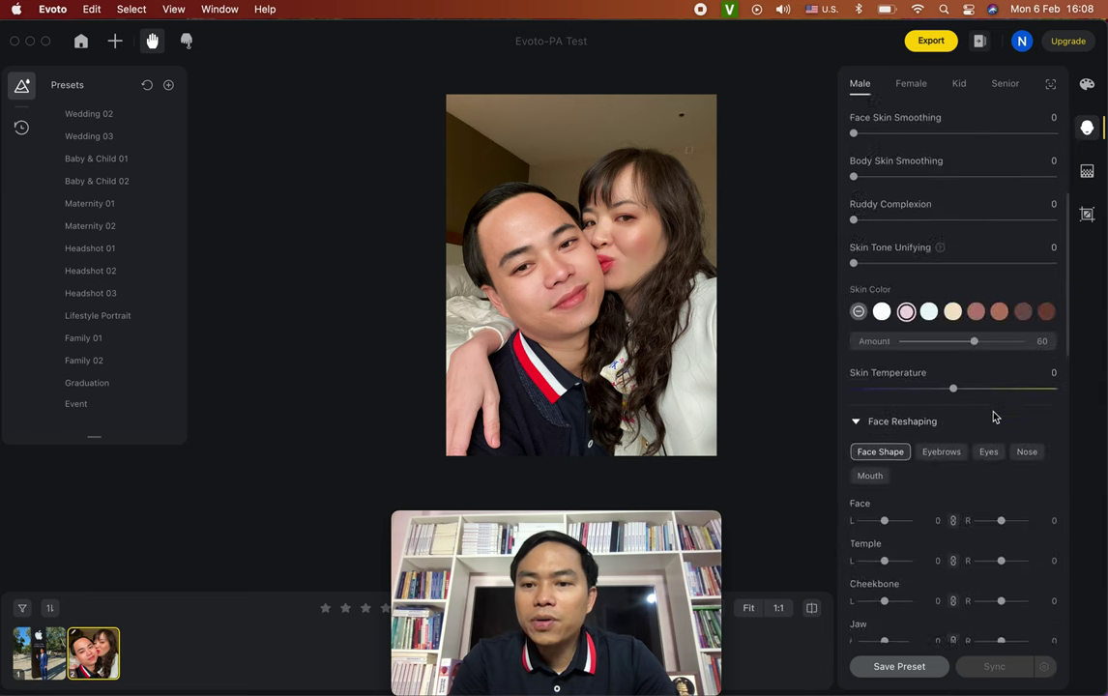
{"action": "scroll", "coordinate": [972, 480], "scroll_direction": "down", "scroll_amount": 5}
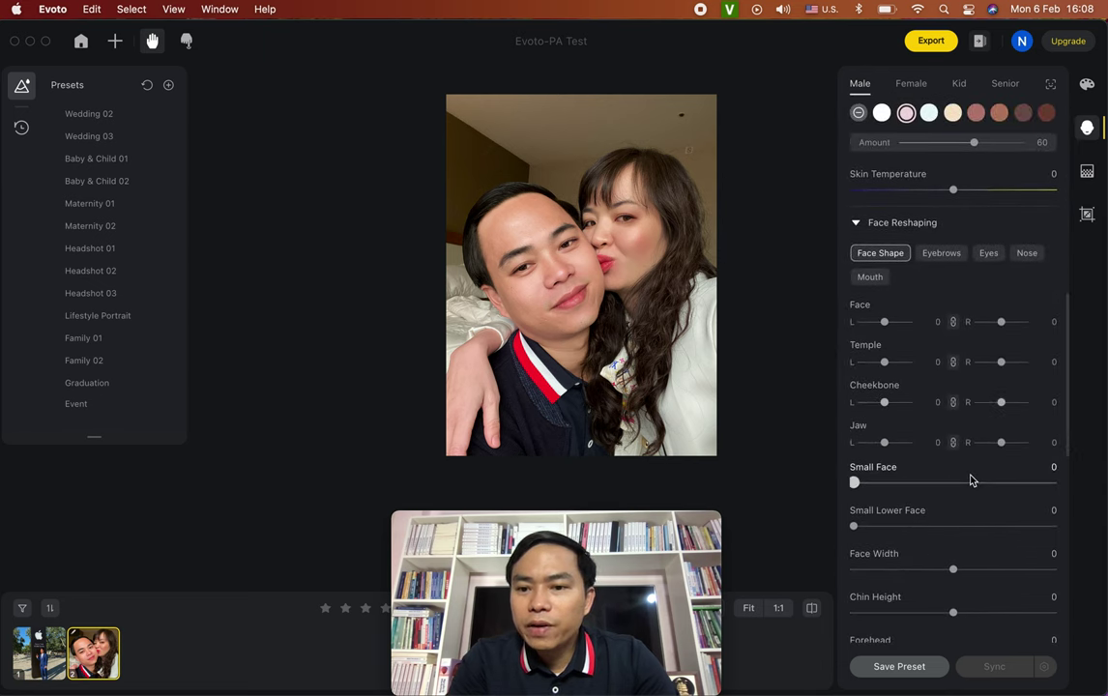
{"action": "scroll", "coordinate": [972, 481], "scroll_direction": "down", "scroll_amount": 4}
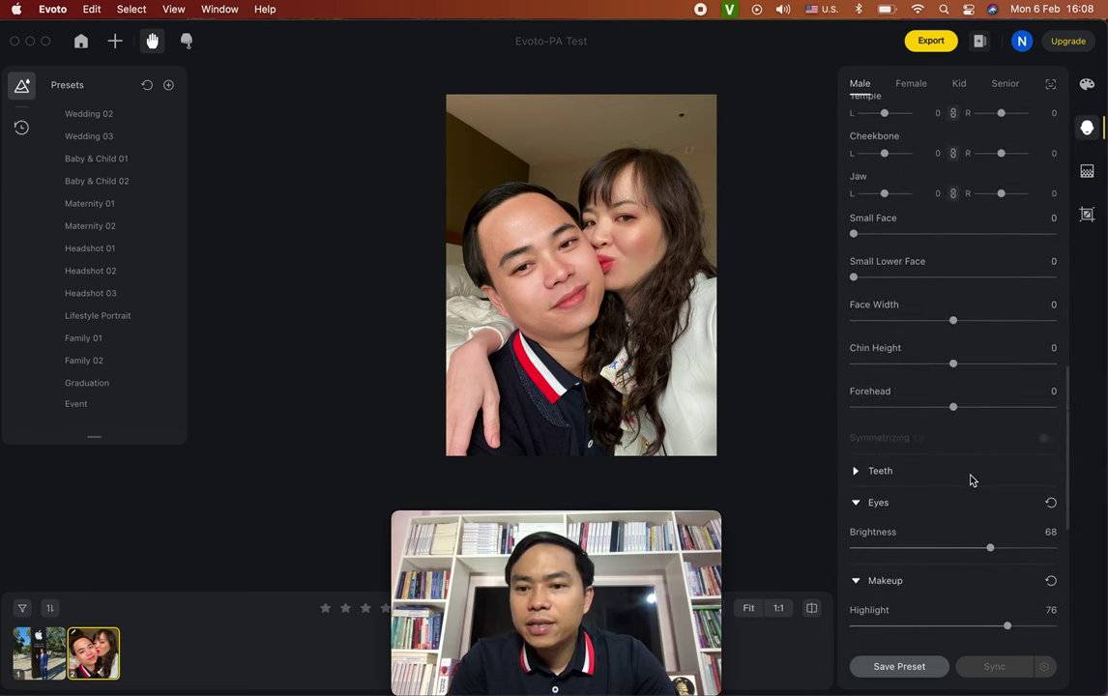
{"action": "scroll", "coordinate": [904, 459], "scroll_direction": "down", "scroll_amount": 5}
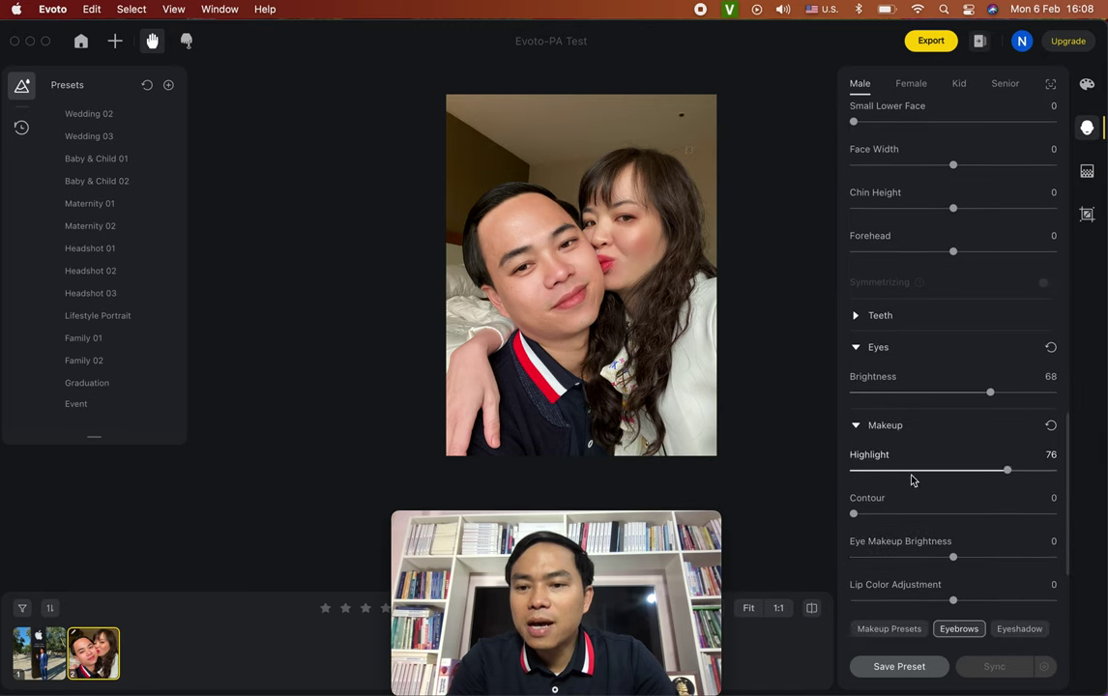
{"action": "scroll", "coordinate": [893, 504], "scroll_direction": "down", "scroll_amount": 2}
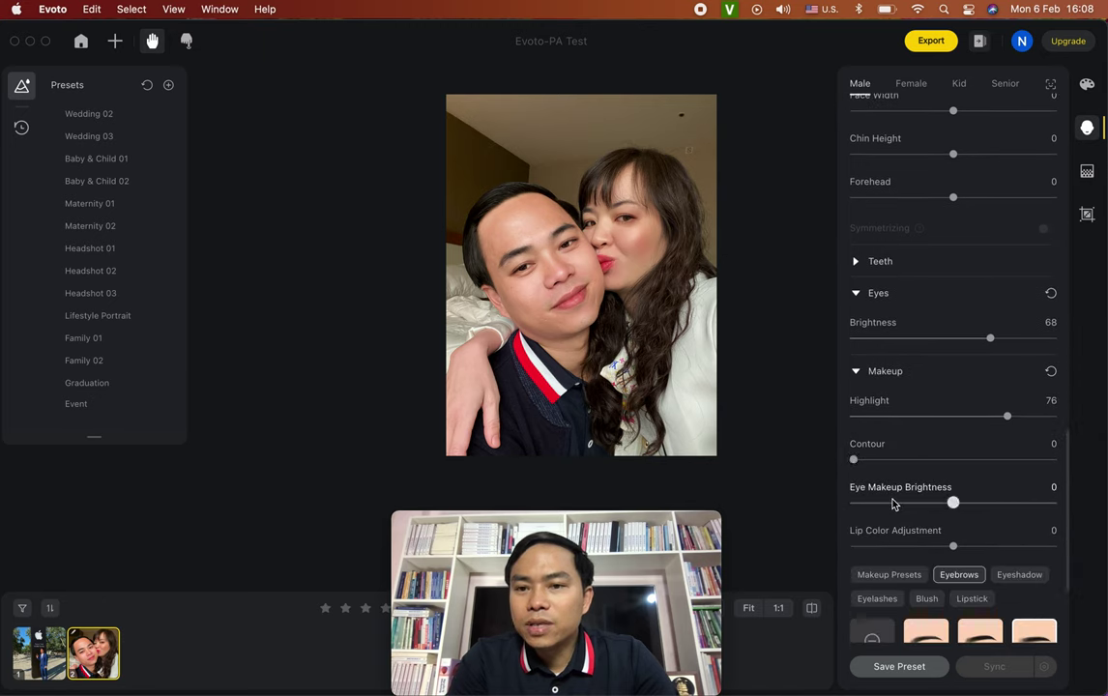
{"action": "scroll", "coordinate": [940, 404], "scroll_direction": "down", "scroll_amount": 7}
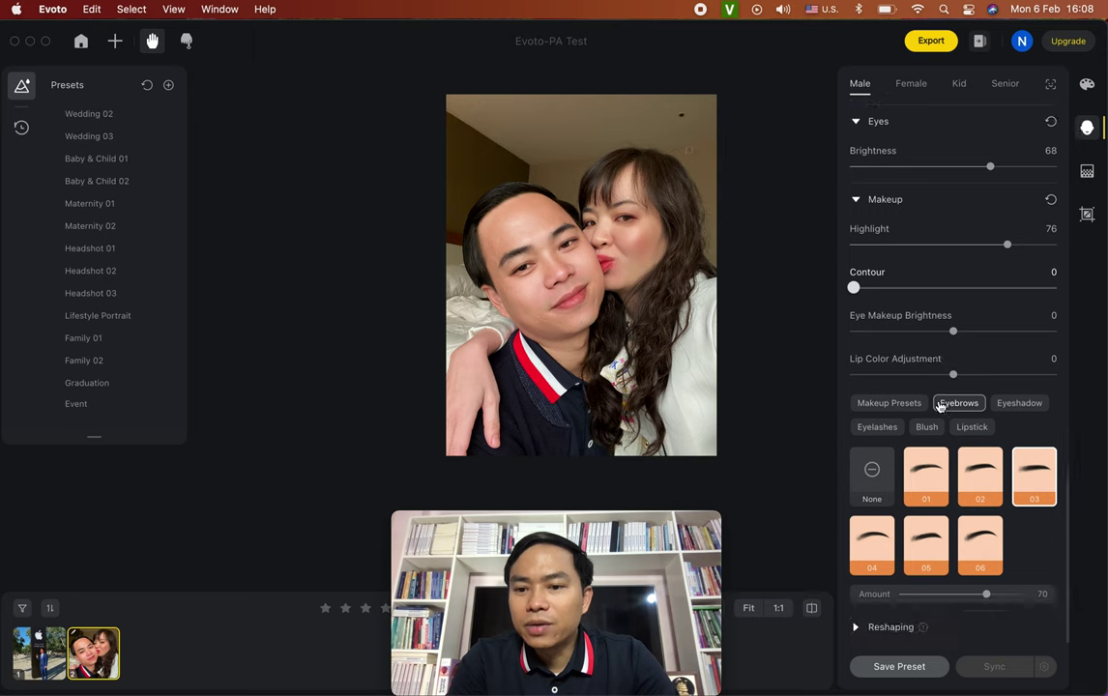
{"action": "scroll", "coordinate": [940, 406], "scroll_direction": "up", "scroll_amount": 8}
{"action": "scroll", "coordinate": [940, 406], "scroll_direction": "down", "scroll_amount": 8}
{"action": "scroll", "coordinate": [940, 406], "scroll_direction": "up", "scroll_amount": 8}
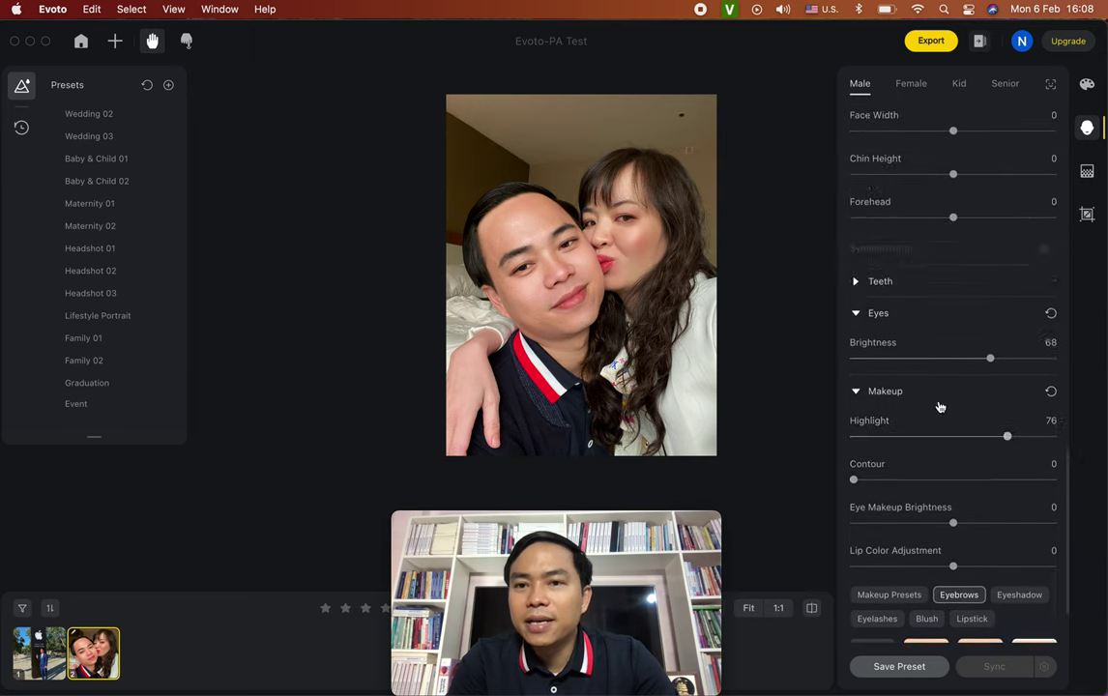
{"action": "scroll", "coordinate": [938, 401], "scroll_direction": "up", "scroll_amount": 20}
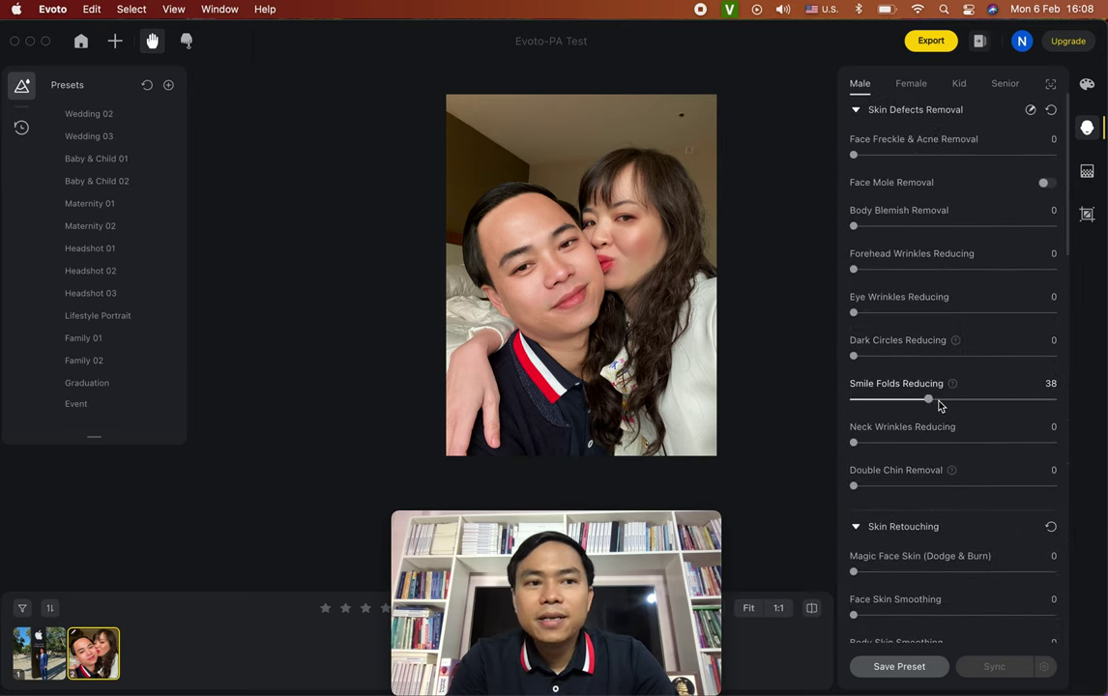
For the female face, set Eye Wrinkles Reducing to 44 and Dark Circles Reducing to 57, and raise Smile Folds Reducing to nearly halfway.
{"action": "left_click", "coordinate": [912, 84]}
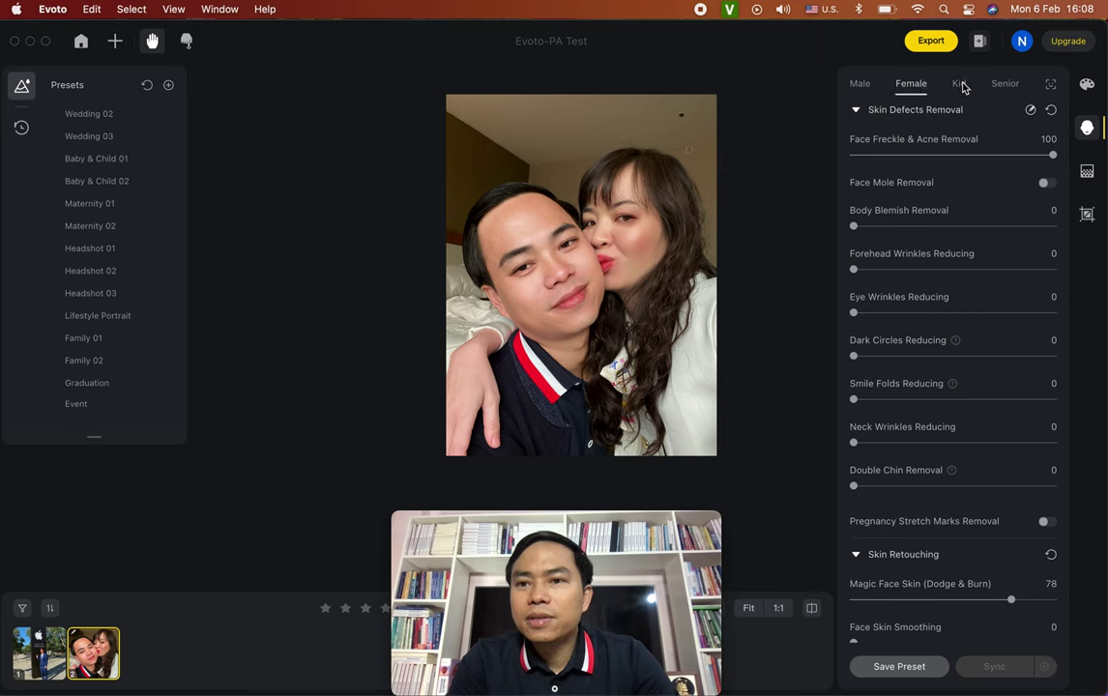
{"action": "scroll", "coordinate": [972, 291], "scroll_direction": "down", "scroll_amount": 6}
{"action": "scroll", "coordinate": [973, 292], "scroll_direction": "down", "scroll_amount": 1}
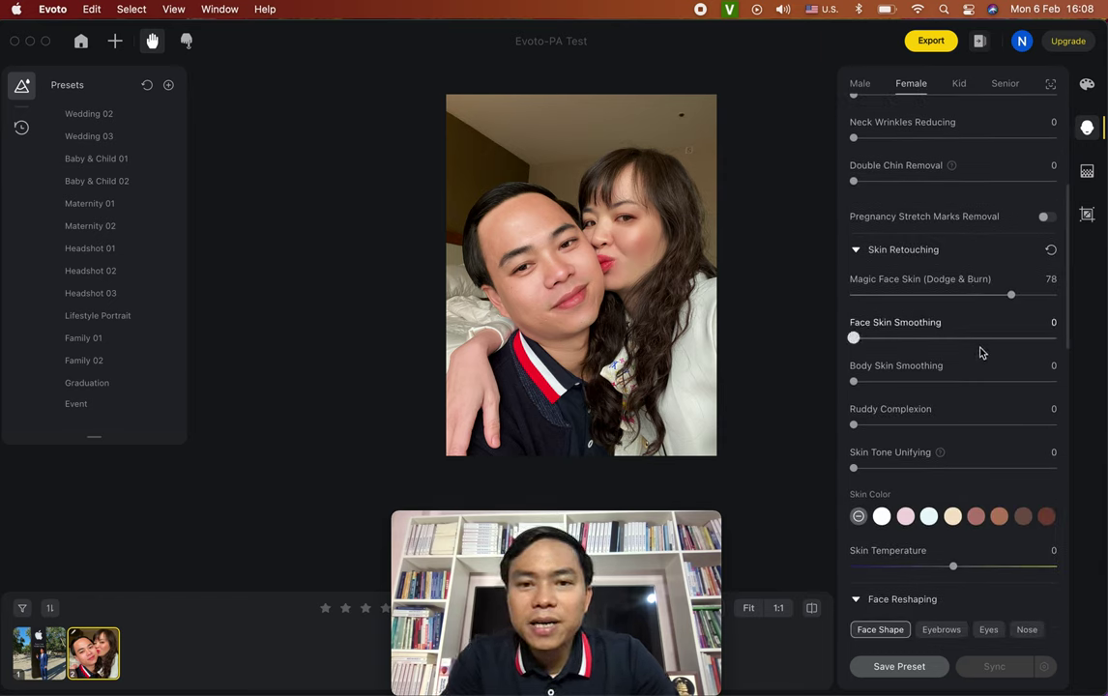
{"action": "scroll", "coordinate": [955, 348], "scroll_direction": "up", "scroll_amount": 3}
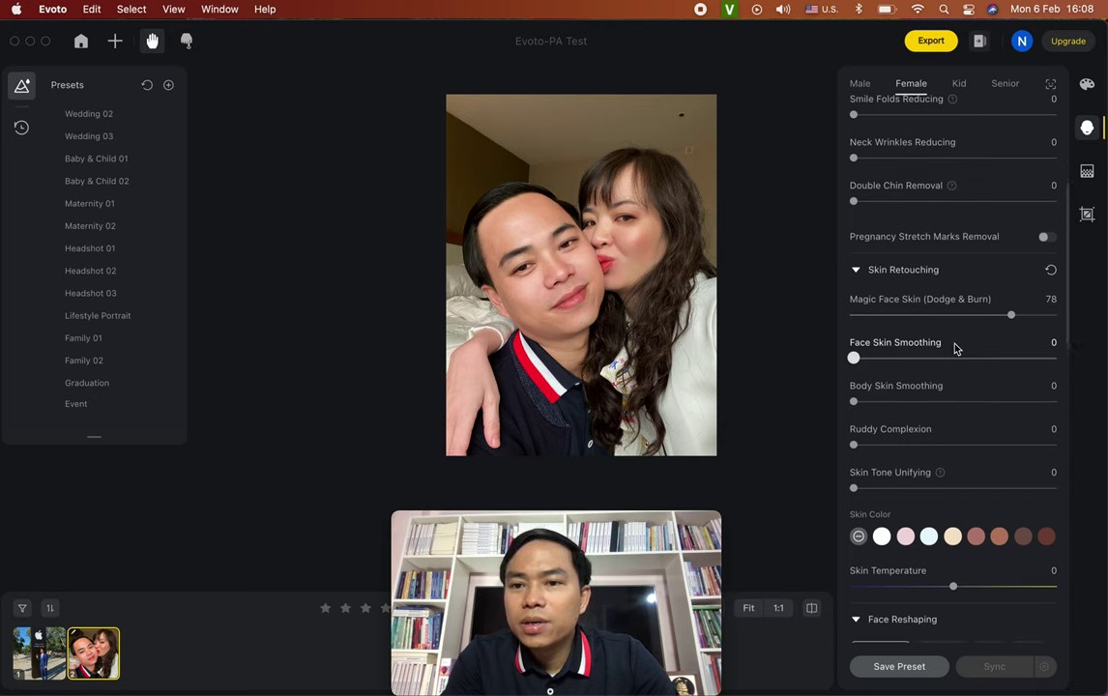
{"action": "scroll", "coordinate": [946, 266], "scroll_direction": "up", "scroll_amount": 5}
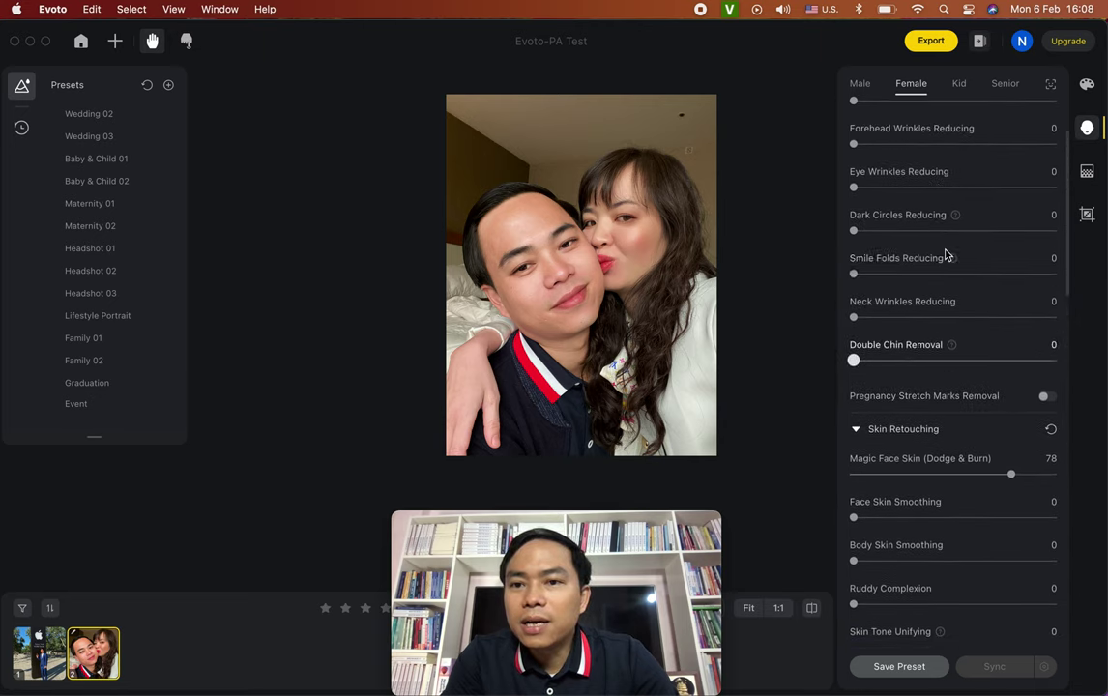
{"action": "left_click_drag", "start_coordinate": [855, 189], "coordinate": [935, 189]}
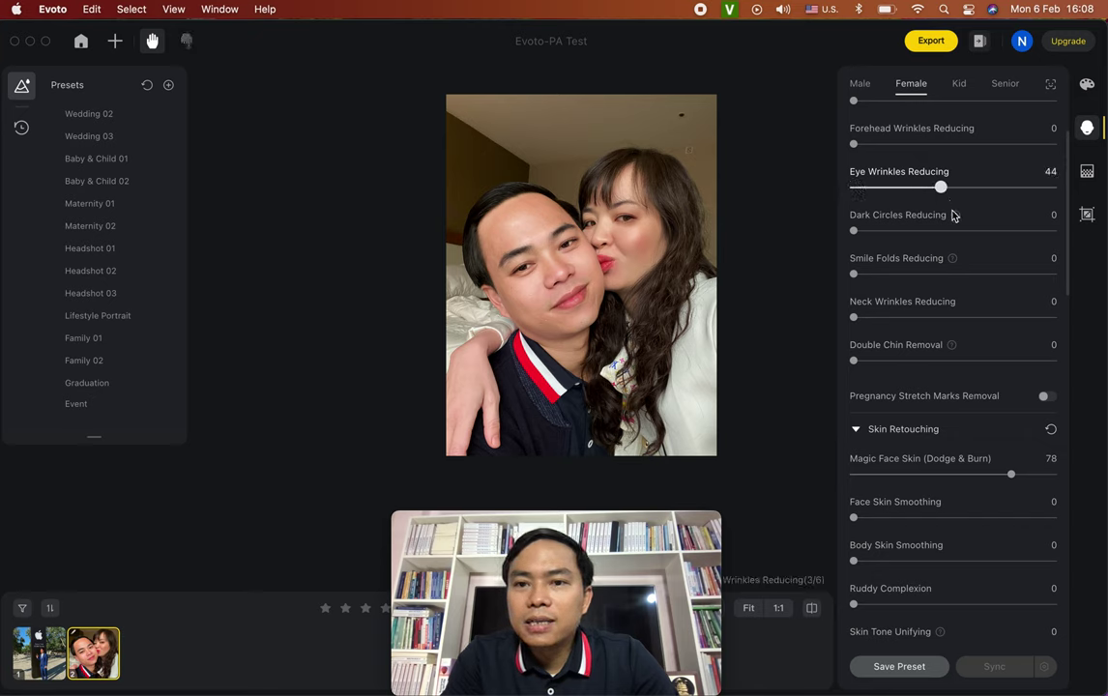
{"action": "left_click_drag", "start_coordinate": [854, 230], "coordinate": [967, 230]}
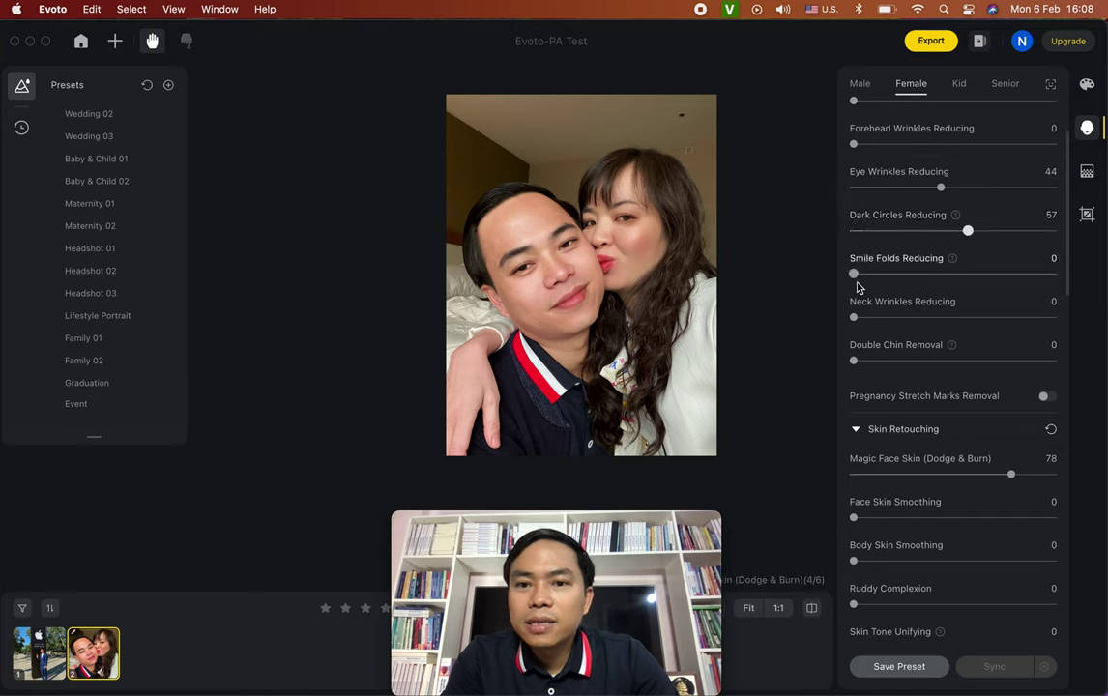
{"action": "left_click_drag", "start_coordinate": [854, 274], "coordinate": [945, 274]}
{"action": "scroll", "coordinate": [917, 363], "scroll_direction": "down", "scroll_amount": 6}
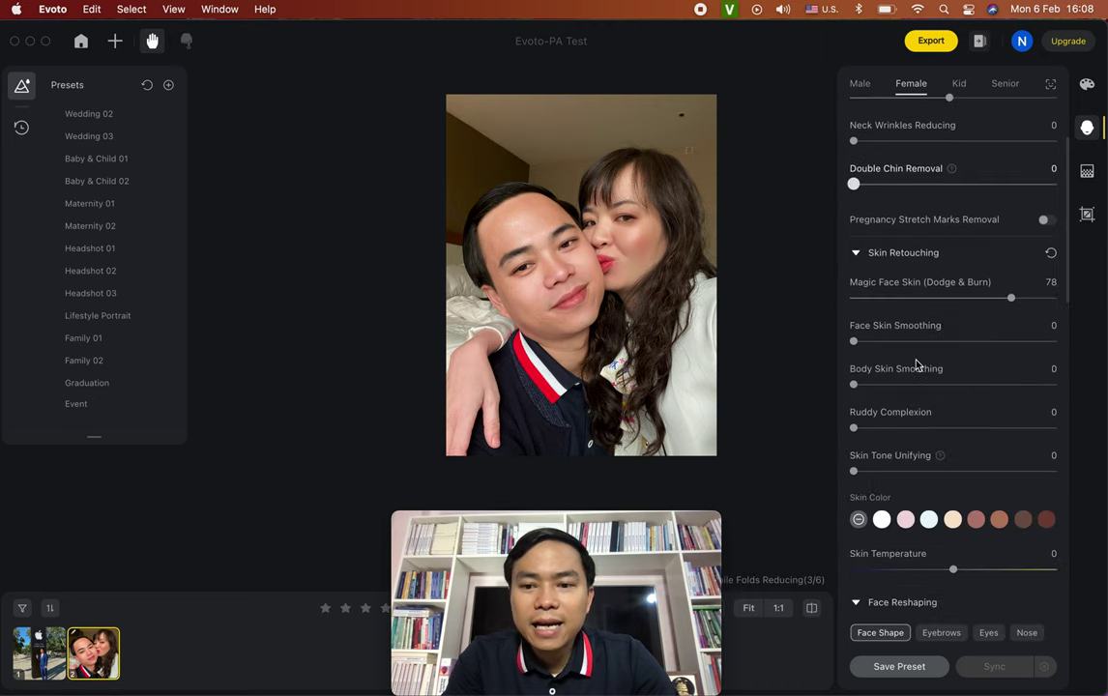
{"action": "scroll", "coordinate": [917, 363], "scroll_direction": "down", "scroll_amount": 2}
{"action": "scroll", "coordinate": [917, 364], "scroll_direction": "down", "scroll_amount": 2}
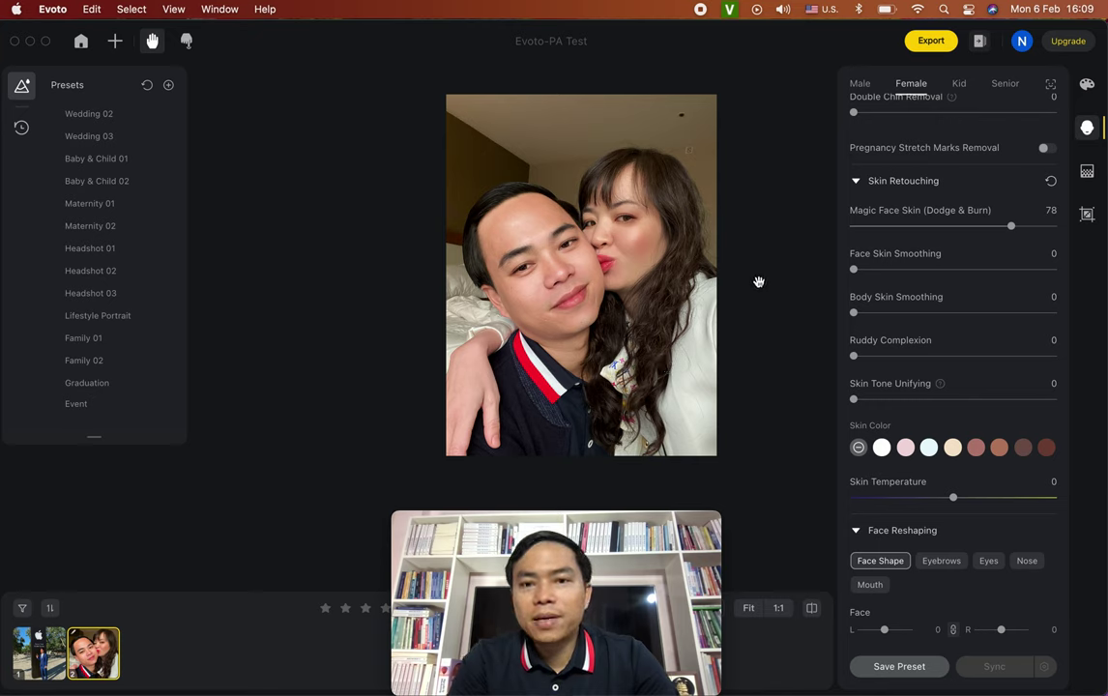
Open the Apple Park photo and set the male Face Freckle & Acne Removal to 71 and Eye Wrinkles Reducing to 56.
{"action": "left_click", "coordinate": [38, 653]}
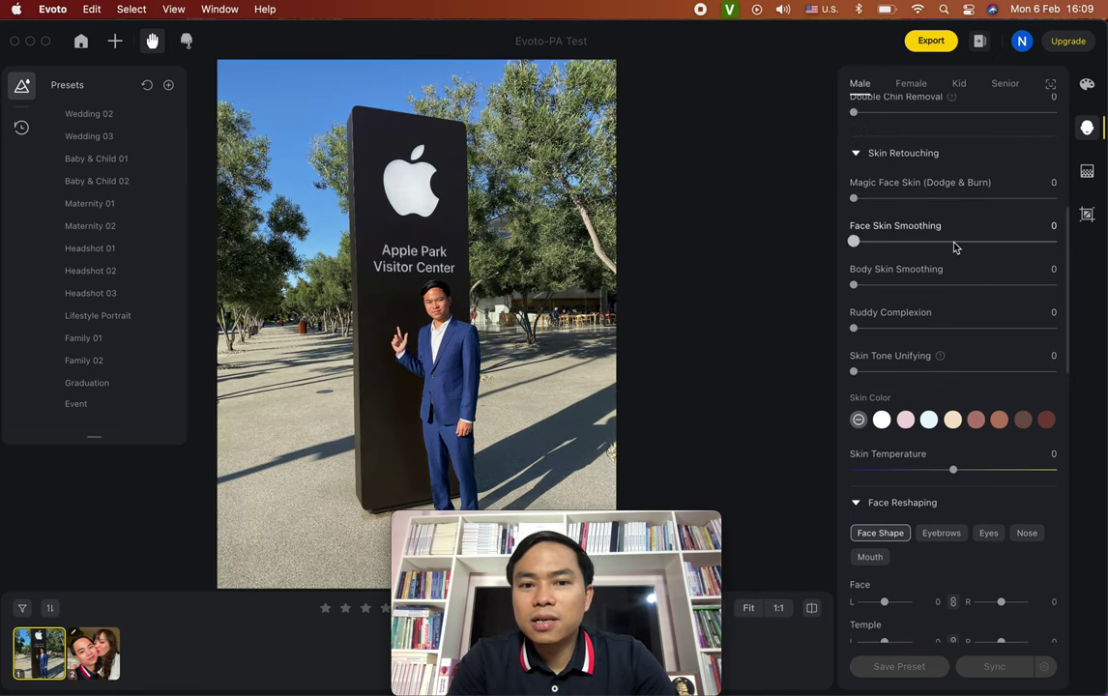
{"action": "scroll", "coordinate": [927, 343], "scroll_direction": "up", "scroll_amount": 8}
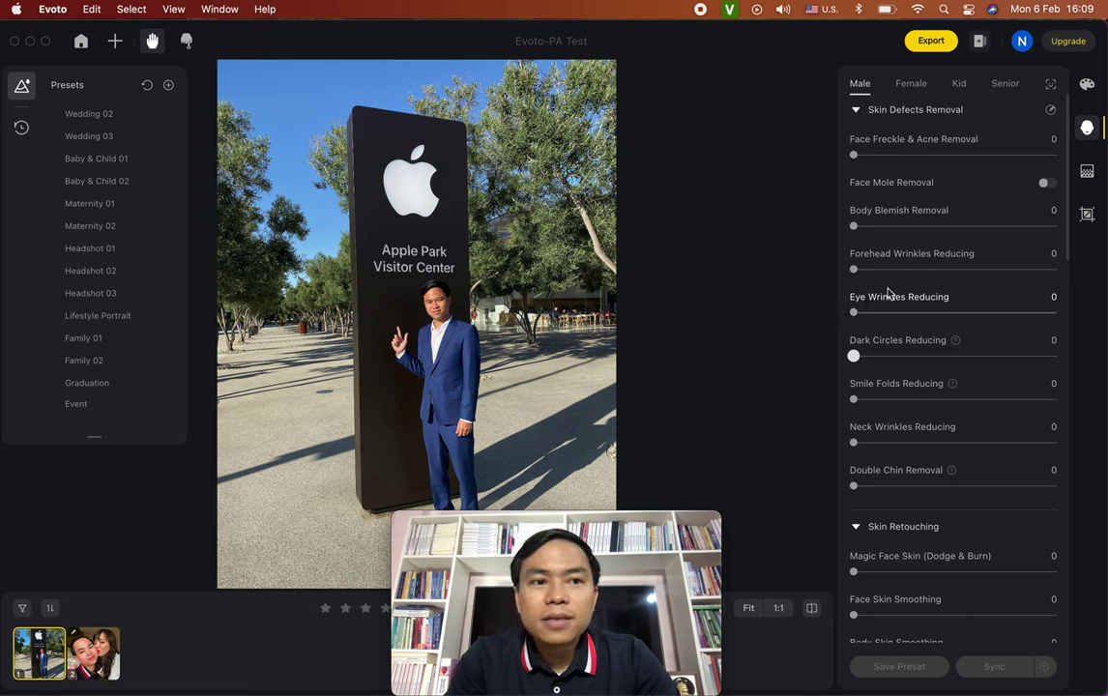
{"action": "left_click_drag", "start_coordinate": [856, 154], "coordinate": [997, 154]}
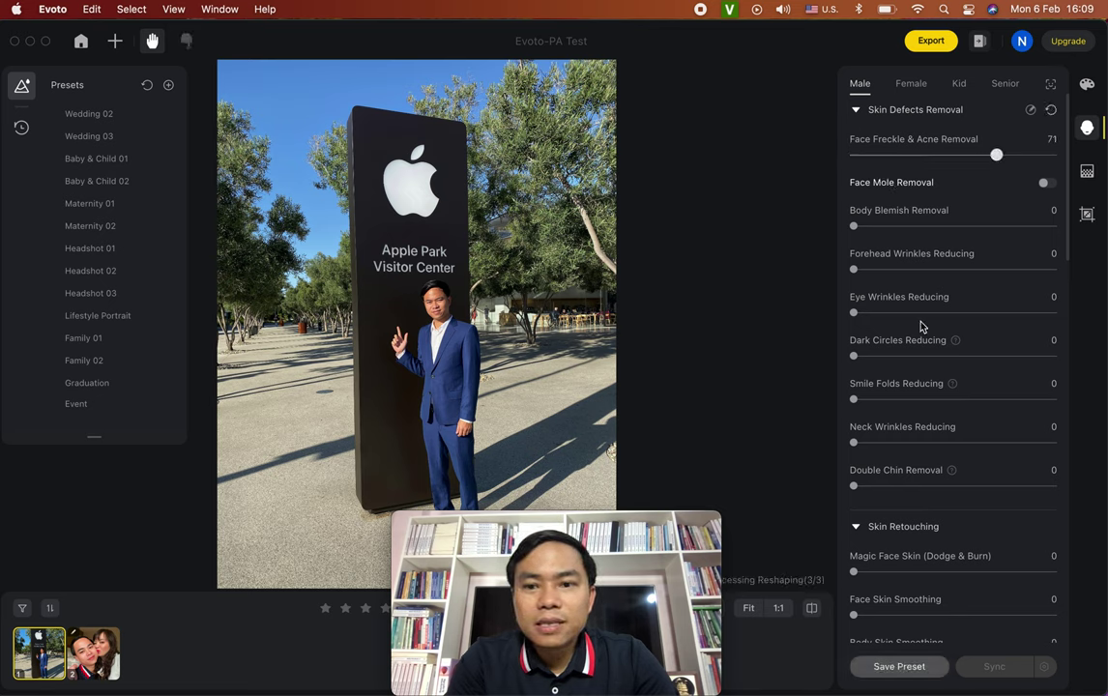
{"action": "left_click_drag", "start_coordinate": [887, 314], "coordinate": [965, 313]}
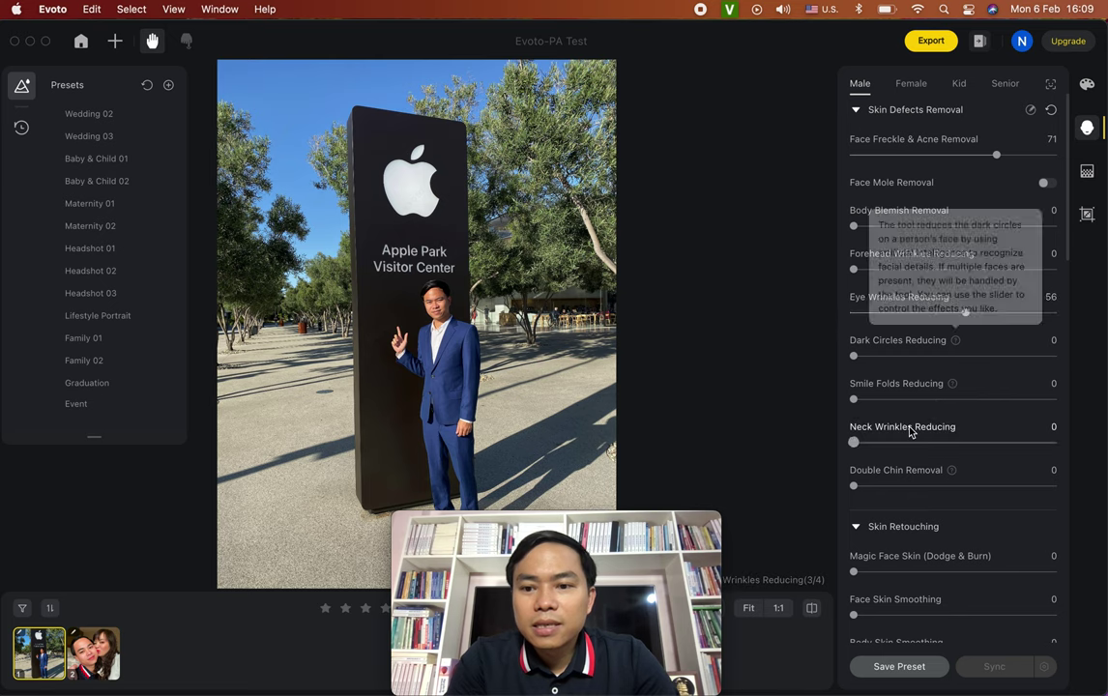
Set the man's Skin Tone Unifying to 45, apply the white skin color, and inspect the retouched figure up close.
{"action": "scroll", "coordinate": [910, 428], "scroll_direction": "down", "scroll_amount": 5}
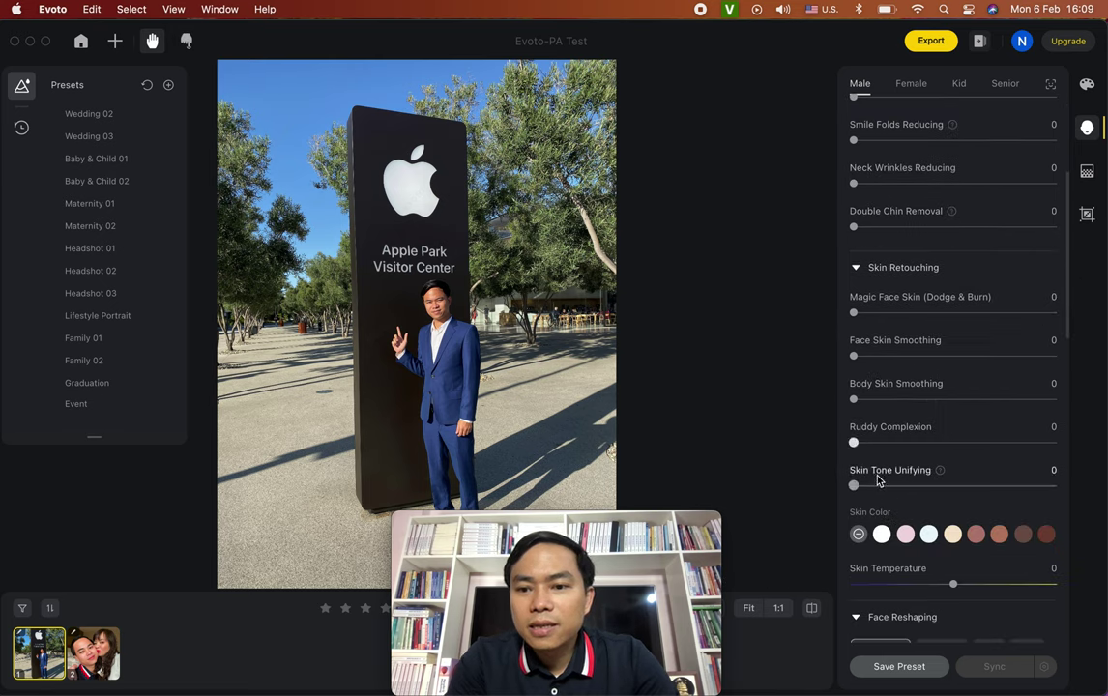
{"action": "left_click_drag", "start_coordinate": [871, 487], "coordinate": [943, 485]}
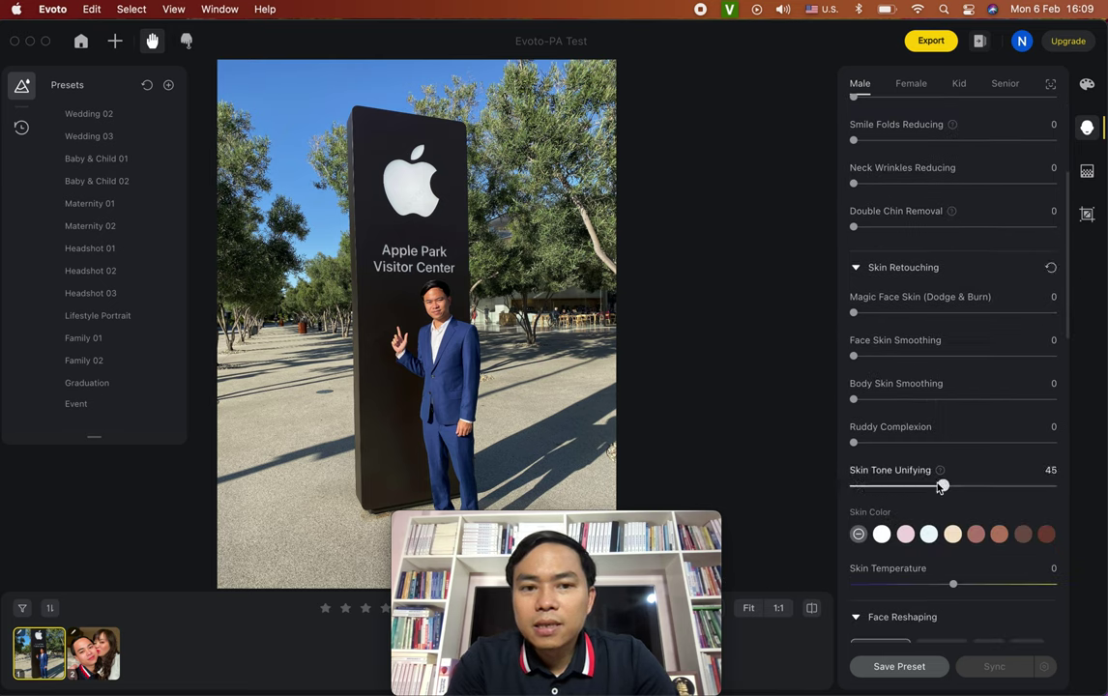
{"action": "left_click", "coordinate": [882, 535]}
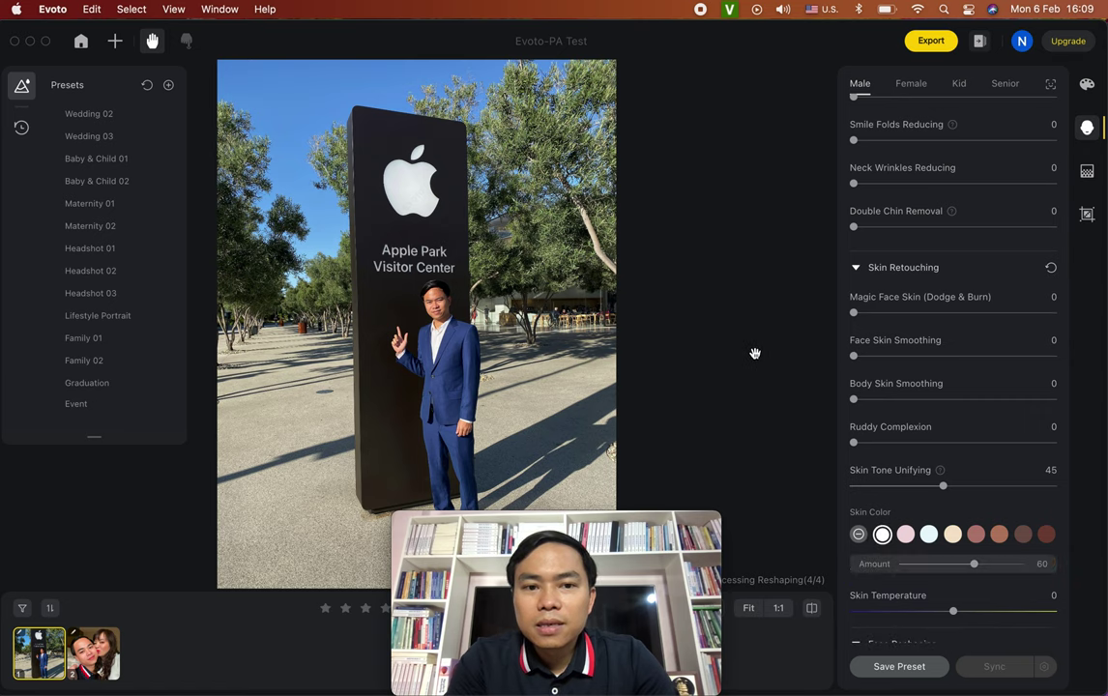
{"action": "scroll", "coordinate": [755, 354], "scroll_direction": "down", "scroll_amount": 3}
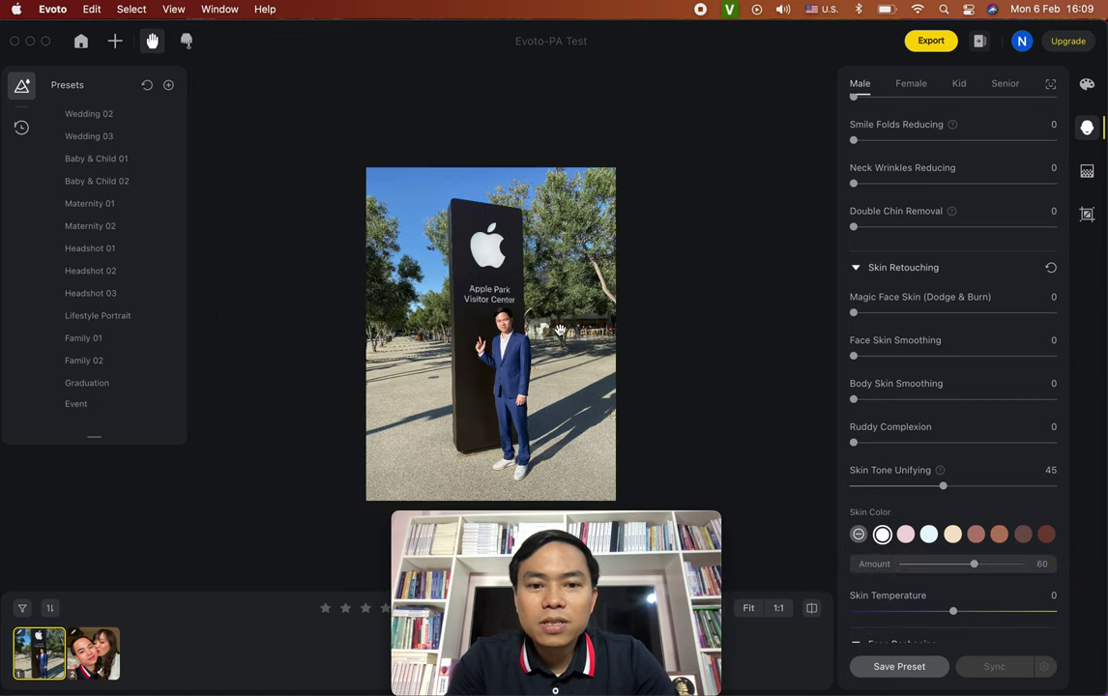
{"action": "scroll", "coordinate": [611, 340], "scroll_direction": "up", "scroll_amount": 5}
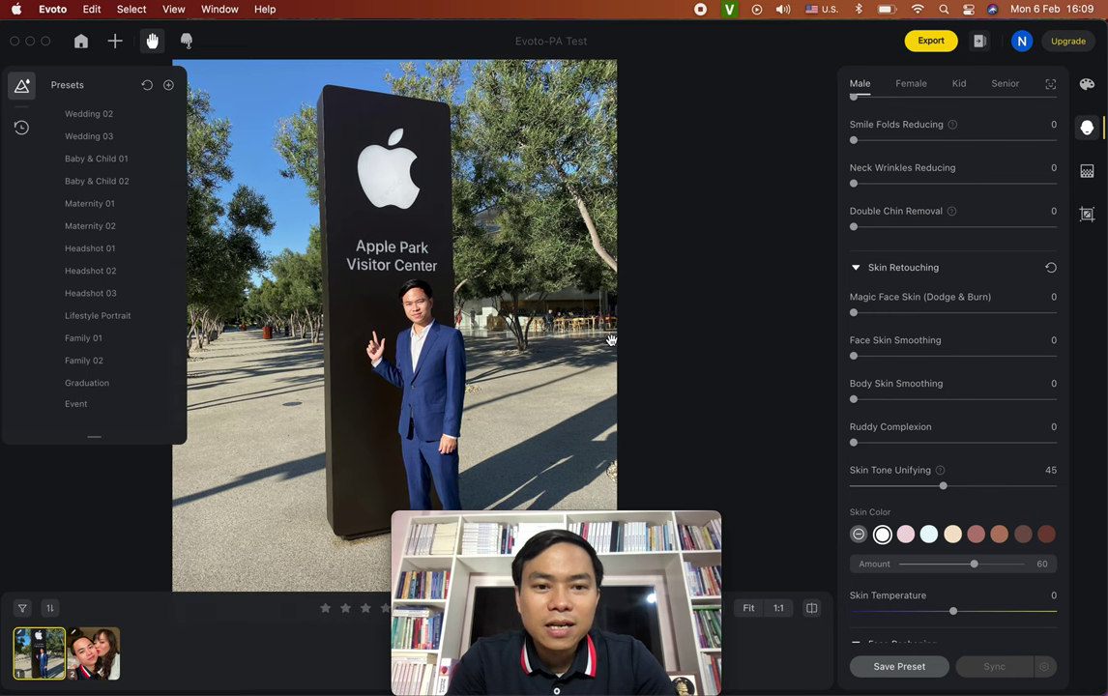
{"action": "scroll", "coordinate": [610, 339], "scroll_direction": "up", "scroll_amount": 2}
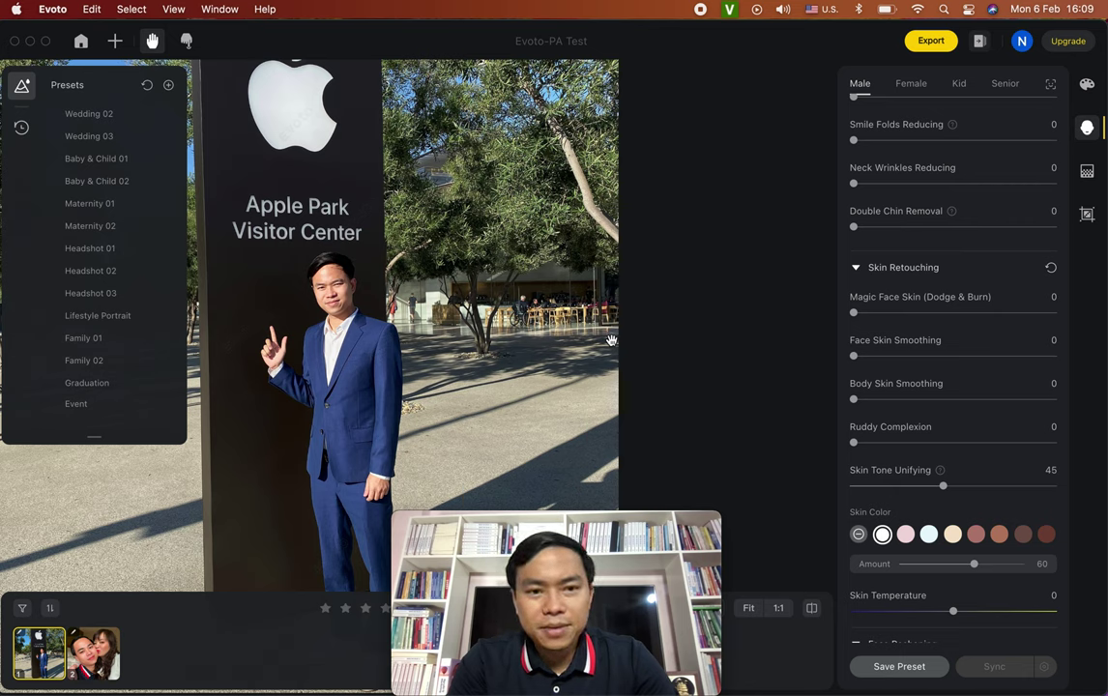
Set the man's Face Skin Smoothing to 34 and Neck Wrinkles Reducing to 21.
{"action": "left_click", "coordinate": [919, 356]}
{"action": "scroll", "coordinate": [926, 290], "scroll_direction": "up", "scroll_amount": 1}
{"action": "scroll", "coordinate": [923, 287], "scroll_direction": "up", "scroll_amount": 2}
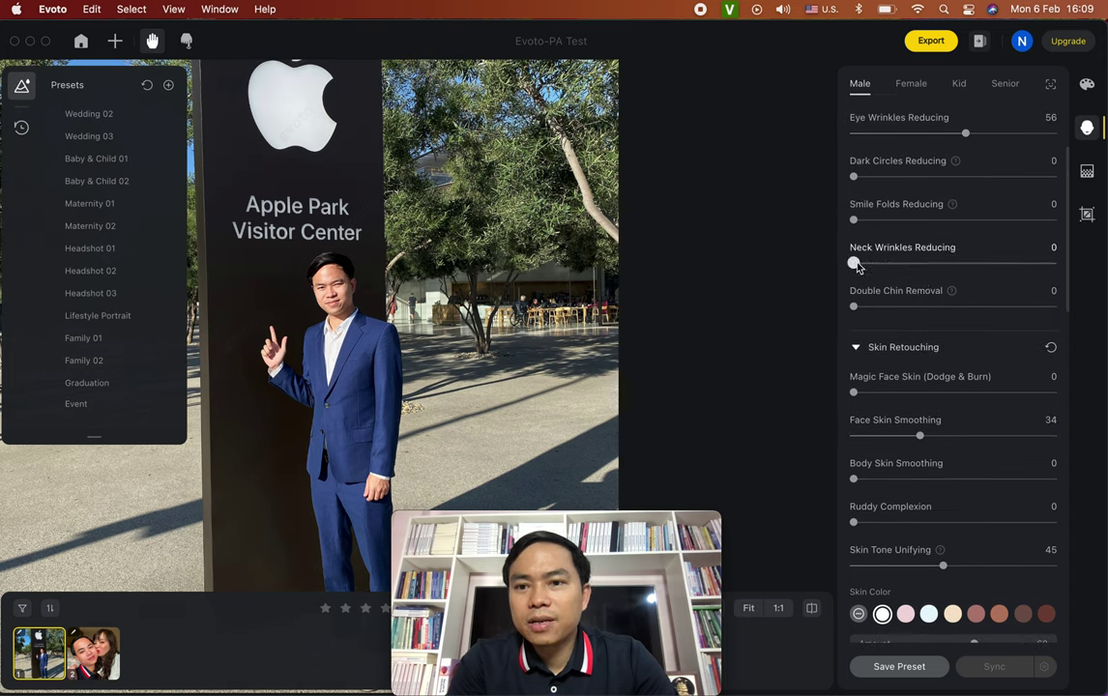
{"action": "left_click_drag", "start_coordinate": [857, 267], "coordinate": [892, 267]}
{"action": "scroll", "coordinate": [938, 292], "scroll_direction": "up", "scroll_amount": 2}
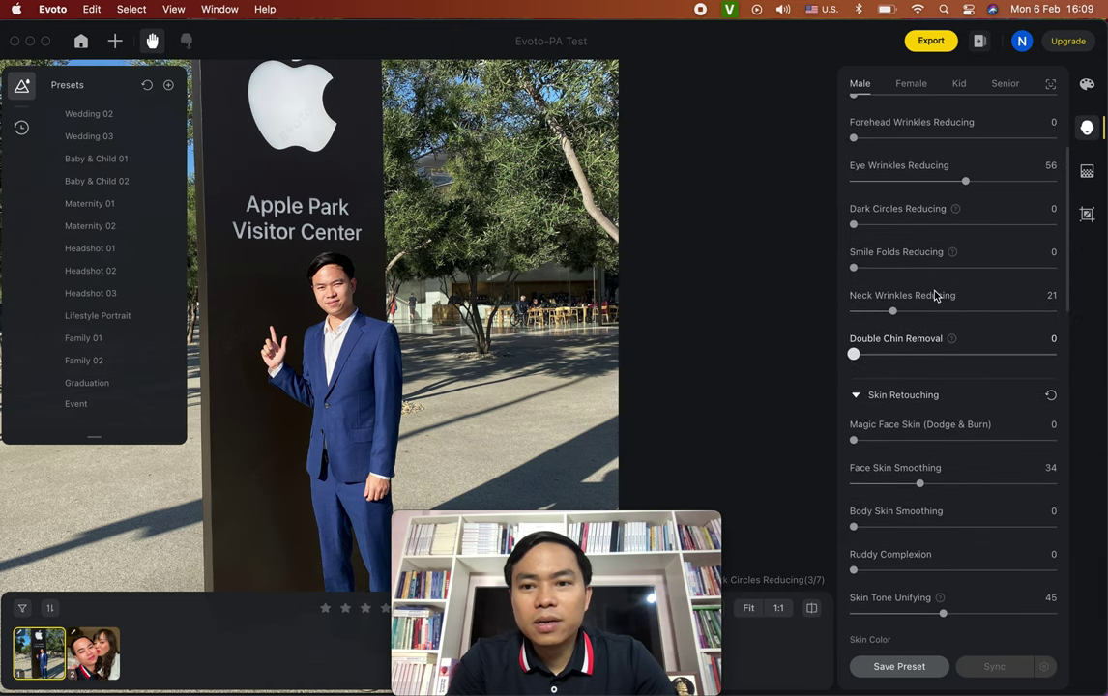
{"action": "scroll", "coordinate": [918, 290], "scroll_direction": "up", "scroll_amount": 5}
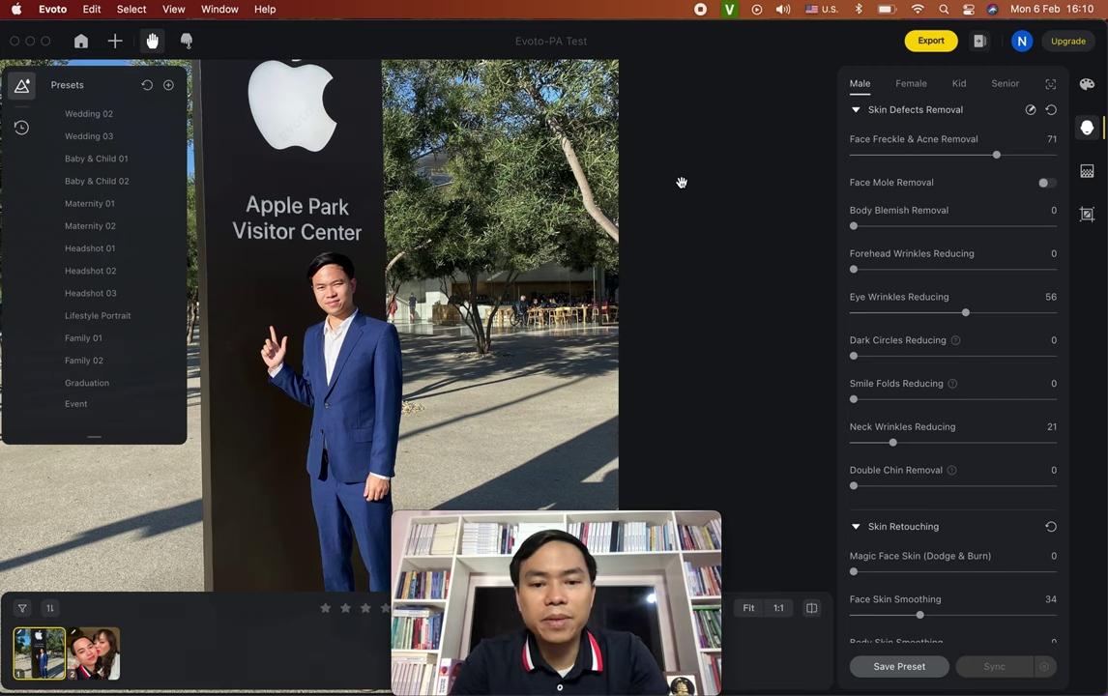
{"action": "key", "text": "super+Tab"}
{"action": "key", "text": "super+Tab"}
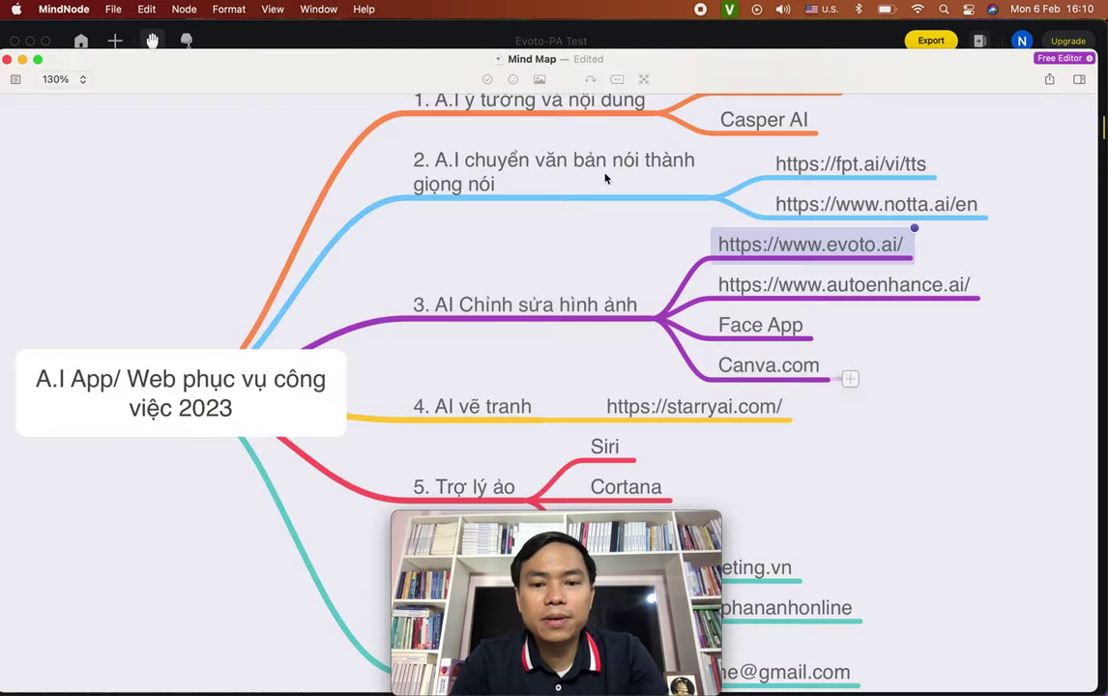
{"action": "left_click", "coordinate": [825, 290]}
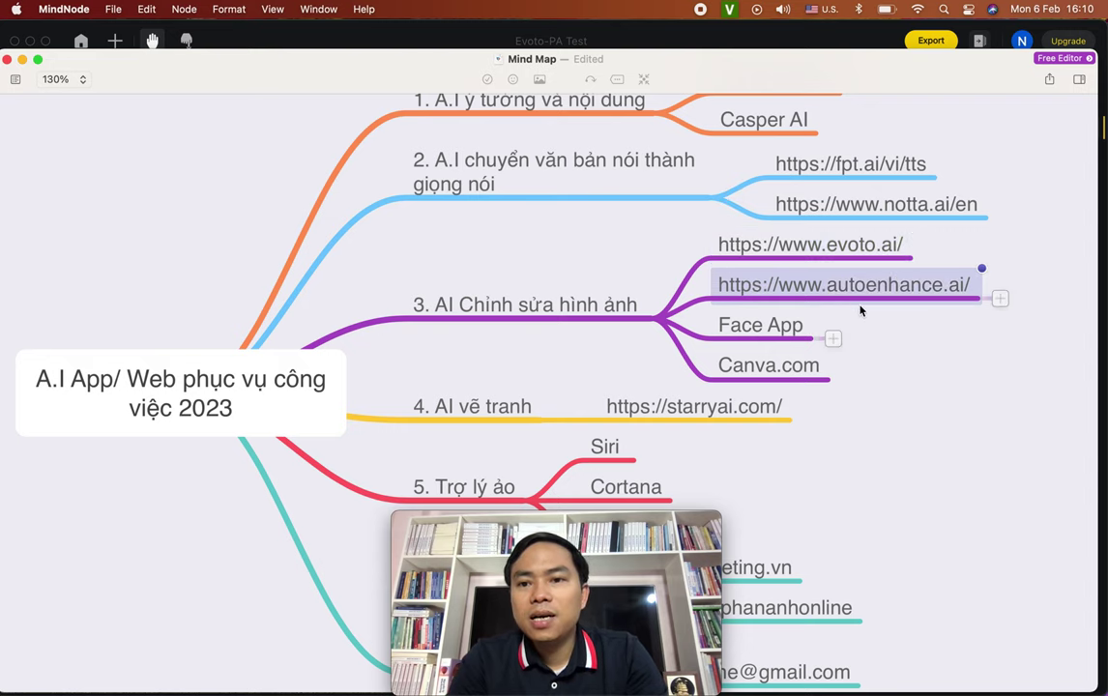
{"action": "key", "text": "super+Tab"}
{"action": "key", "text": "super+Tab"}
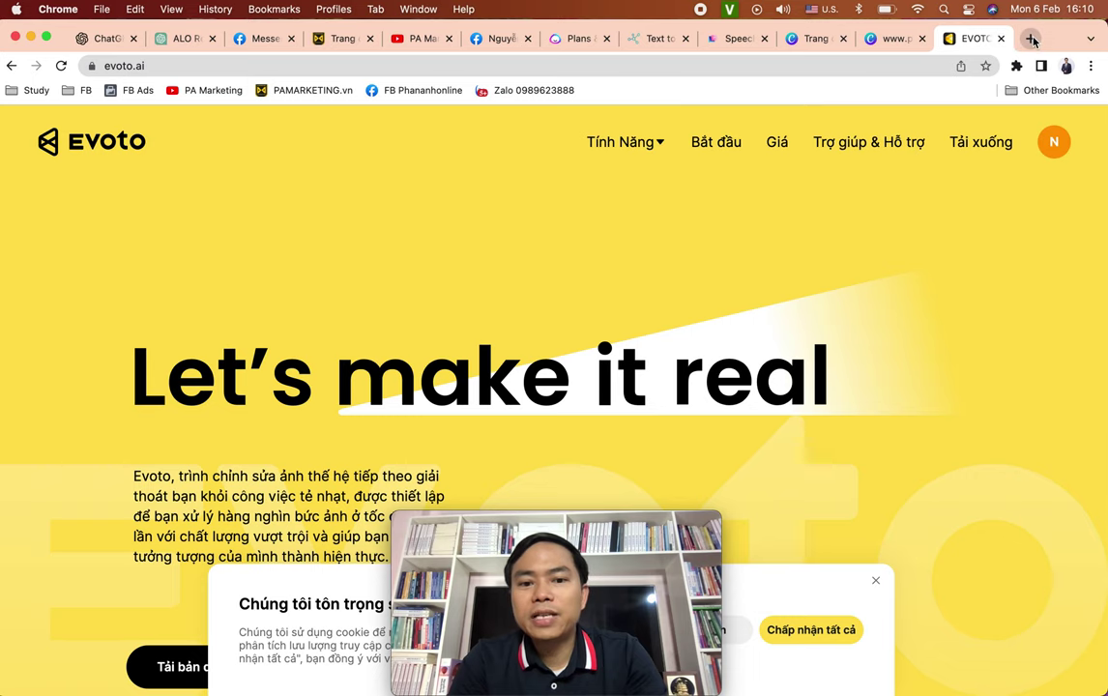
{"action": "left_click", "coordinate": [1030, 38]}
{"action": "type", "text": "https://www.autoenhance.ai/"}
{"action": "key", "text": "Return"}
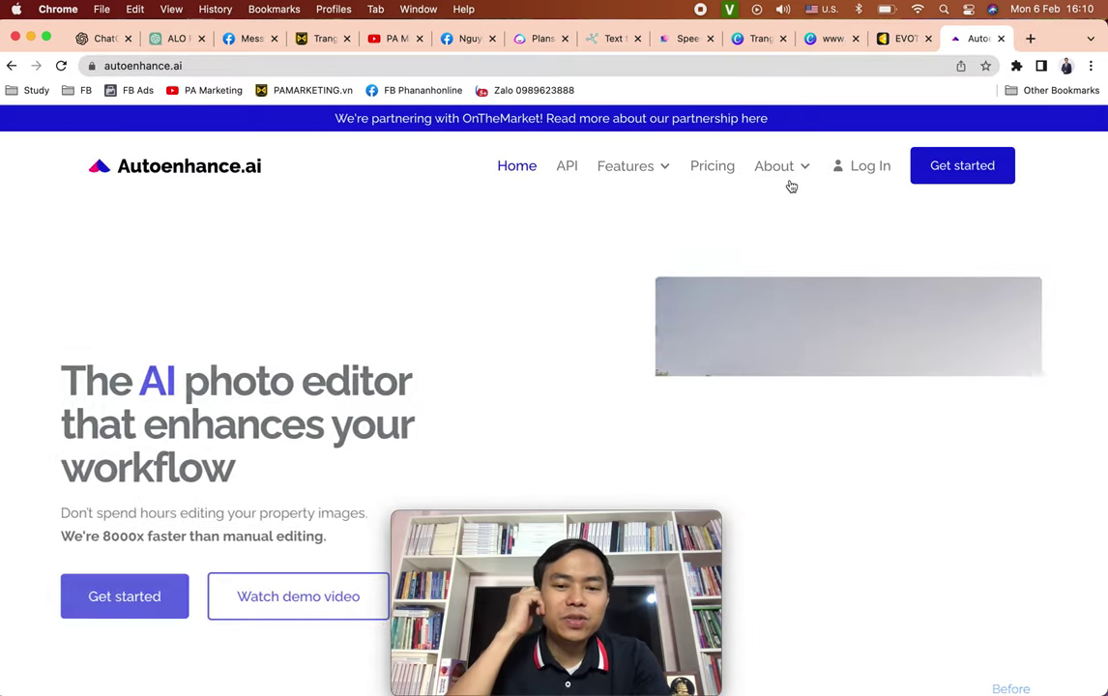
{"action": "scroll", "coordinate": [812, 416], "scroll_direction": "down", "scroll_amount": 5}
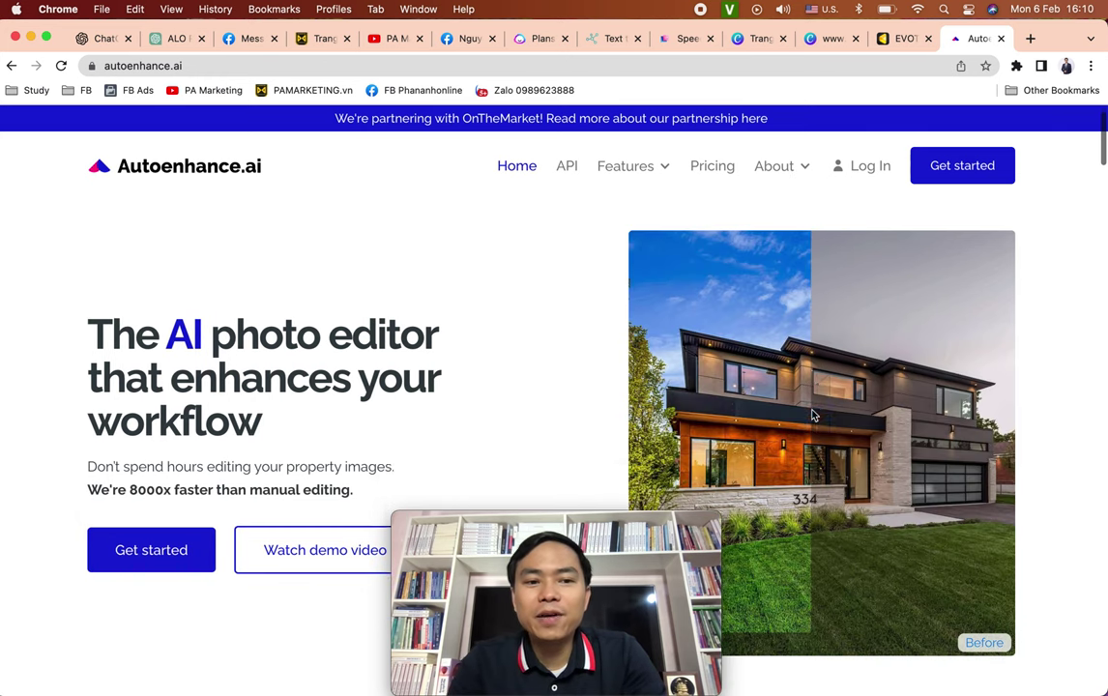
Examine the before/after house photo comparison and the partner section on the Autoenhance.ai home page.
{"action": "scroll", "coordinate": [813, 416], "scroll_direction": "up", "scroll_amount": 3}
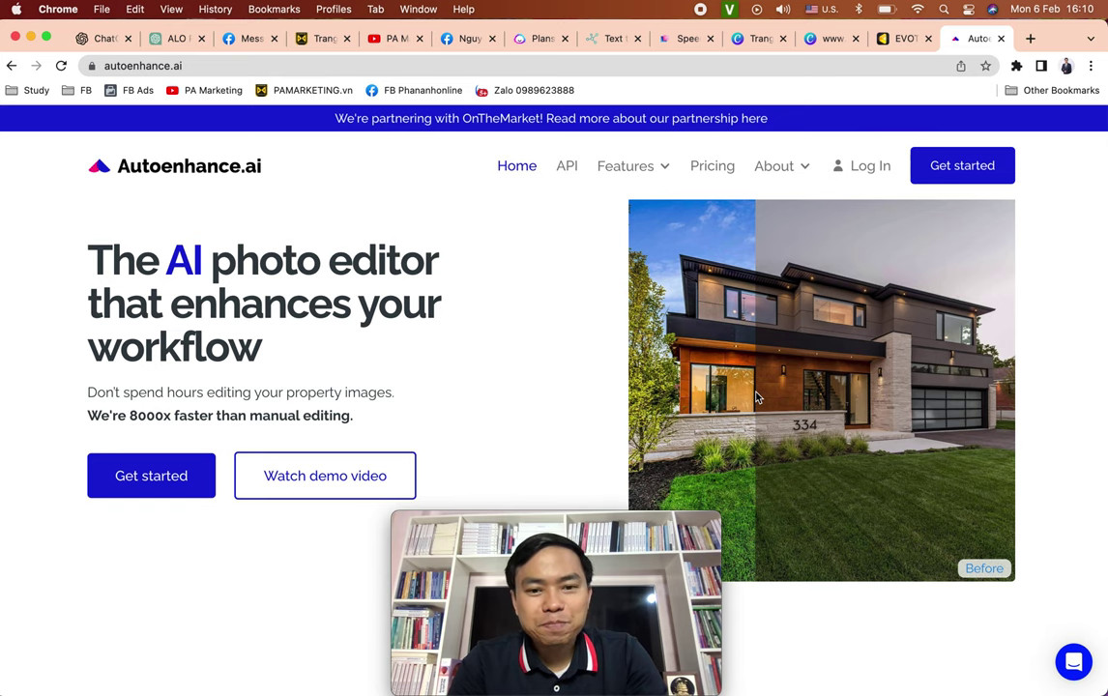
{"action": "scroll", "coordinate": [757, 396], "scroll_direction": "down", "scroll_amount": 6}
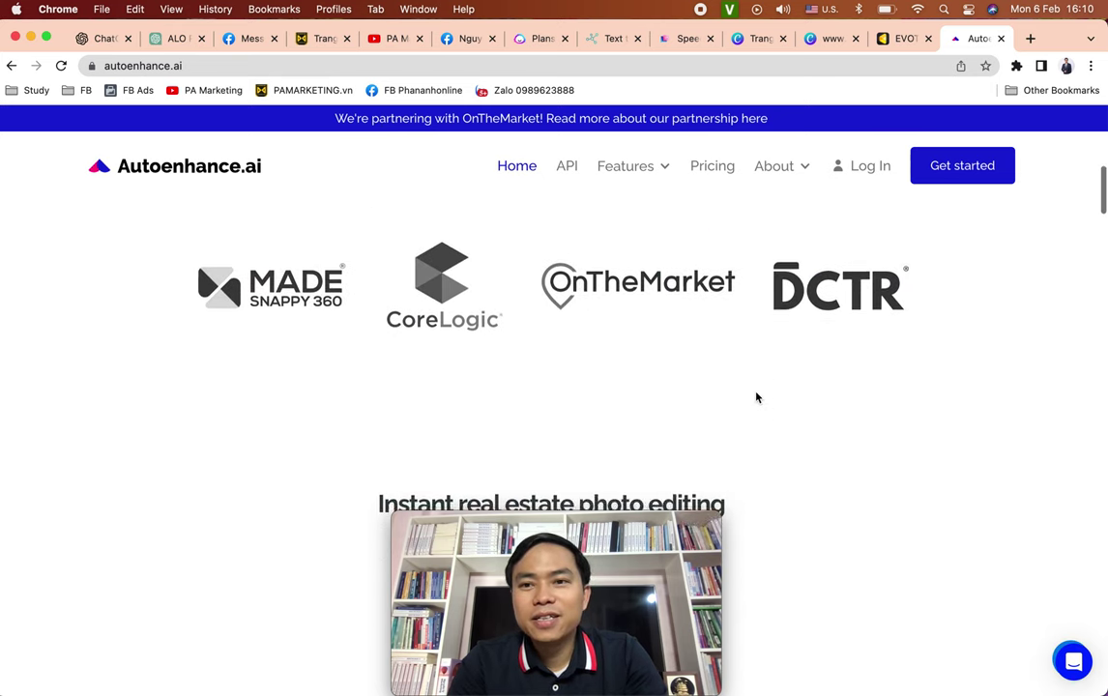
{"action": "scroll", "coordinate": [757, 397], "scroll_direction": "up", "scroll_amount": 5}
{"action": "scroll", "coordinate": [757, 397], "scroll_direction": "up", "scroll_amount": 2}
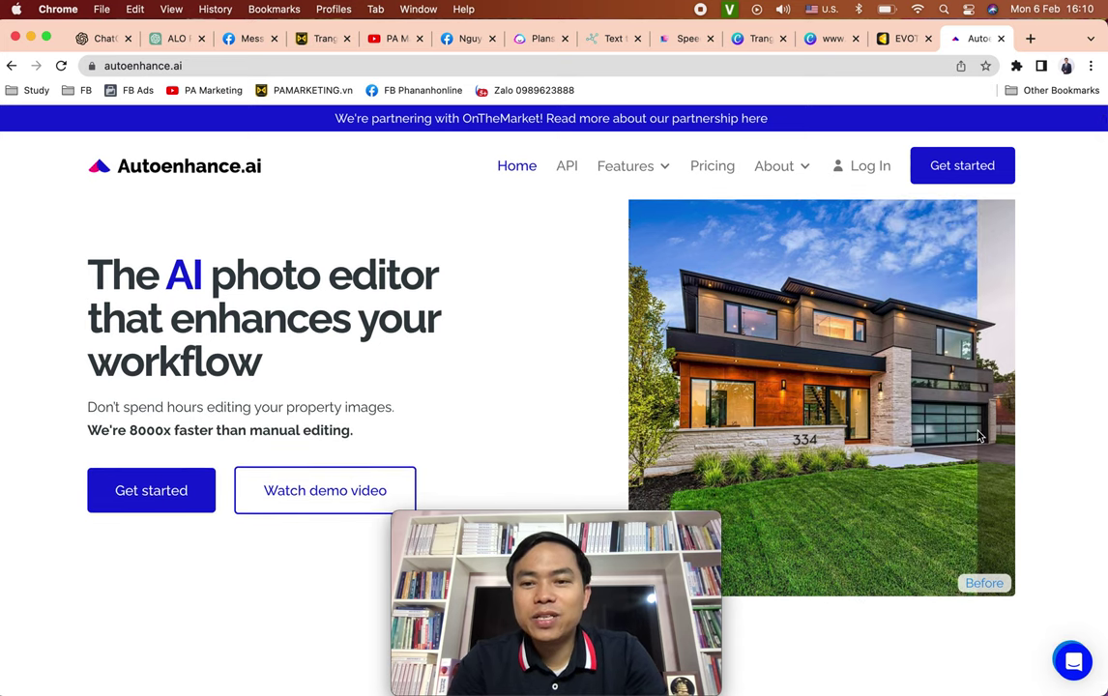
{"action": "scroll", "coordinate": [852, 335], "scroll_direction": "down", "scroll_amount": 10}
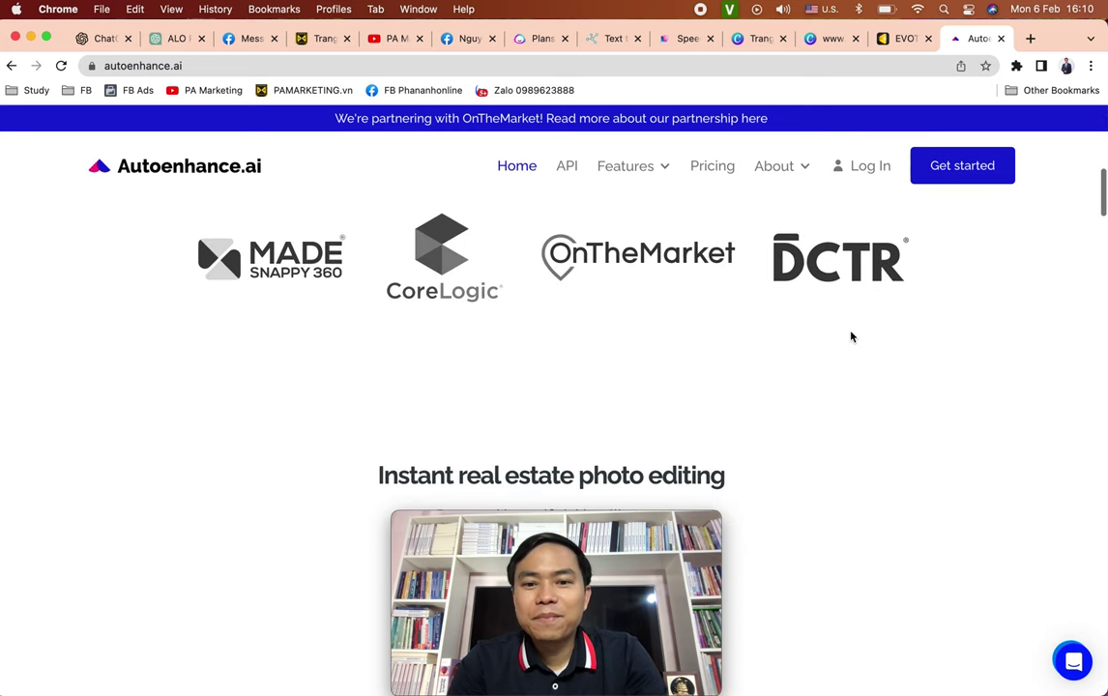
{"action": "scroll", "coordinate": [849, 319], "scroll_direction": "up", "scroll_amount": 8}
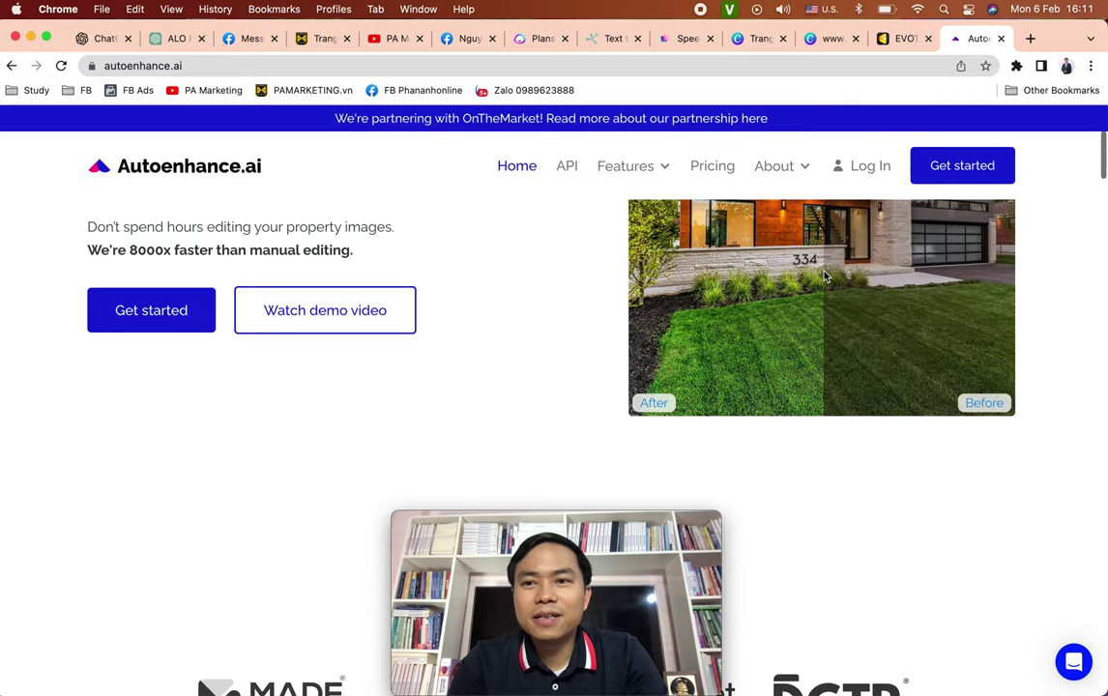
Log in to the Autoenhance.ai web app, open its upload page, and review the enhancement preferences.
{"action": "left_click", "coordinate": [867, 168]}
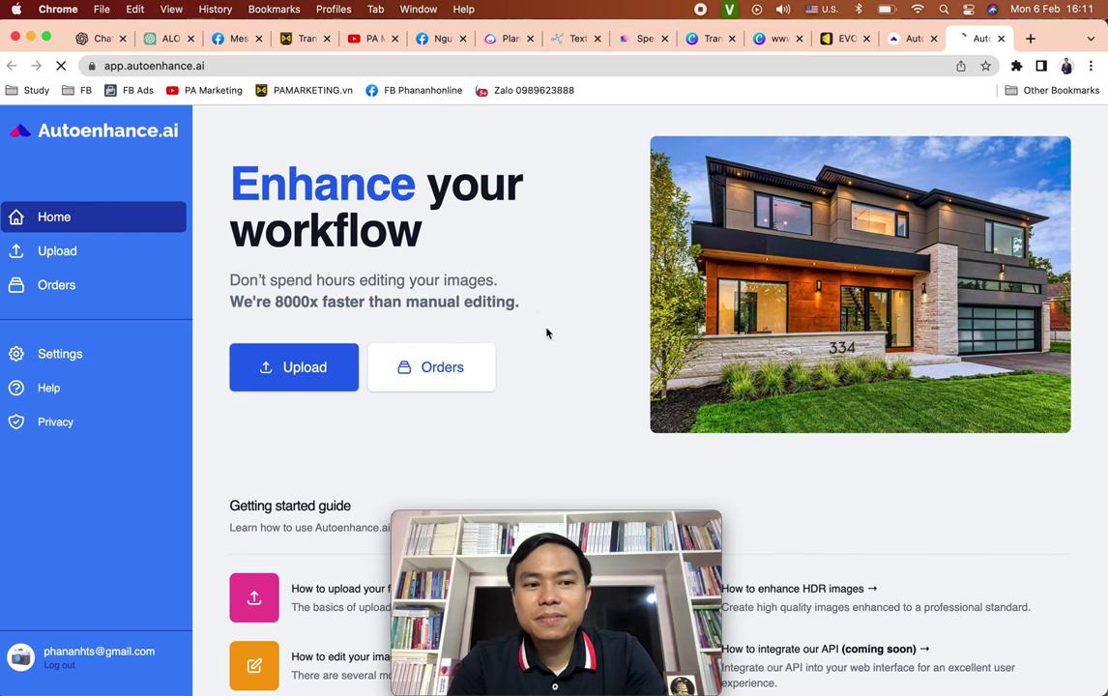
{"action": "scroll", "coordinate": [590, 332], "scroll_direction": "down", "scroll_amount": 3}
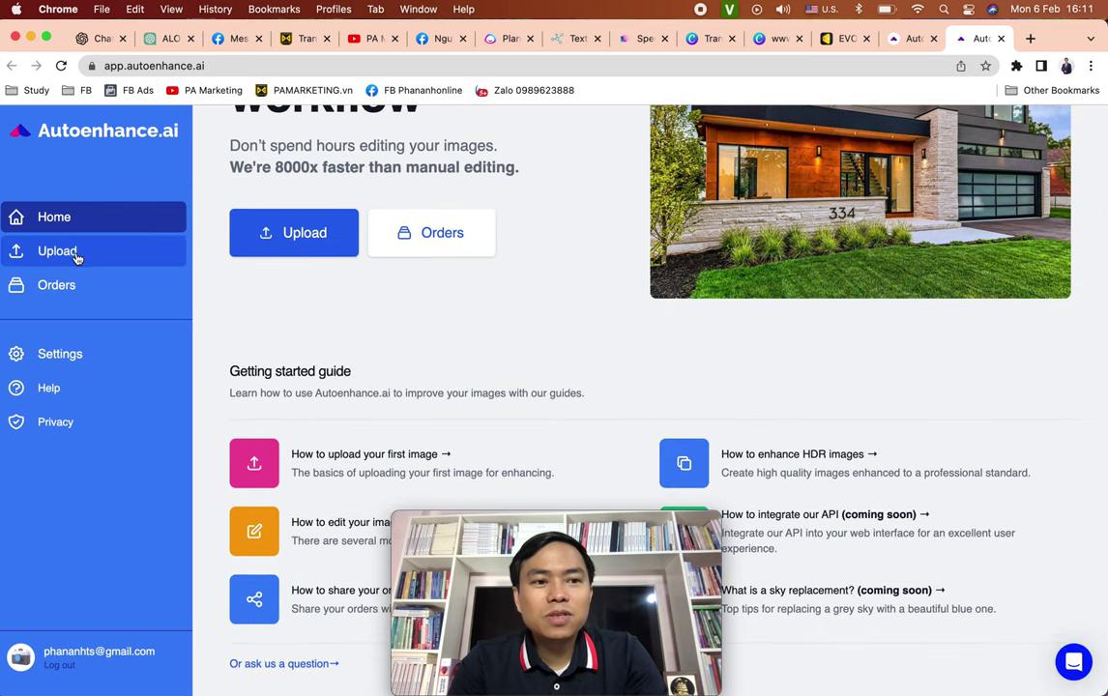
{"action": "left_click", "coordinate": [58, 251]}
{"action": "scroll", "coordinate": [683, 324], "scroll_direction": "down", "scroll_amount": 5}
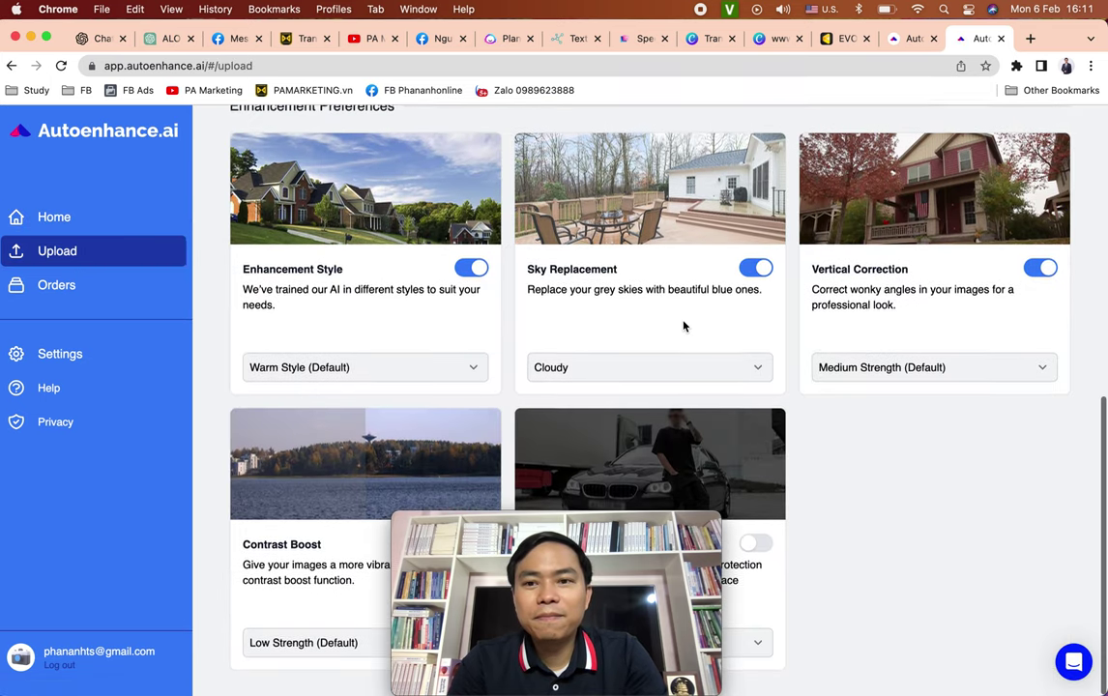
{"action": "scroll", "coordinate": [682, 326], "scroll_direction": "up", "scroll_amount": 6}
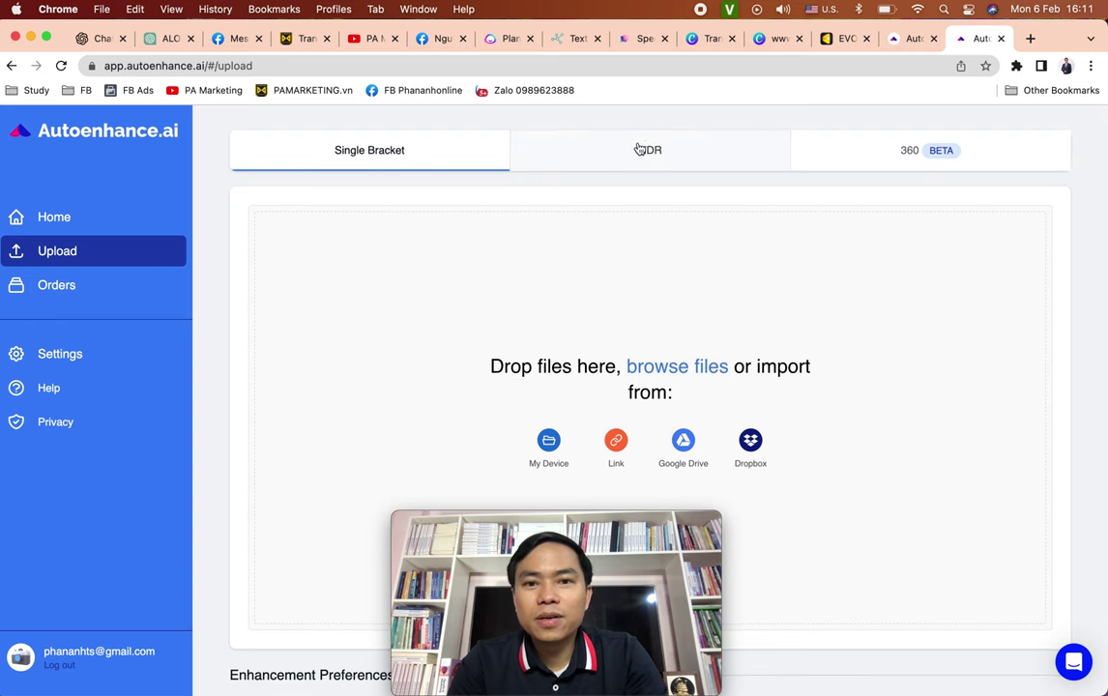
Return to the app's home page and reopen the upload page from there.
{"action": "left_click", "coordinate": [110, 366]}
{"action": "left_click", "coordinate": [59, 220]}
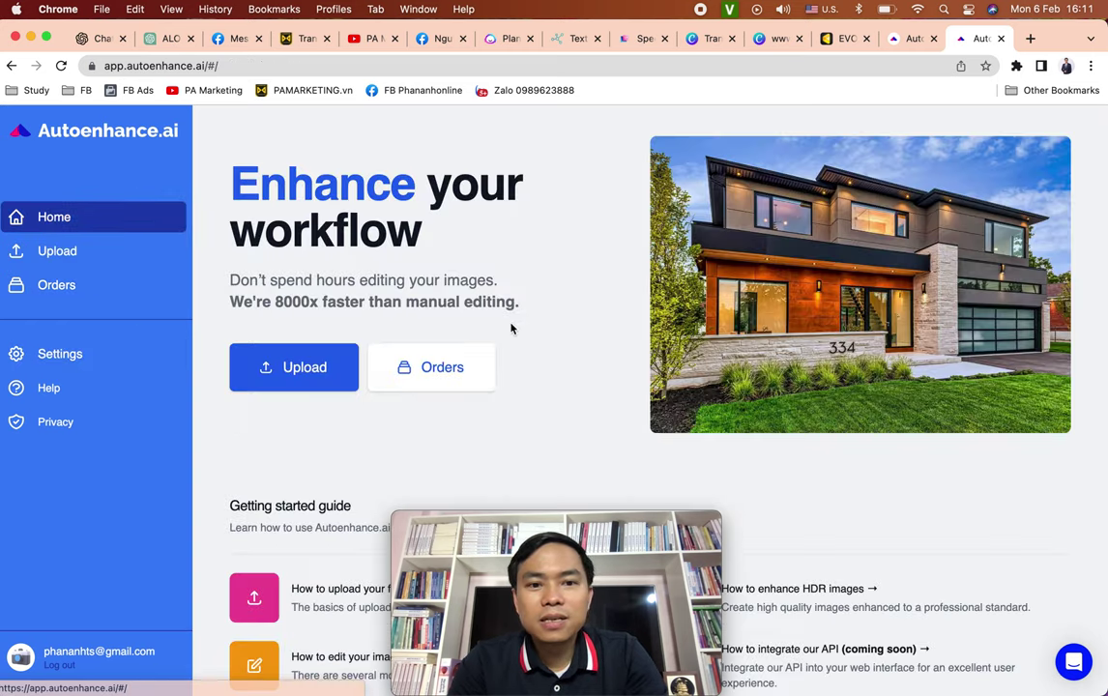
{"action": "scroll", "coordinate": [527, 339], "scroll_direction": "down", "scroll_amount": 3}
{"action": "left_click", "coordinate": [243, 217]}
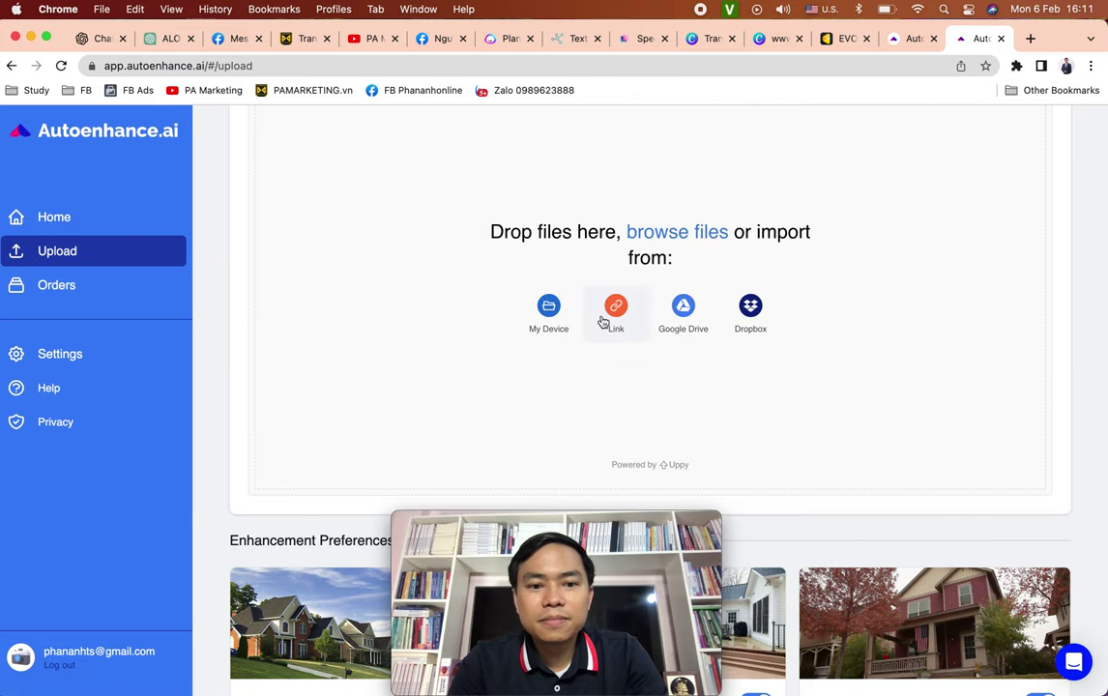
Choose IMG_0599.jpeg from the PA1 folder on the device as a single-bracket image and upload it for enhancement.
{"action": "scroll", "coordinate": [687, 348], "scroll_direction": "up", "scroll_amount": 1}
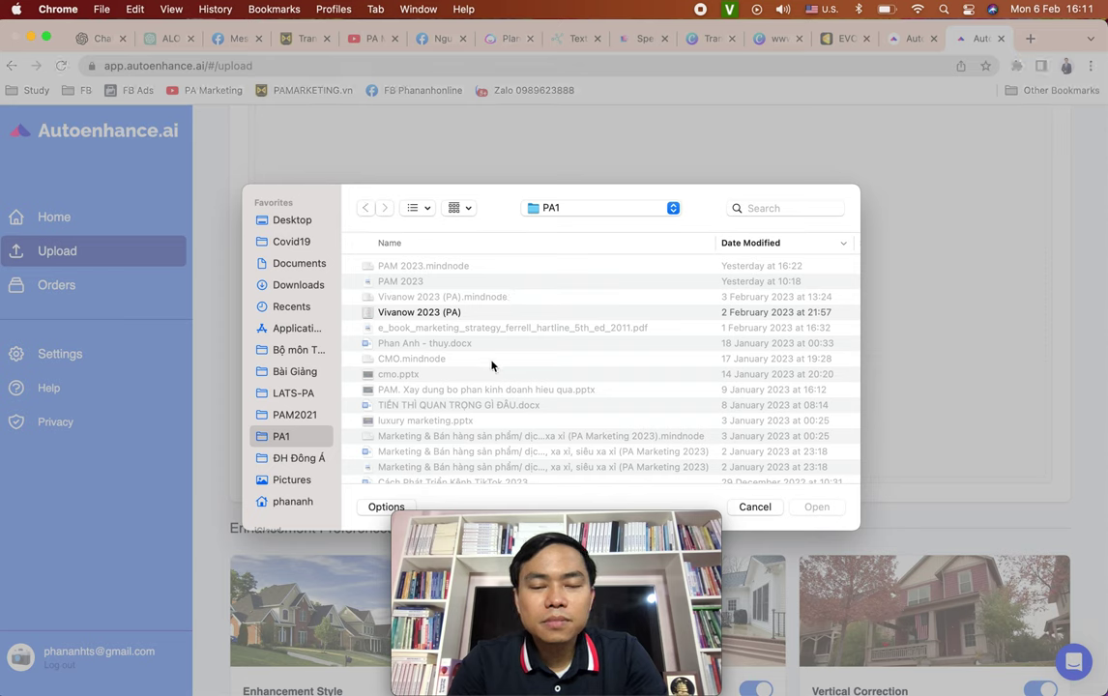
{"action": "scroll", "coordinate": [424, 410], "scroll_direction": "down", "scroll_amount": 20}
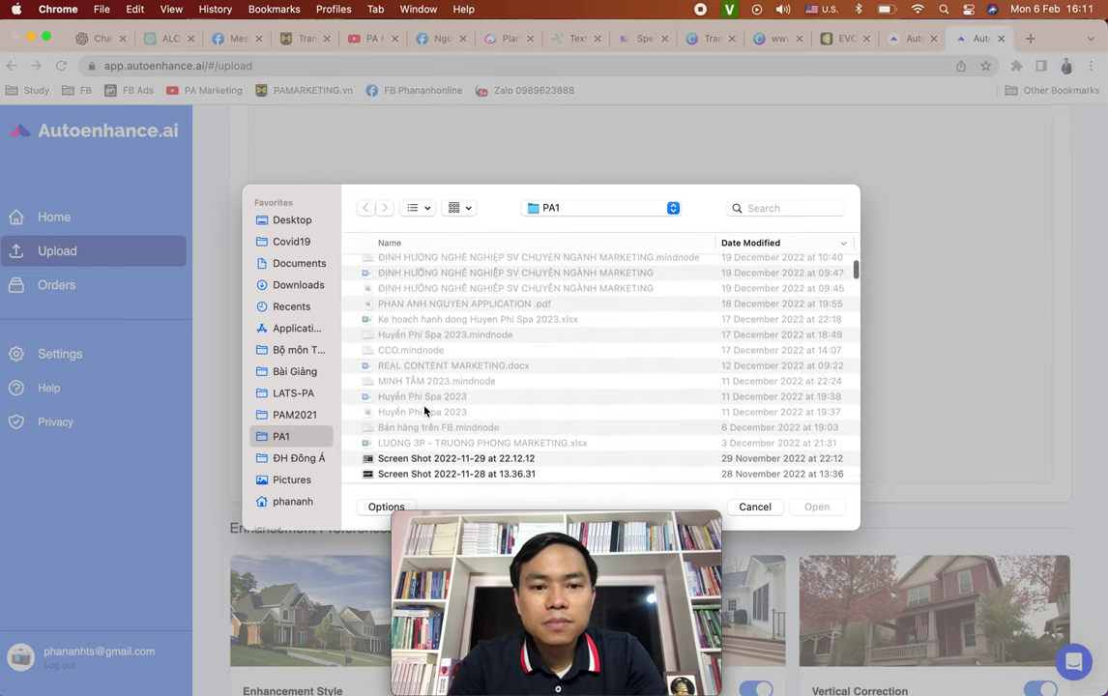
{"action": "scroll", "coordinate": [423, 410], "scroll_direction": "down", "scroll_amount": 20}
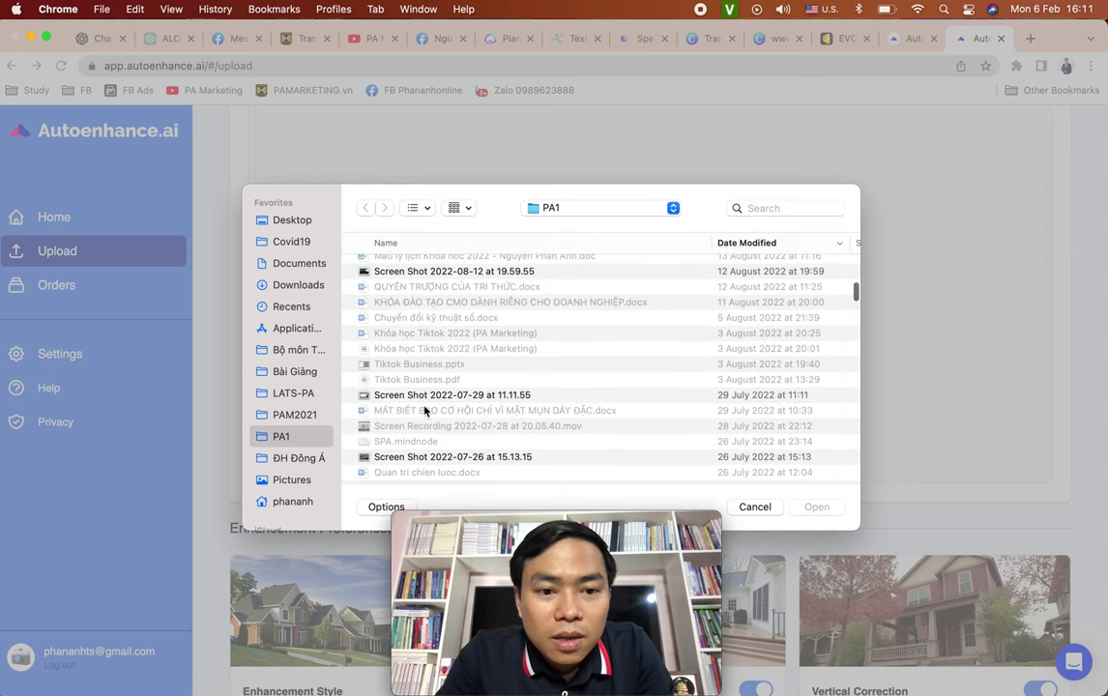
{"action": "scroll", "coordinate": [424, 410], "scroll_direction": "down", "scroll_amount": 15}
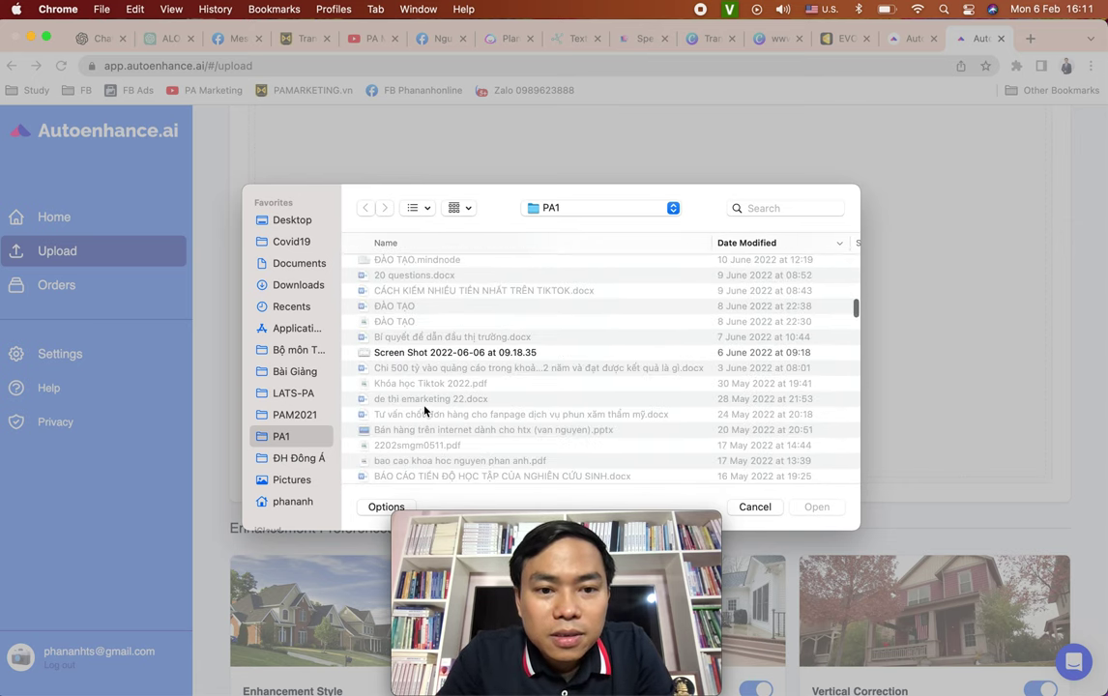
{"action": "scroll", "coordinate": [423, 410], "scroll_direction": "down", "scroll_amount": 8}
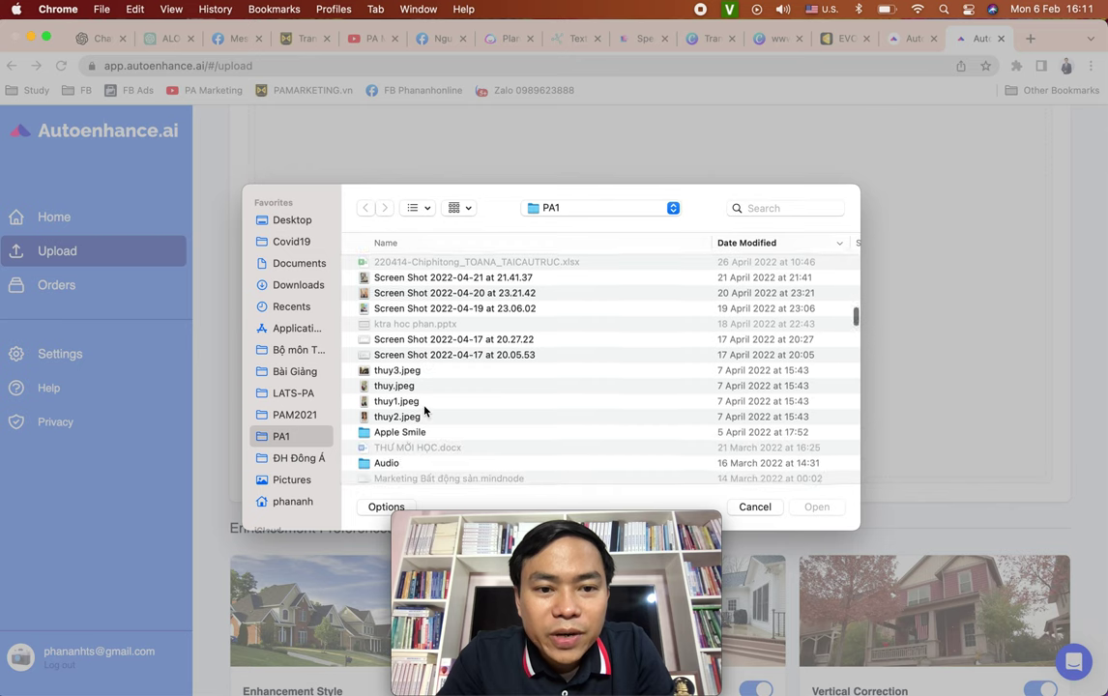
{"action": "scroll", "coordinate": [424, 410], "scroll_direction": "down", "scroll_amount": 20}
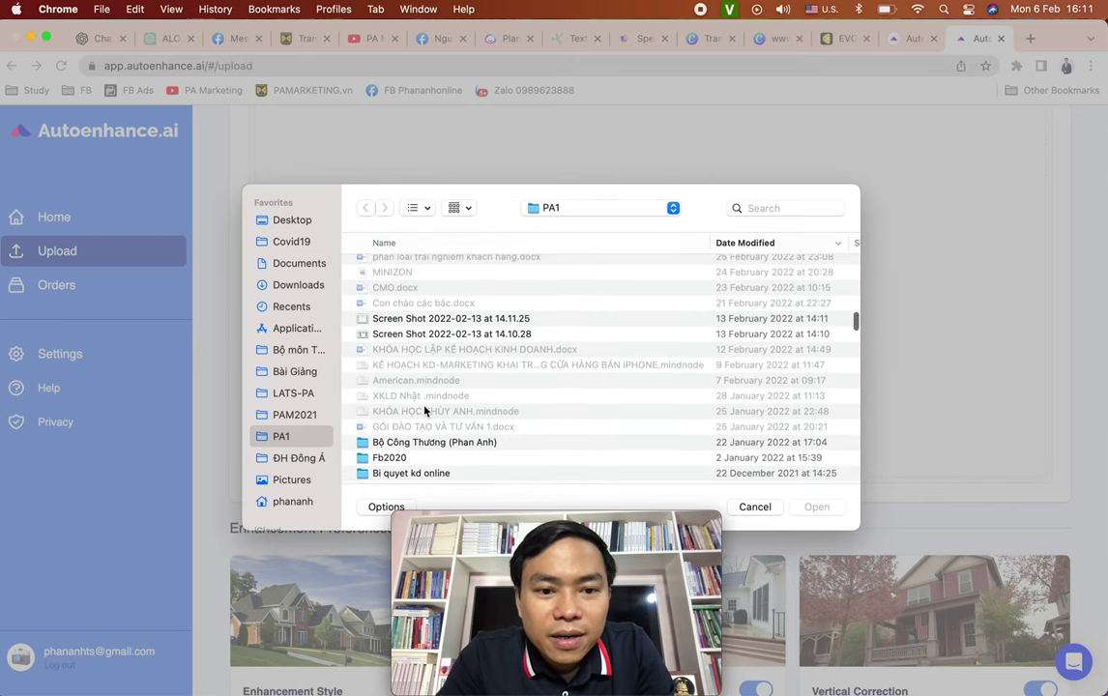
{"action": "scroll", "coordinate": [423, 410], "scroll_direction": "down", "scroll_amount": 20}
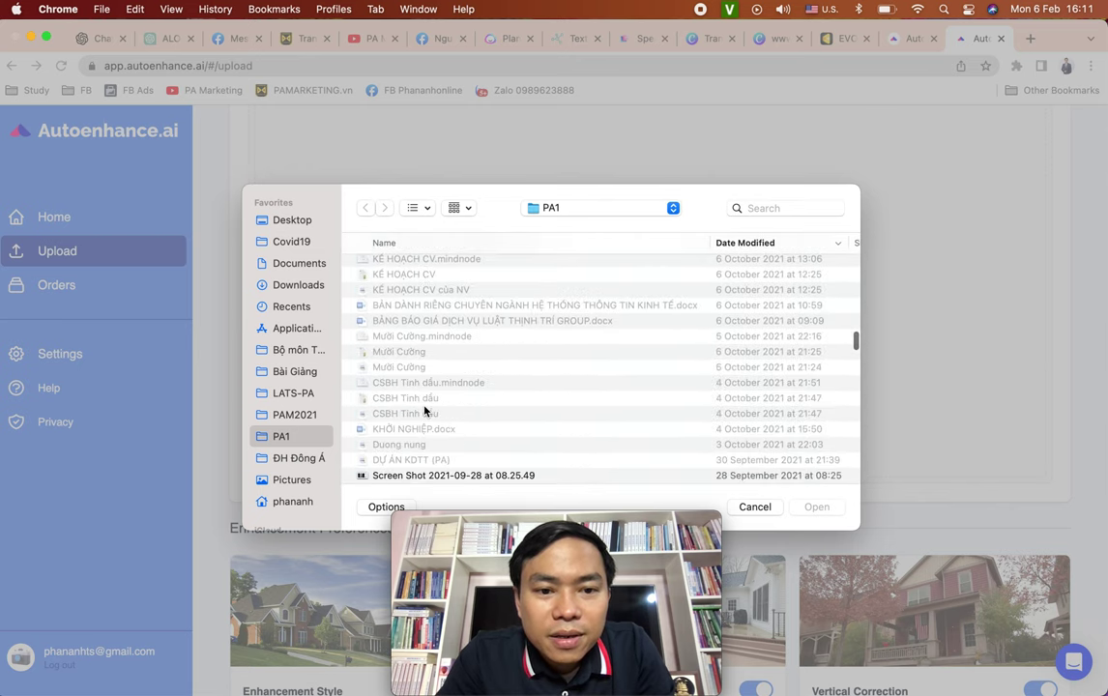
{"action": "scroll", "coordinate": [424, 410], "scroll_direction": "down", "scroll_amount": 15}
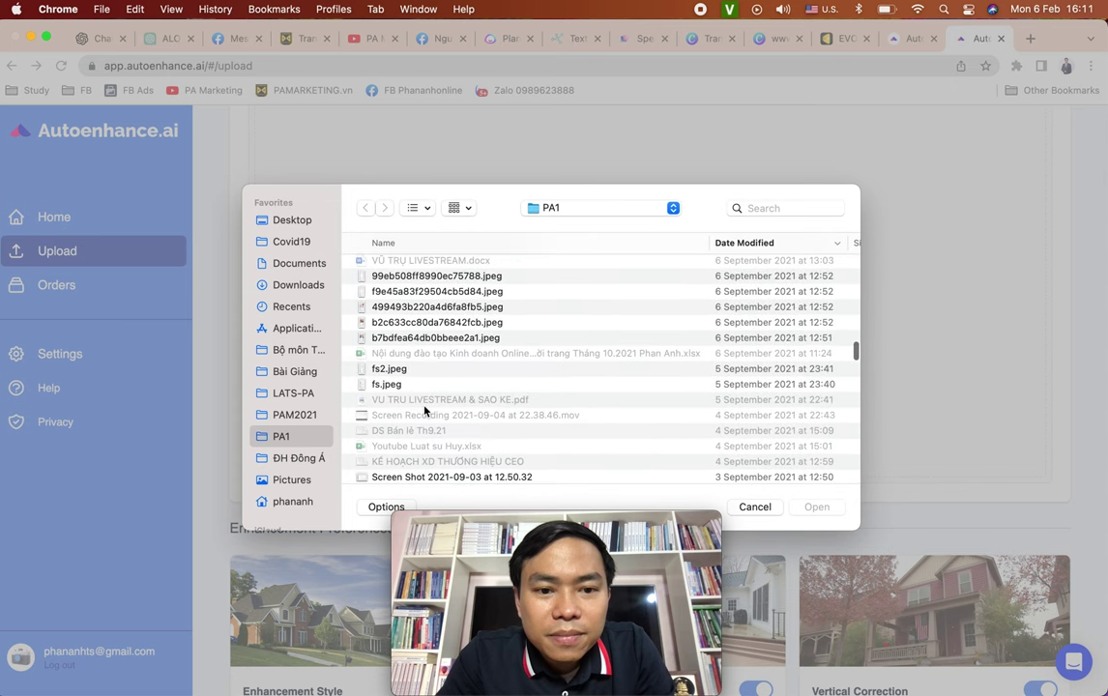
{"action": "scroll", "coordinate": [423, 410], "scroll_direction": "down", "scroll_amount": 20}
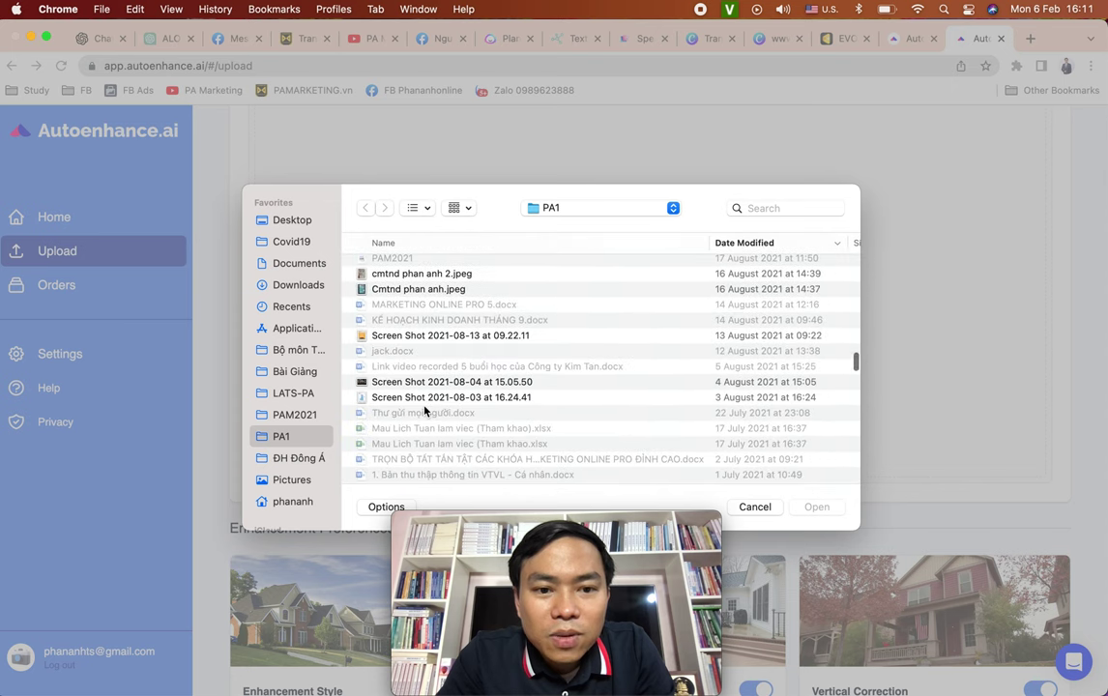
{"action": "scroll", "coordinate": [424, 410], "scroll_direction": "down", "scroll_amount": 10}
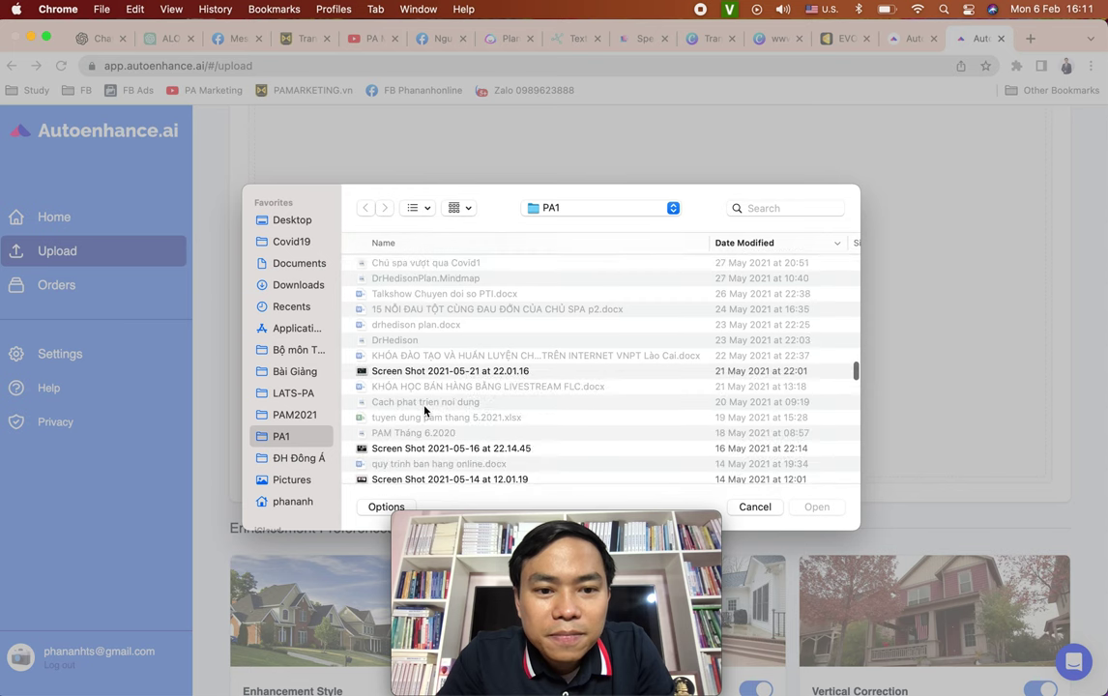
{"action": "scroll", "coordinate": [424, 410], "scroll_direction": "down", "scroll_amount": 8}
{"action": "scroll", "coordinate": [424, 410], "scroll_direction": "down", "scroll_amount": 6}
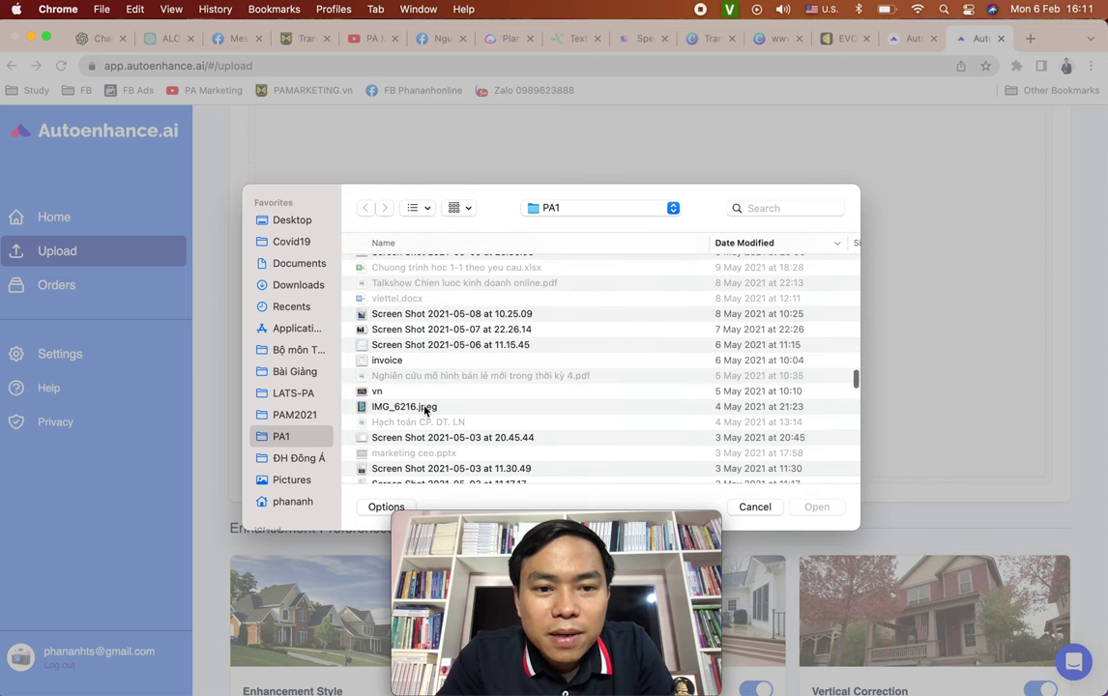
{"action": "scroll", "coordinate": [423, 410], "scroll_direction": "down", "scroll_amount": 7}
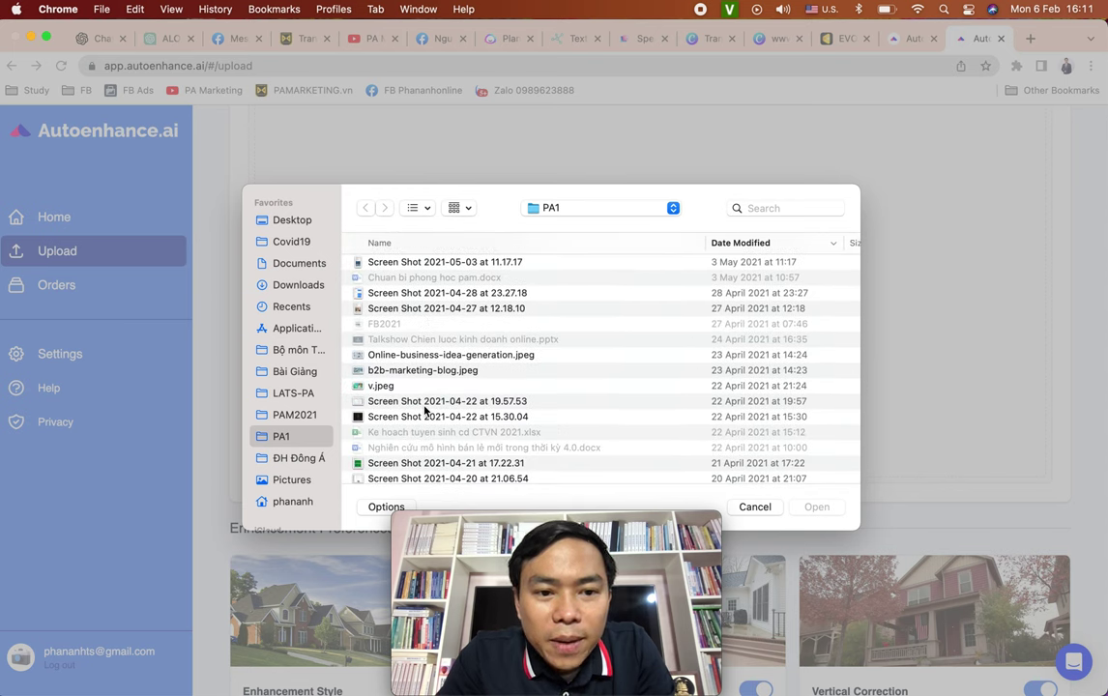
{"action": "scroll", "coordinate": [423, 410], "scroll_direction": "down", "scroll_amount": 9}
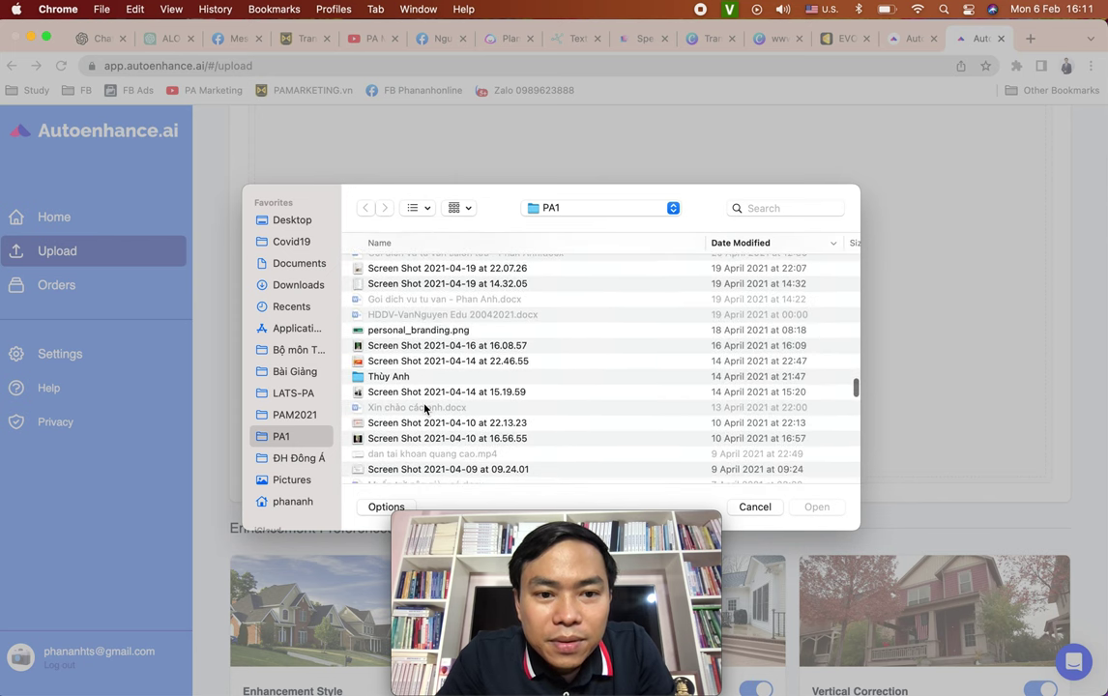
{"action": "scroll", "coordinate": [423, 410], "scroll_direction": "down", "scroll_amount": 6}
{"action": "scroll", "coordinate": [423, 410], "scroll_direction": "down", "scroll_amount": 8}
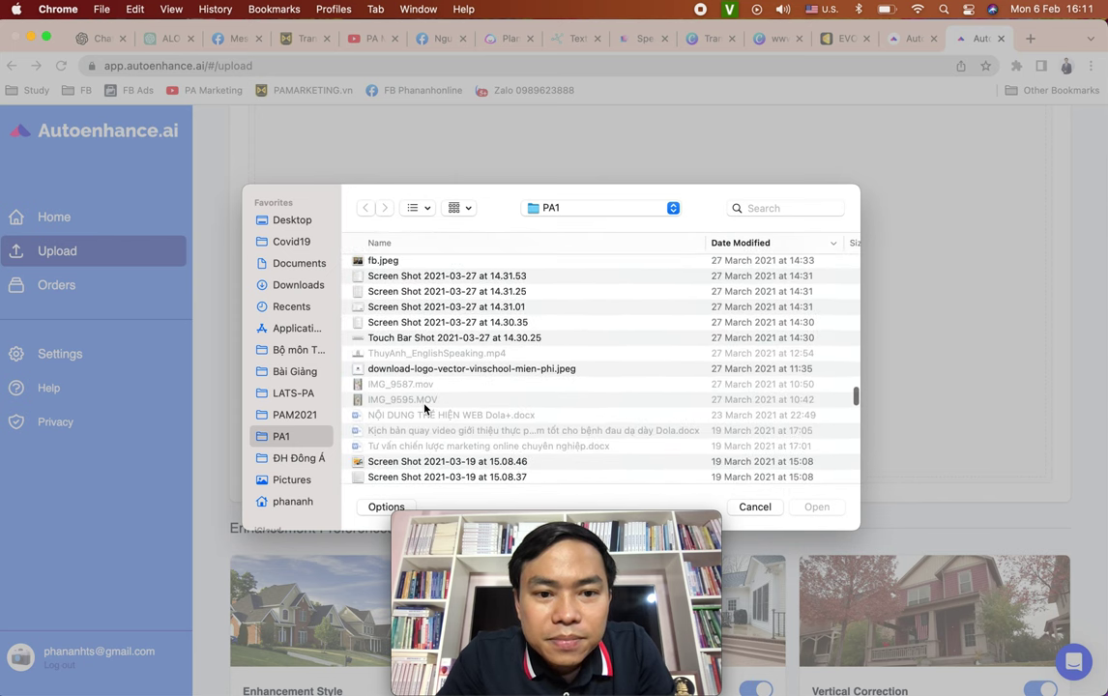
{"action": "scroll", "coordinate": [424, 410], "scroll_direction": "down", "scroll_amount": 12}
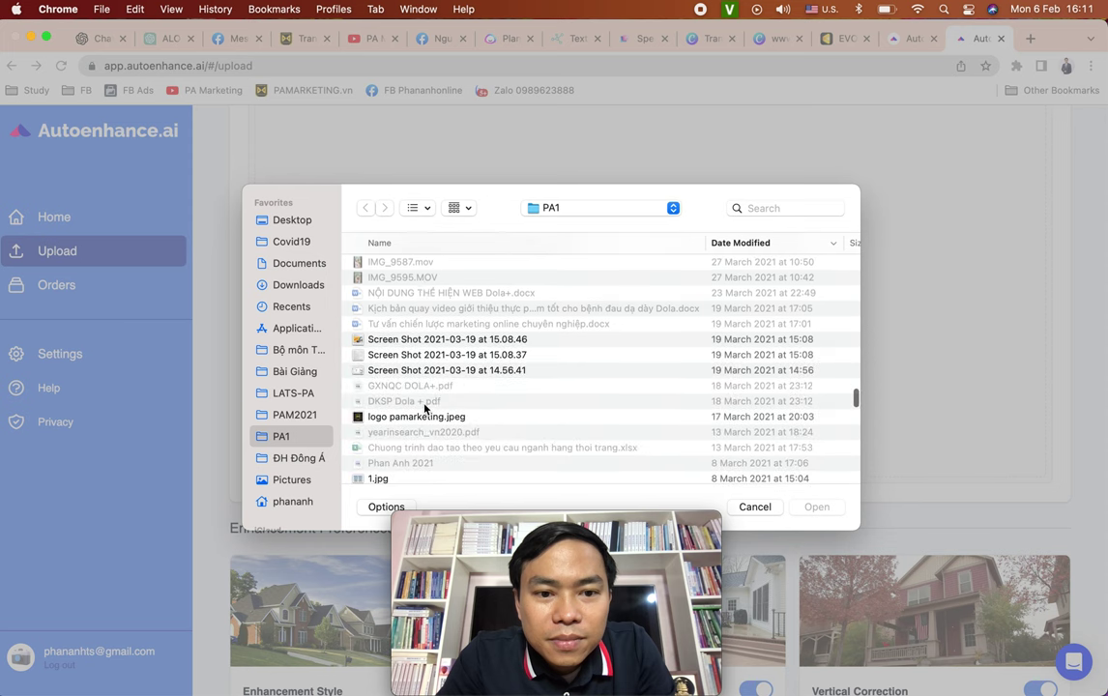
{"action": "scroll", "coordinate": [424, 410], "scroll_direction": "down", "scroll_amount": 8}
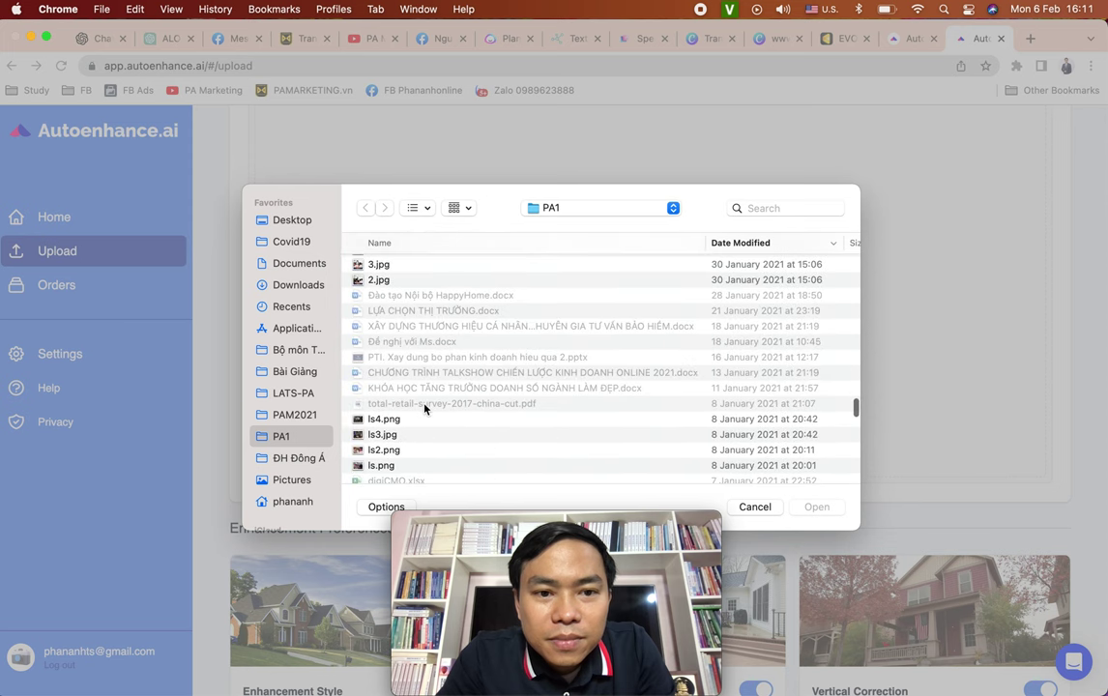
{"action": "scroll", "coordinate": [424, 410], "scroll_direction": "down", "scroll_amount": 10}
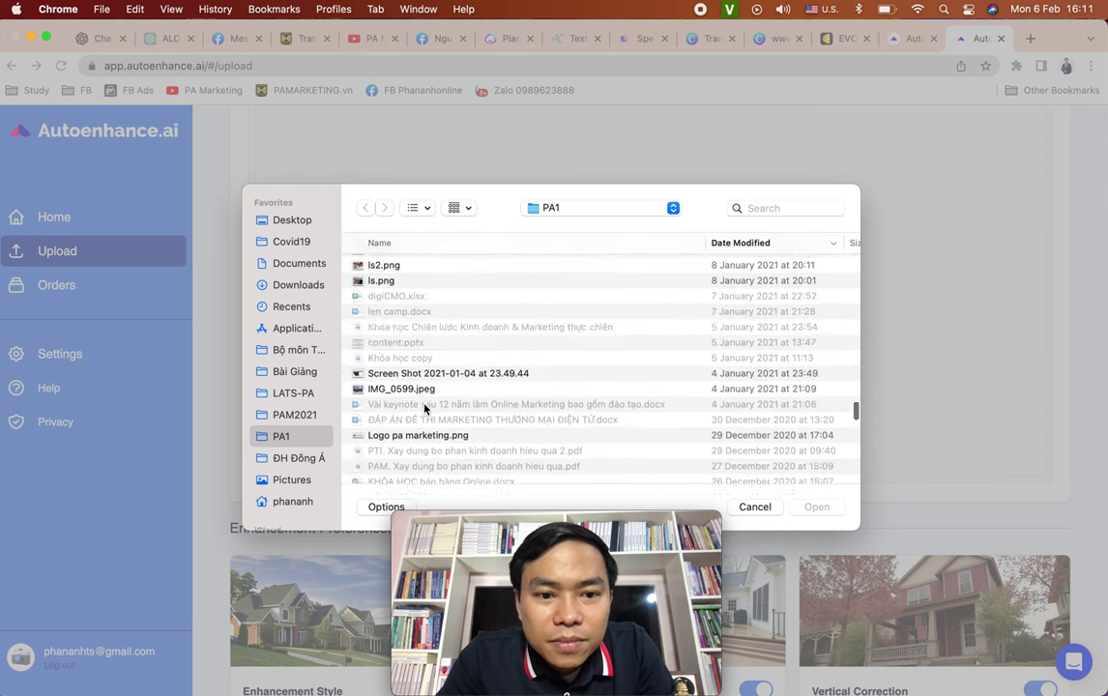
{"action": "scroll", "coordinate": [424, 410], "scroll_direction": "up", "scroll_amount": 2}
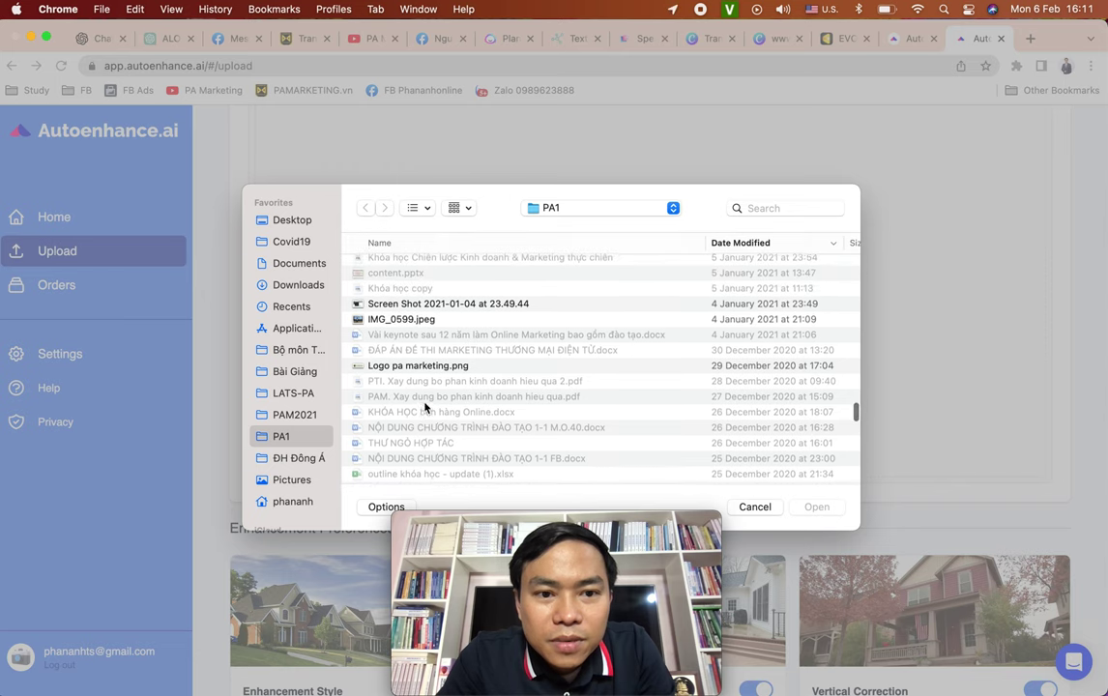
{"action": "left_click", "coordinate": [419, 322]}
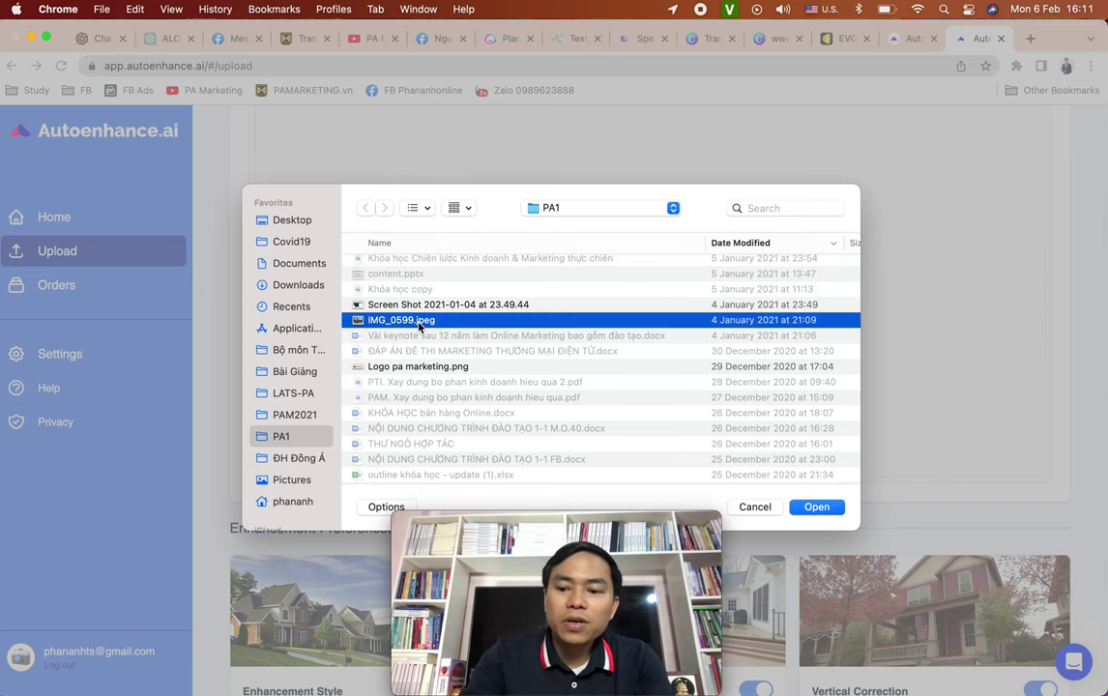
{"action": "double_click", "coordinate": [419, 322]}
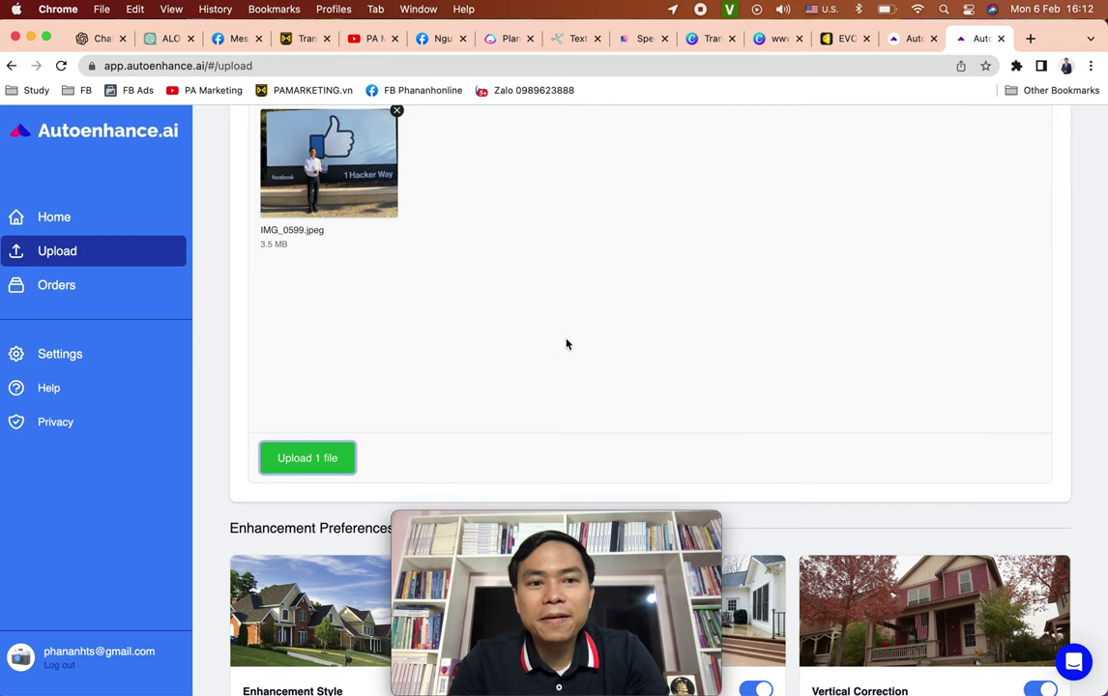
{"action": "scroll", "coordinate": [522, 368], "scroll_direction": "up", "scroll_amount": 3}
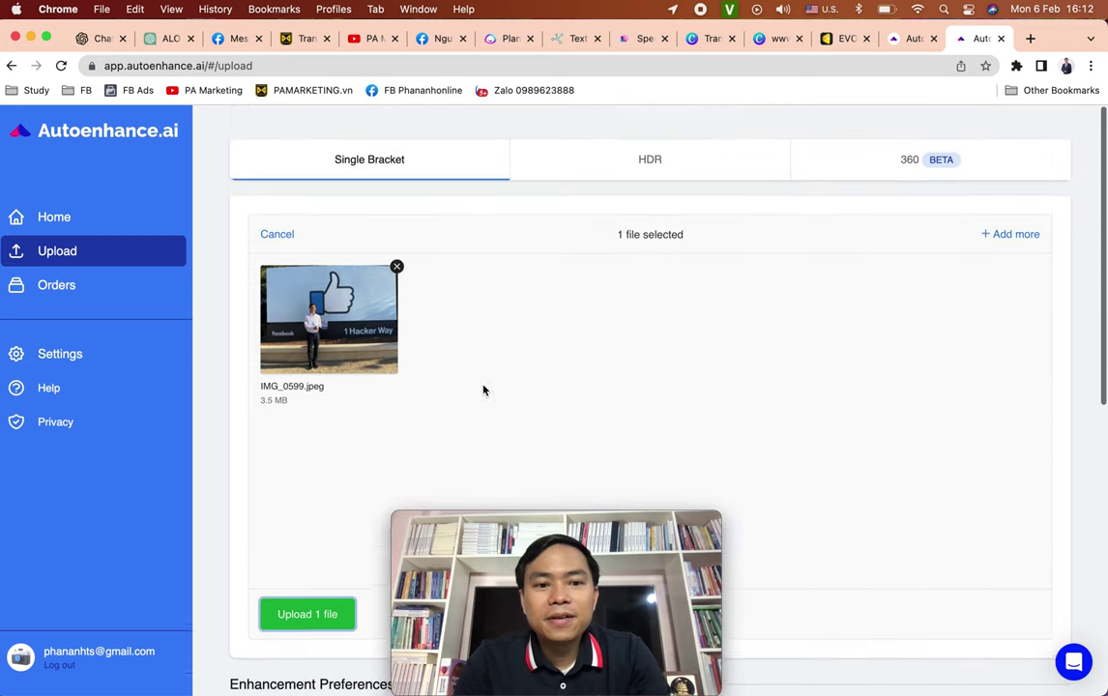
{"action": "left_click", "coordinate": [307, 605]}
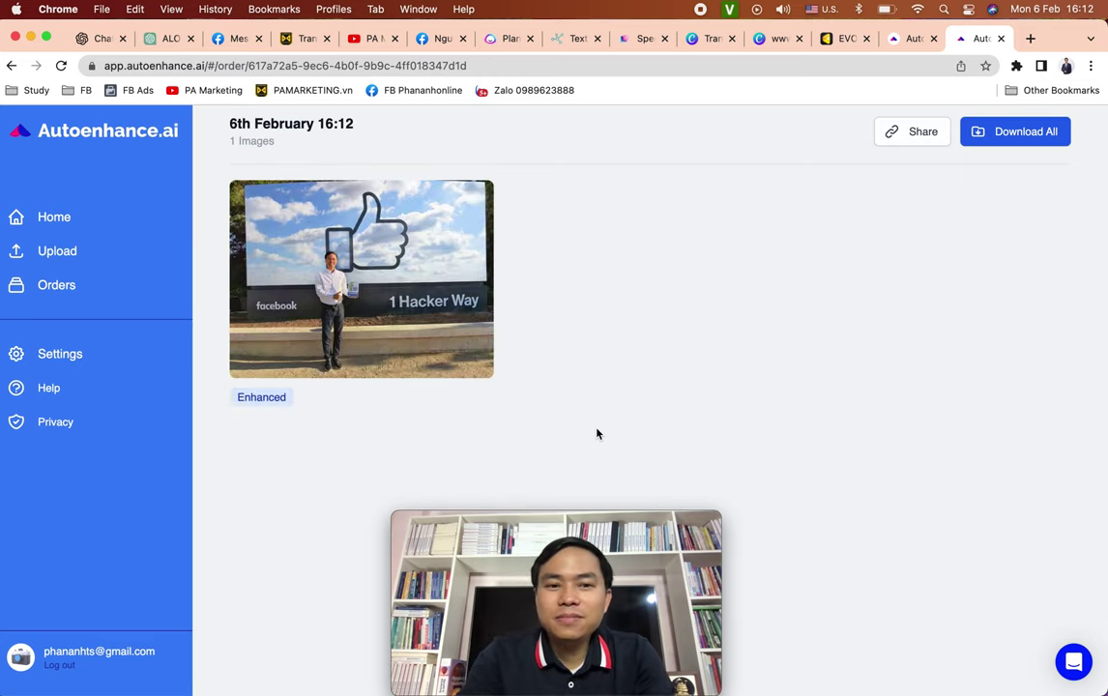
Enlarge the order page to inspect the enhanced photo, and switch back to the MindNode mind map.
{"action": "key", "text": "super+equal"}
{"action": "key", "text": "super+equal"}
{"action": "key", "text": "super+equal"}
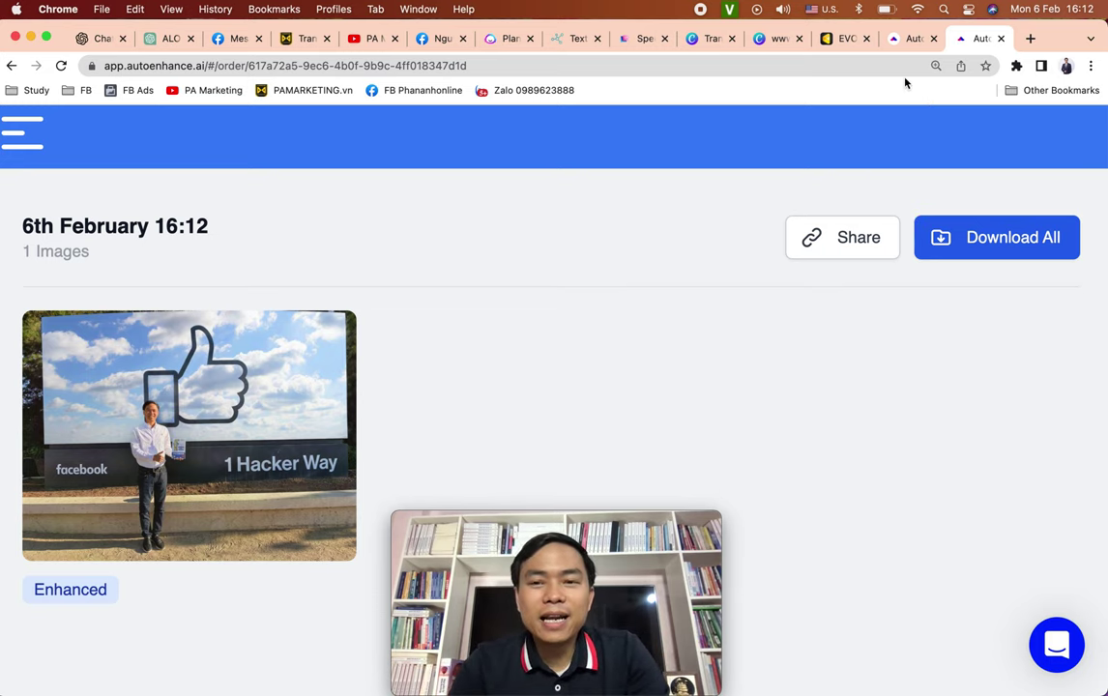
{"action": "key", "text": "super+Tab"}
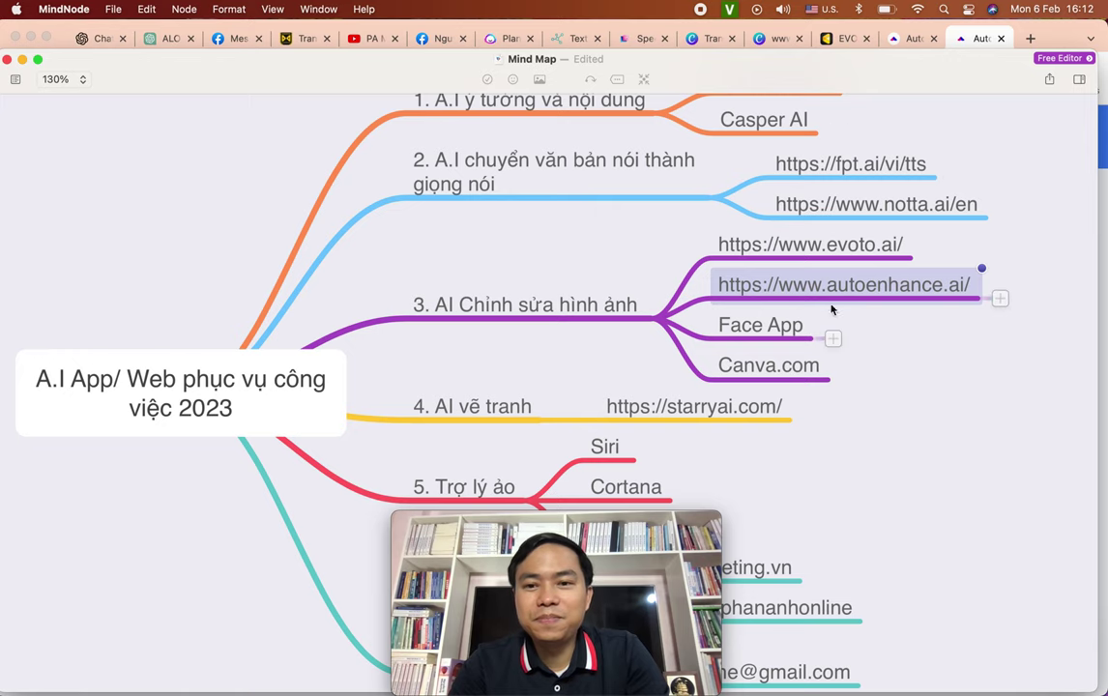
Select the Face App node, switch to Chrome, search for "Face App" in a new tab, and open the FaceApp: Face Editor site.
{"action": "left_click", "coordinate": [783, 325]}
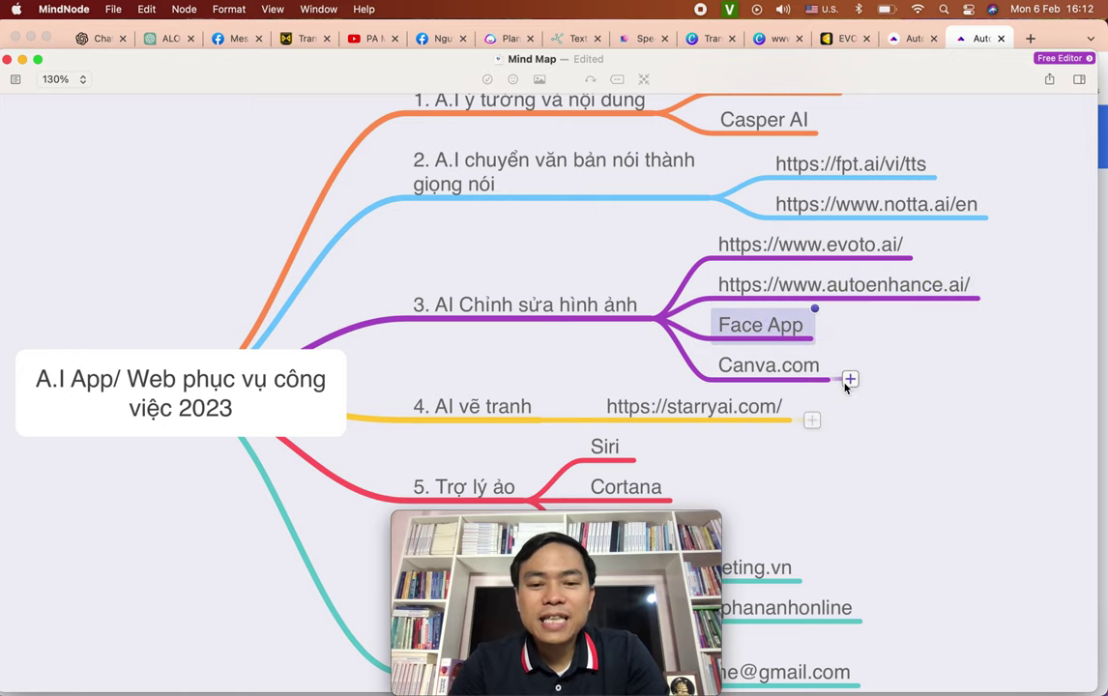
{"action": "key", "text": "super+Tab"}
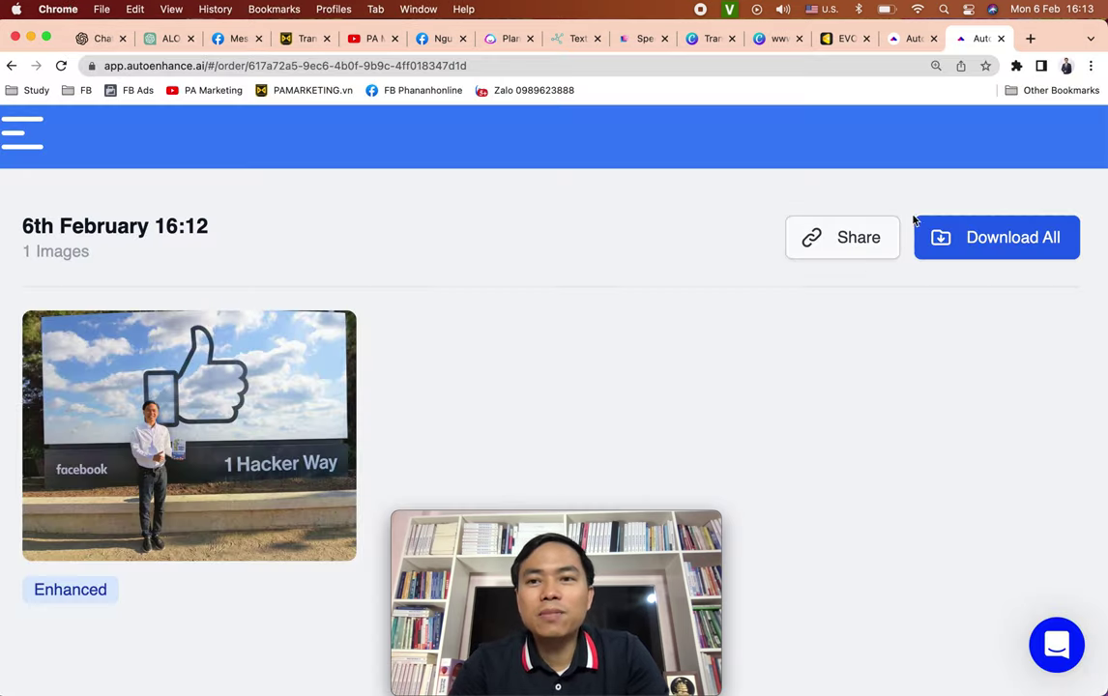
{"action": "left_click", "coordinate": [1031, 38]}
{"action": "type", "text": "Face App"}
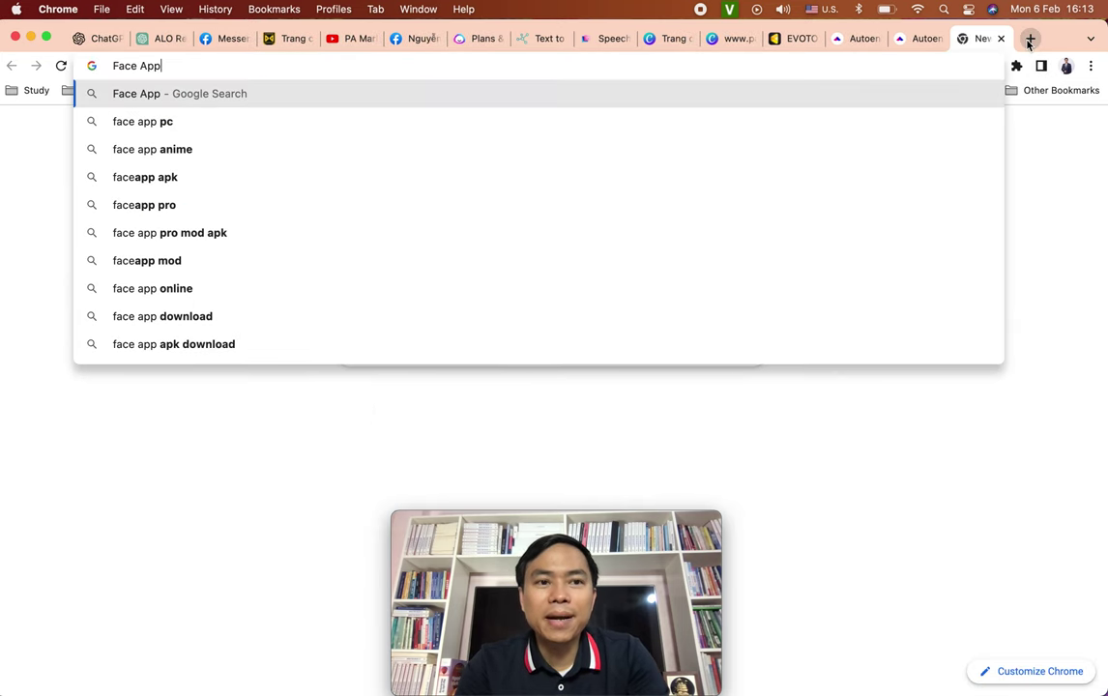
{"action": "key", "text": "Return"}
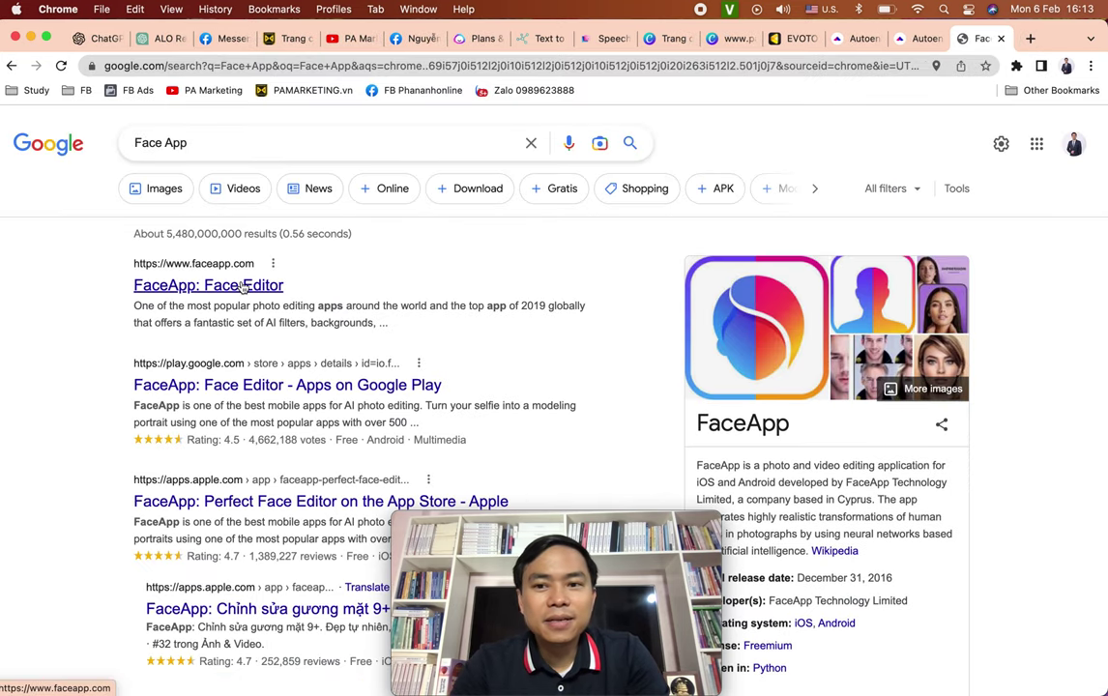
{"action": "left_click", "coordinate": [496, 290]}
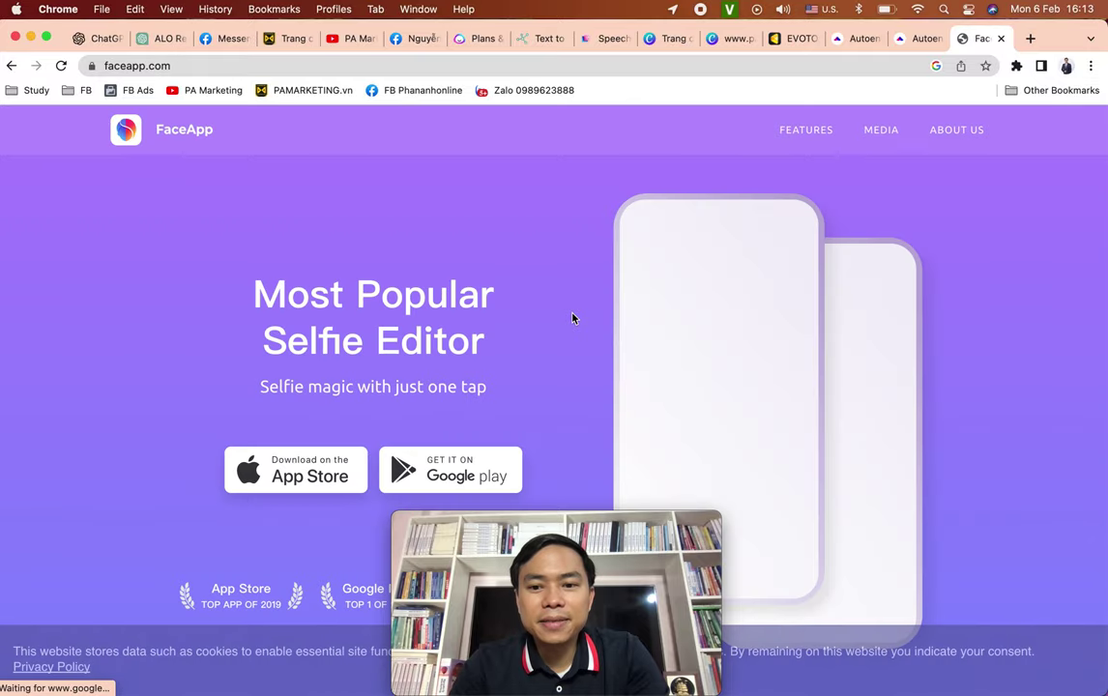
Review the FaceApp home page's before-and-after filter examples down to the media section, and return to its beginning.
{"action": "scroll", "coordinate": [573, 318], "scroll_direction": "down", "scroll_amount": 3}
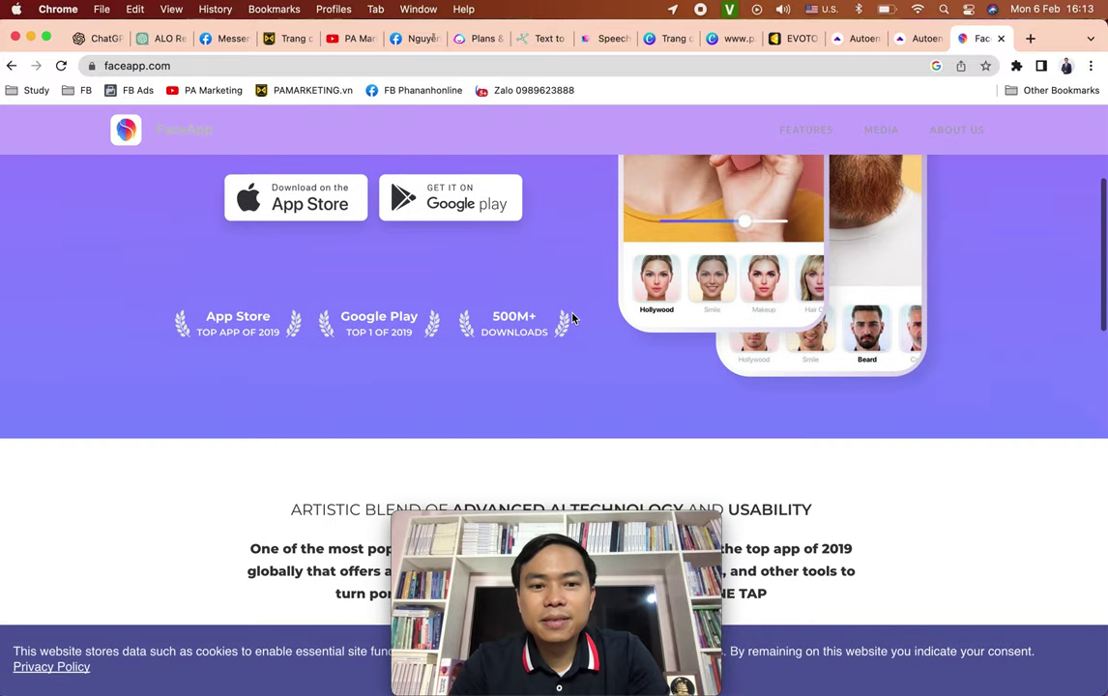
{"action": "scroll", "coordinate": [572, 318], "scroll_direction": "down", "scroll_amount": 3}
{"action": "scroll", "coordinate": [573, 319], "scroll_direction": "down", "scroll_amount": 3}
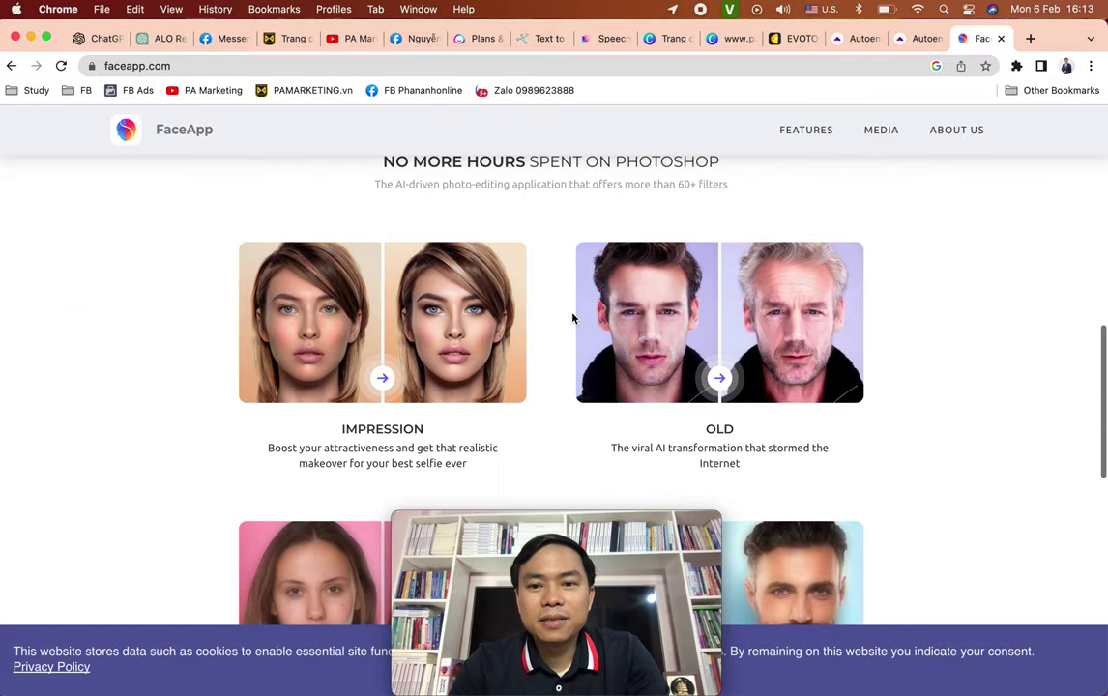
{"action": "scroll", "coordinate": [572, 318], "scroll_direction": "down", "scroll_amount": 3}
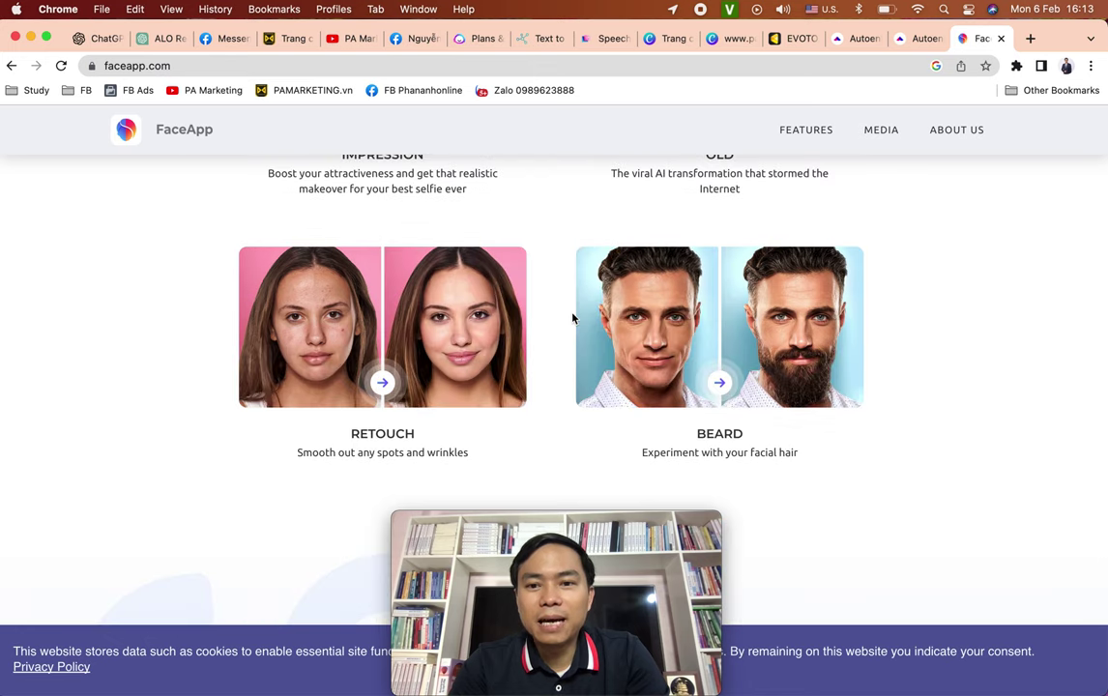
{"action": "scroll", "coordinate": [573, 318], "scroll_direction": "down", "scroll_amount": 5}
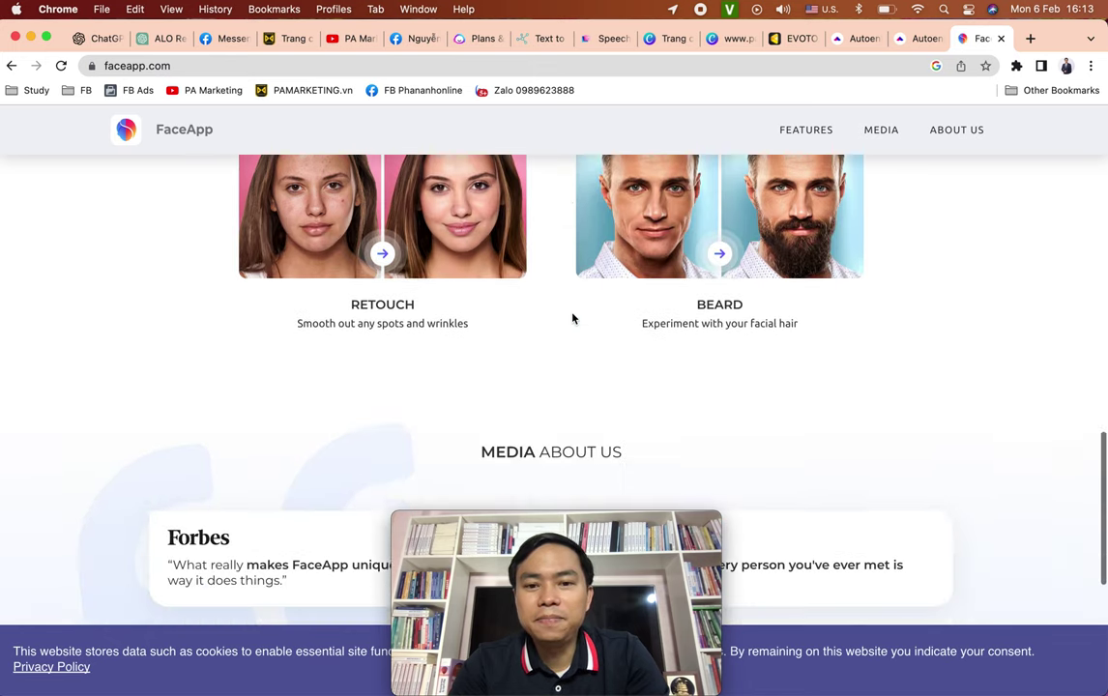
{"action": "scroll", "coordinate": [572, 318], "scroll_direction": "up", "scroll_amount": 8}
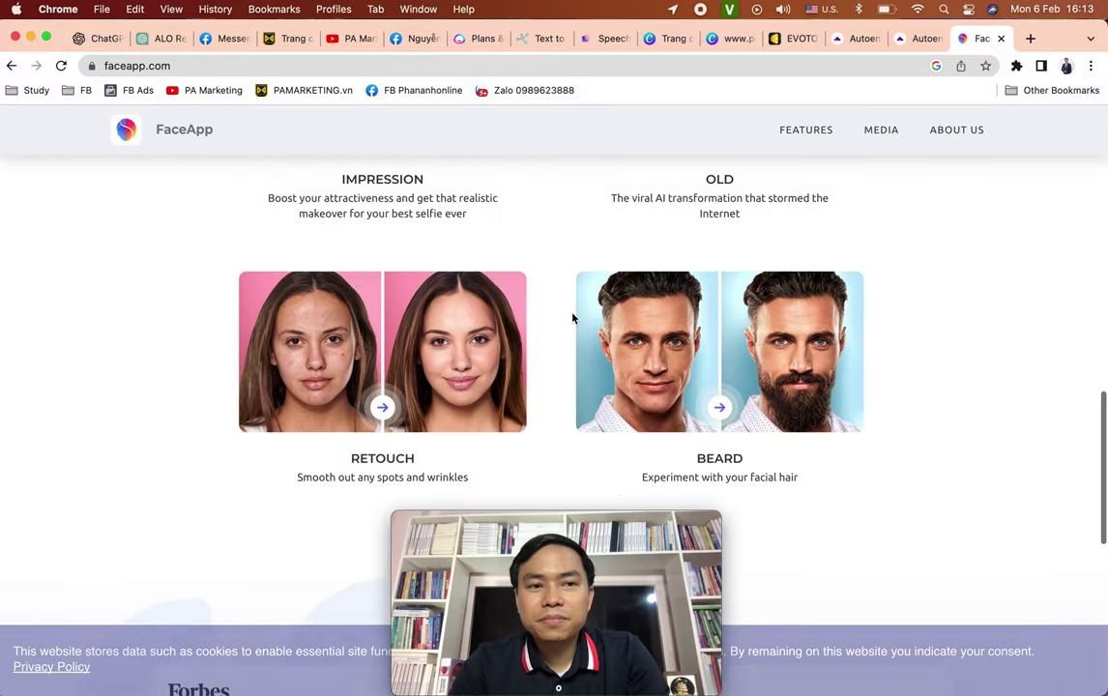
{"action": "scroll", "coordinate": [573, 318], "scroll_direction": "up", "scroll_amount": 5}
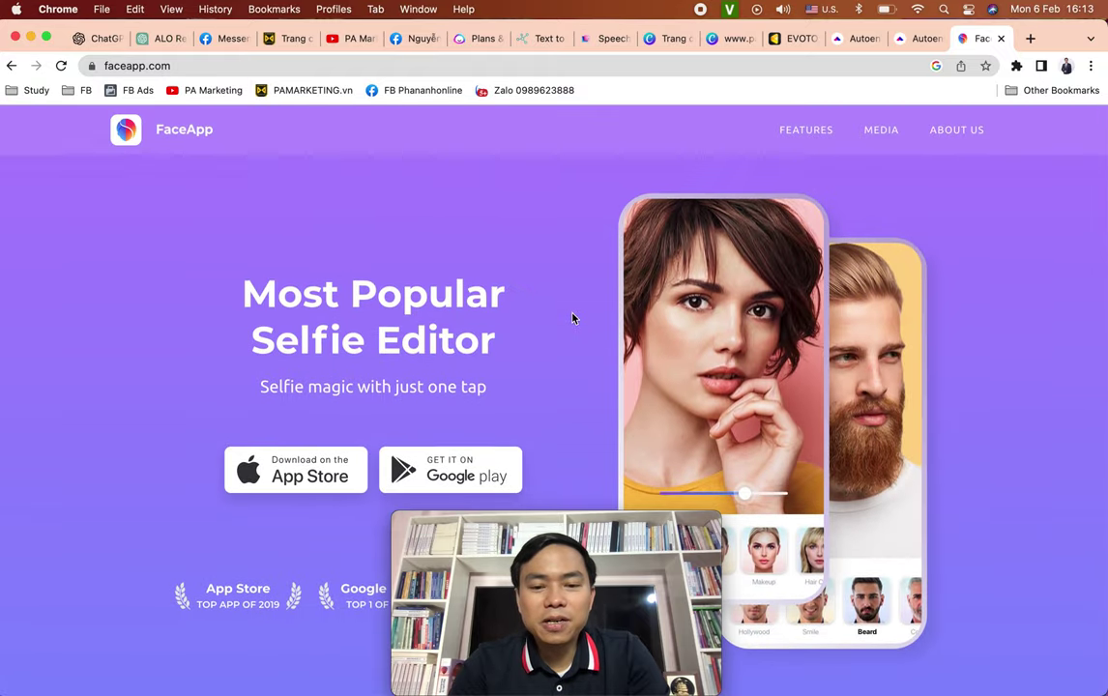
Switch back to the MindNode mind map and highlight the Canva.com node followed by the "4. AI vẽ tranh" topic.
{"action": "key", "text": "super+Tab"}
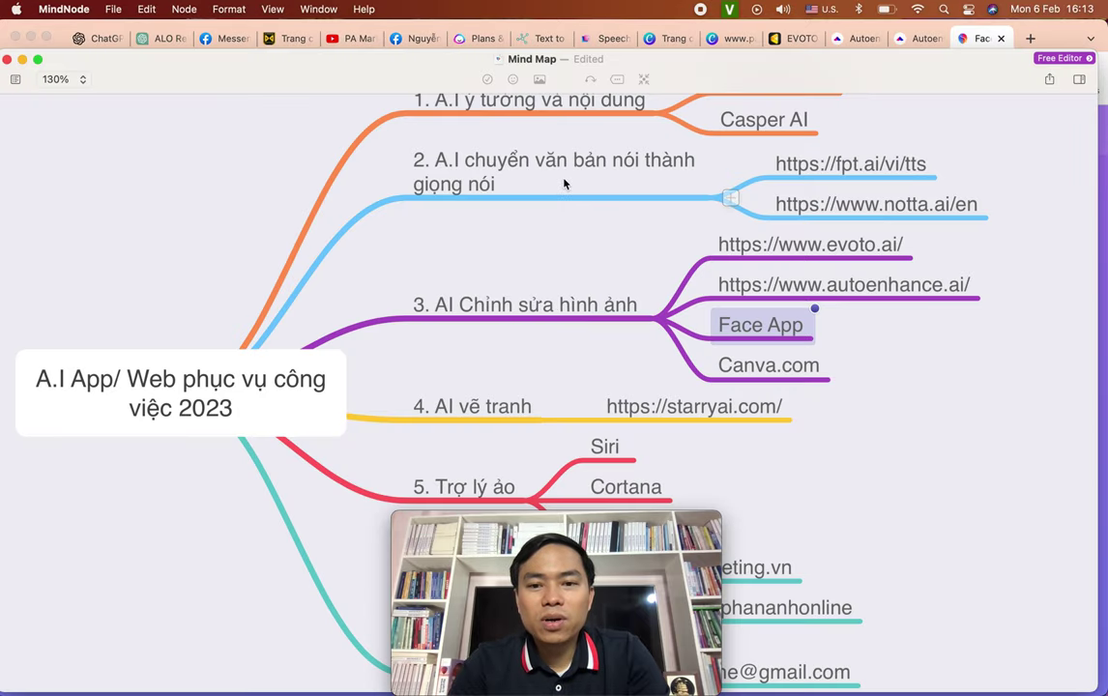
{"action": "left_click", "coordinate": [766, 360]}
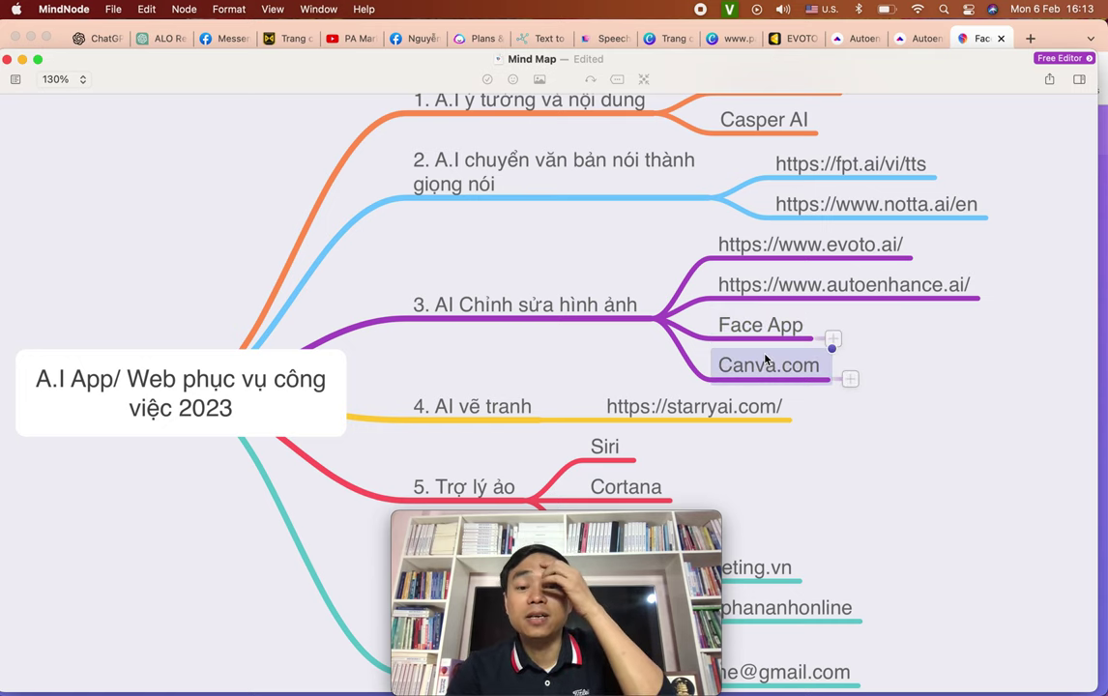
{"action": "scroll", "coordinate": [766, 359], "scroll_direction": "down", "scroll_amount": 2}
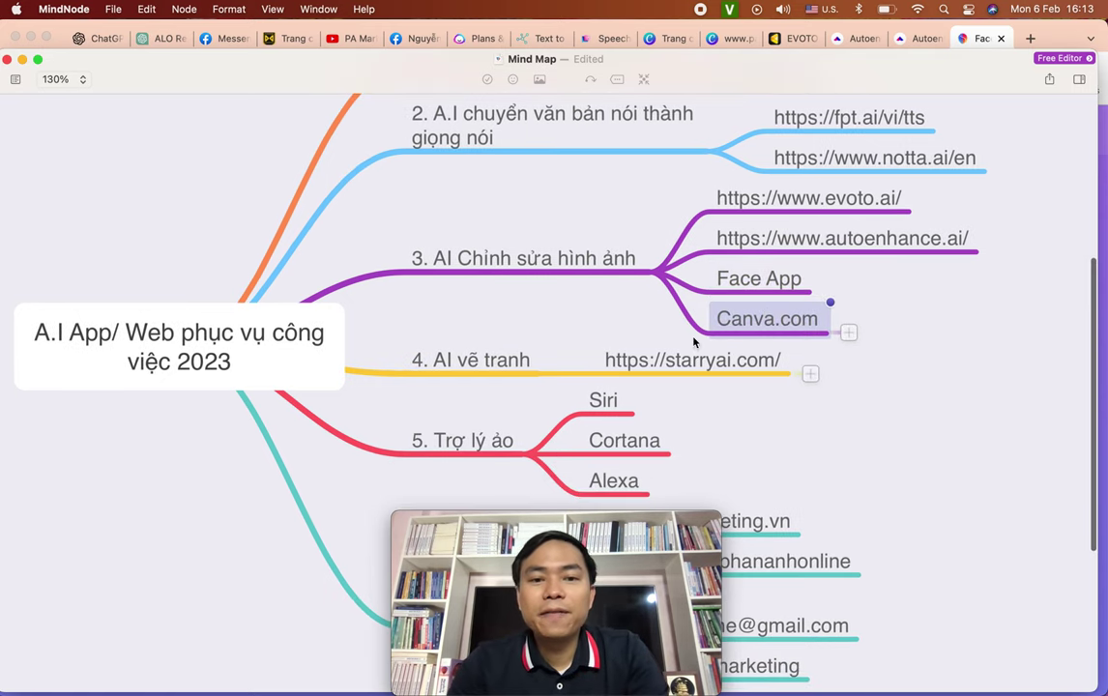
{"action": "left_click", "coordinate": [492, 366]}
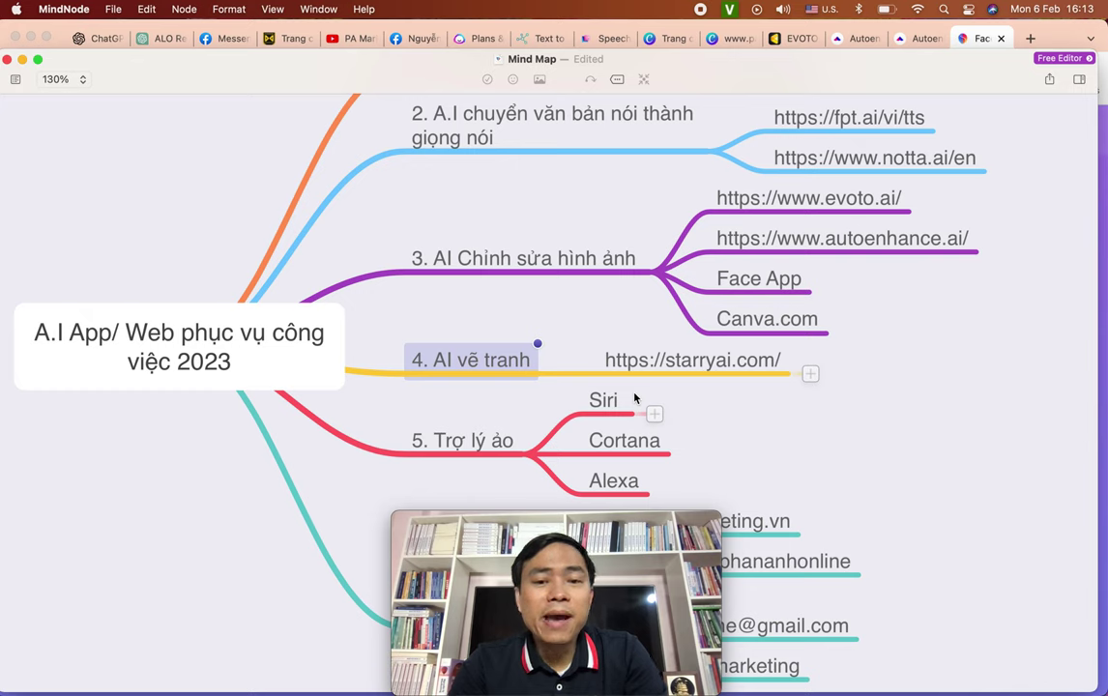
{"action": "left_click", "coordinate": [619, 359]}
{"action": "key", "text": "super+c"}
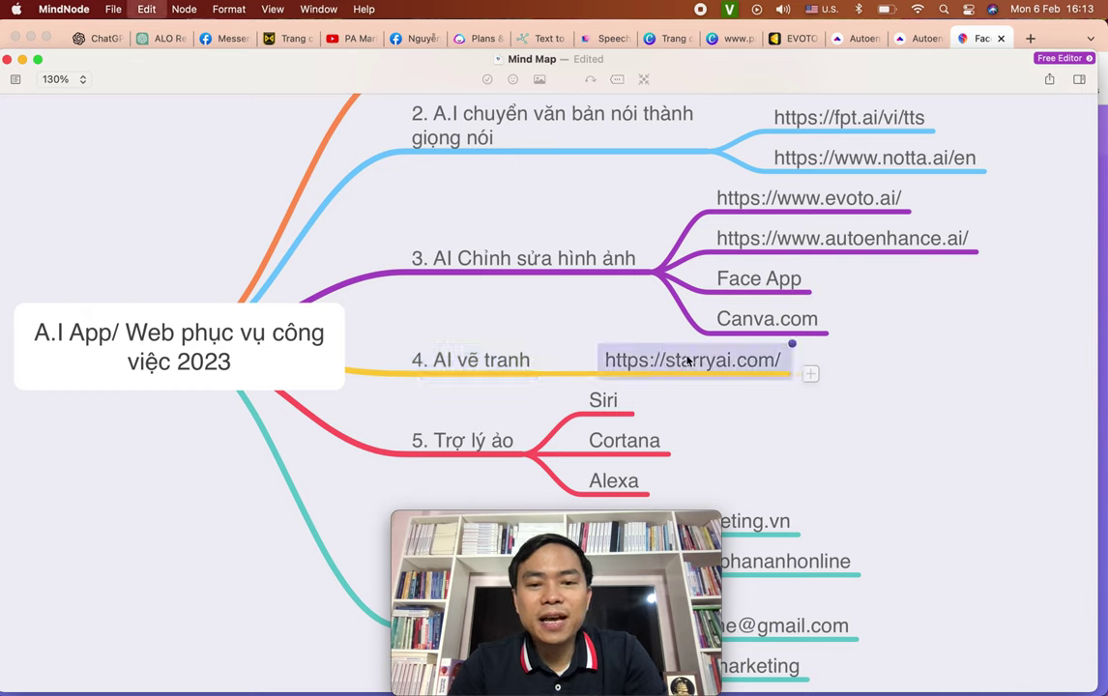
{"action": "key", "text": "super+Tab"}
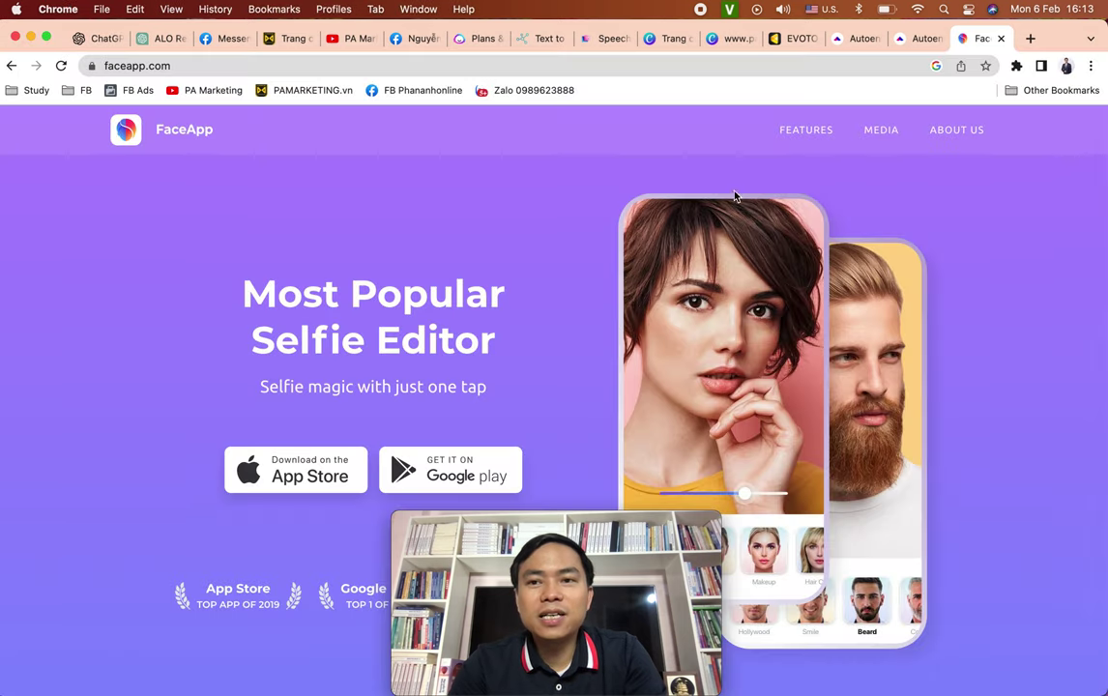
{"action": "left_click", "coordinate": [1030, 38]}
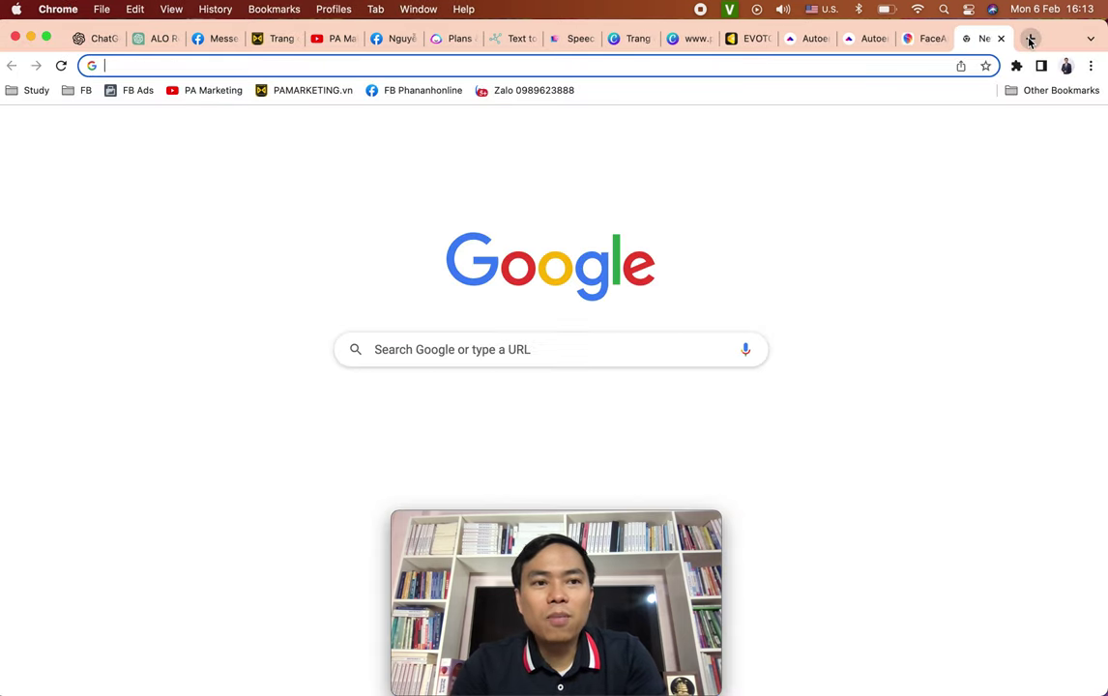
{"action": "key", "text": "super+v"}
{"action": "key", "text": "Return"}
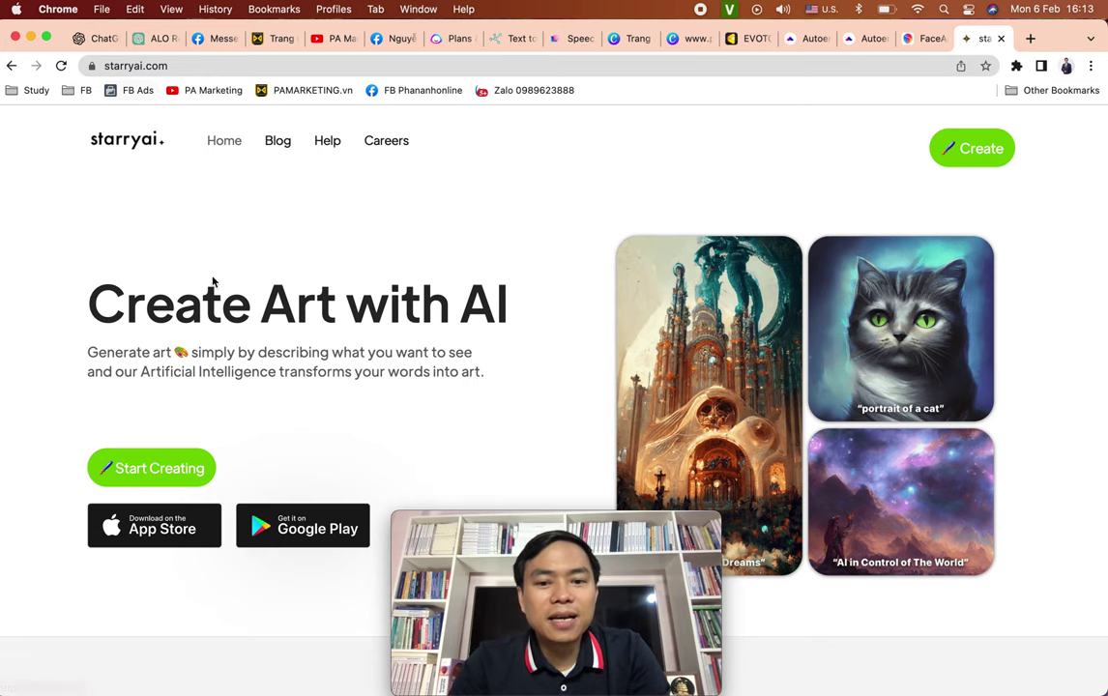
Look over the starryai home page and start a new creation with the Altair AI.
{"action": "scroll", "coordinate": [329, 346], "scroll_direction": "down", "scroll_amount": 1}
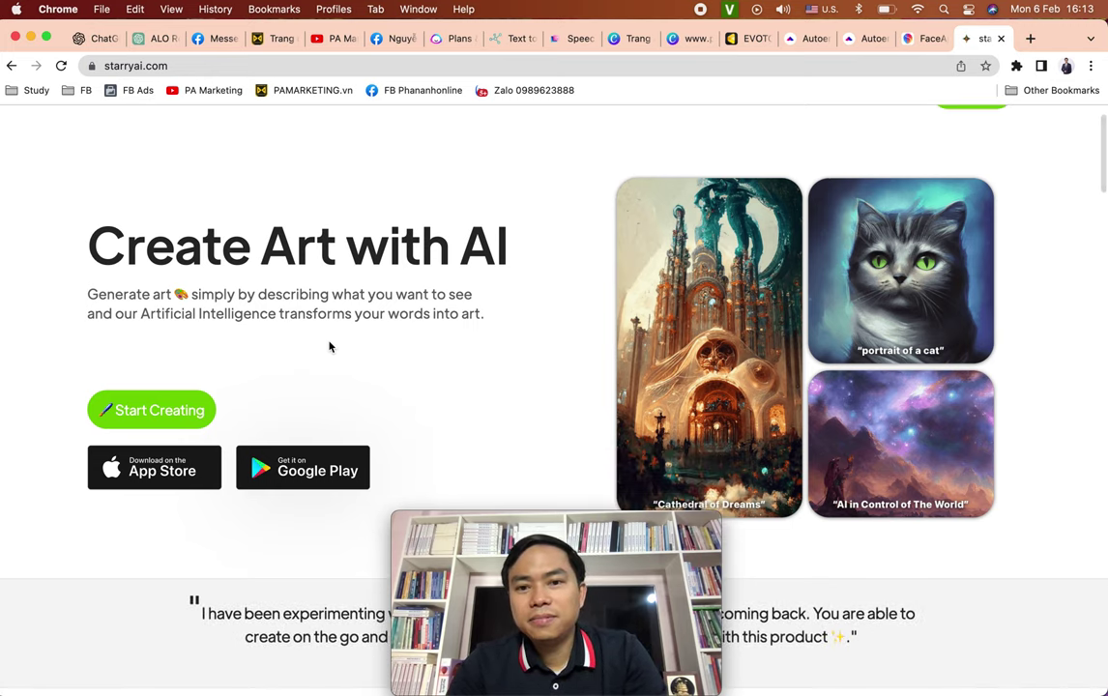
{"action": "scroll", "coordinate": [707, 266], "scroll_direction": "down", "scroll_amount": 2}
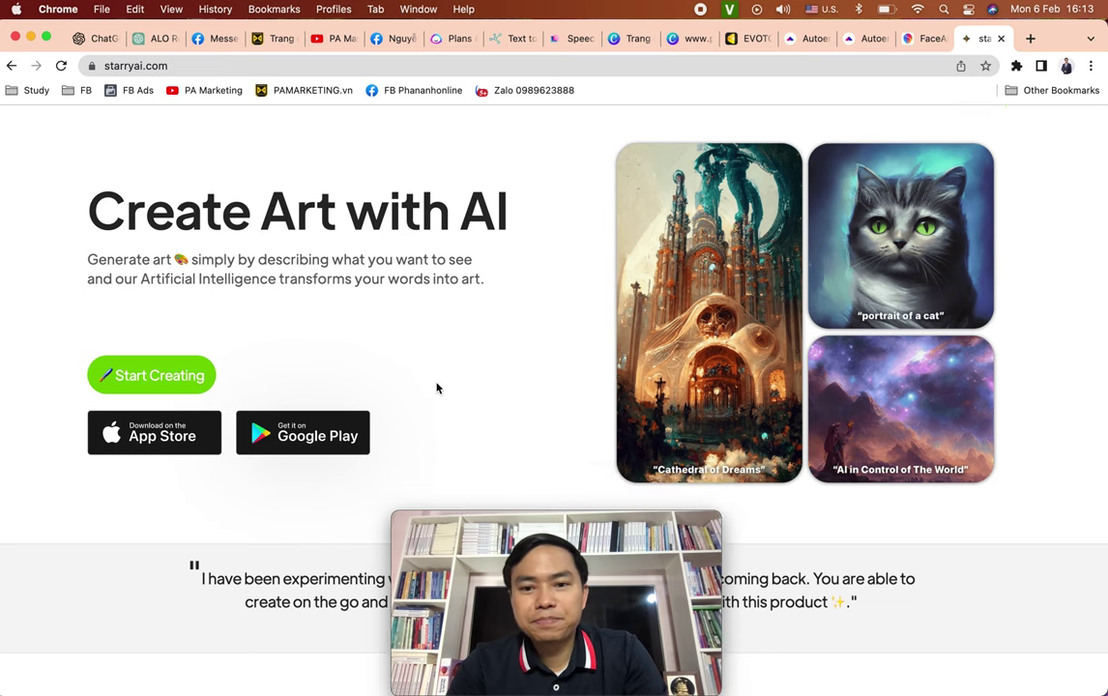
{"action": "left_click", "coordinate": [195, 377]}
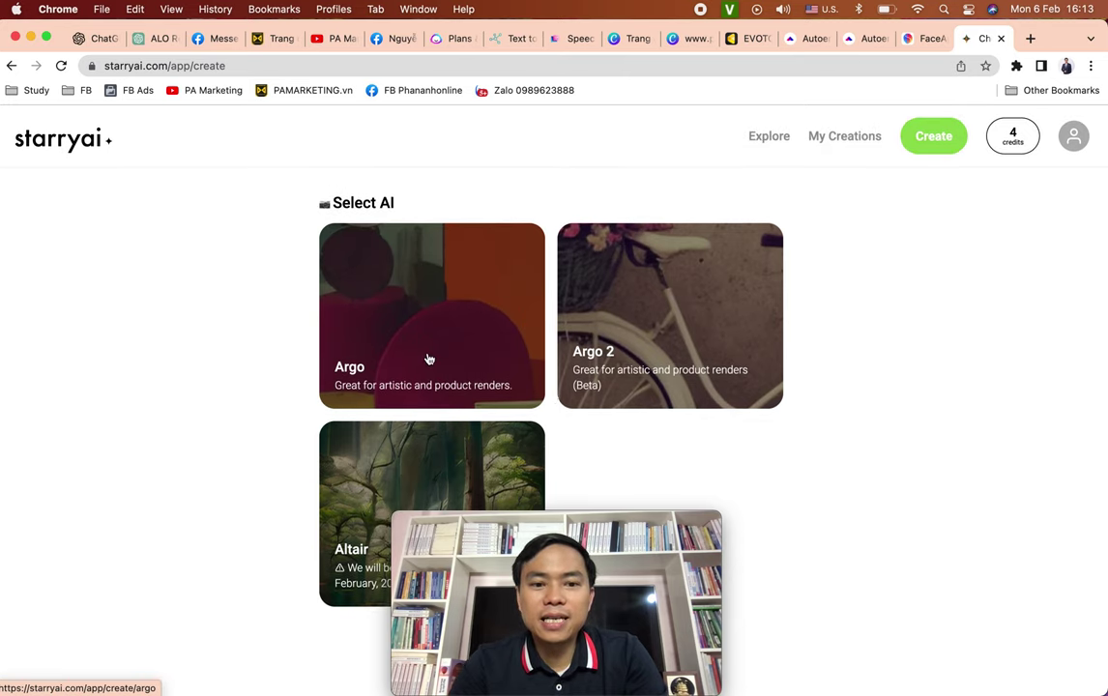
{"action": "left_click", "coordinate": [378, 500]}
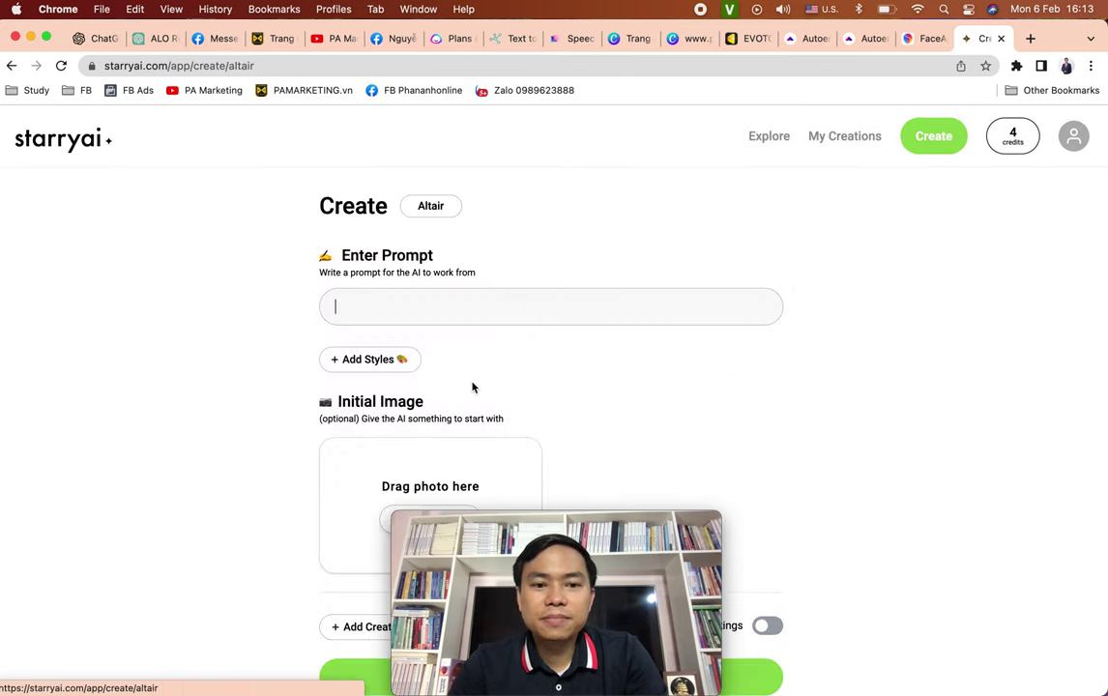
Place the cursor in the prompt field of the Altair creation form.
{"action": "scroll", "coordinate": [614, 382], "scroll_direction": "down", "scroll_amount": 1}
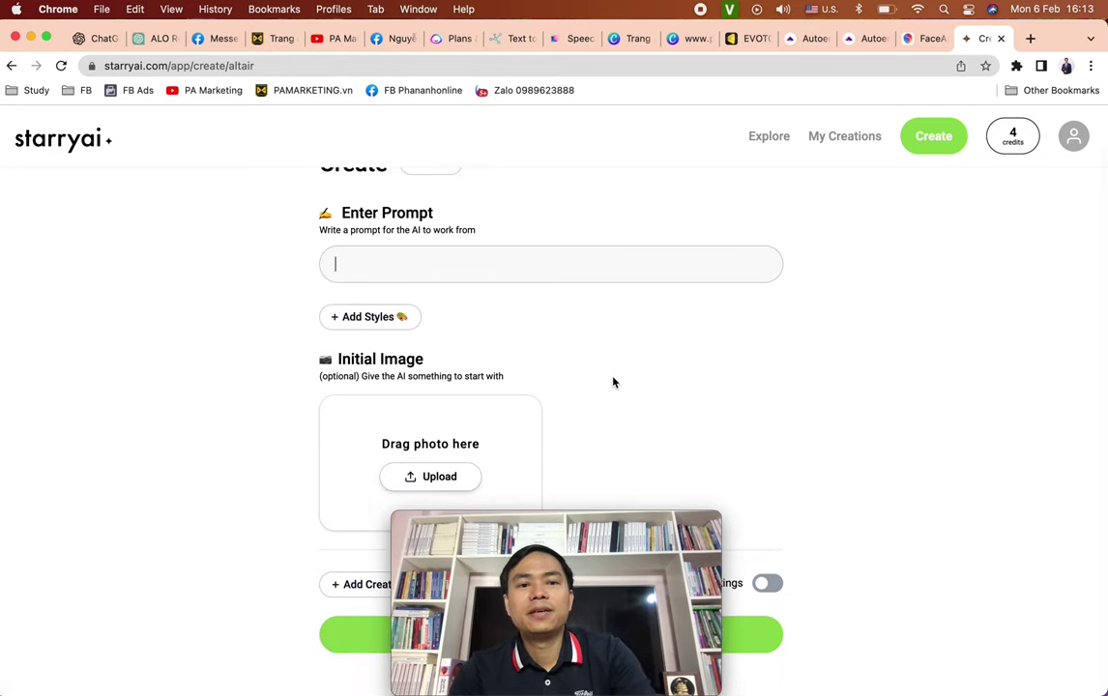
{"action": "left_click", "coordinate": [502, 273]}
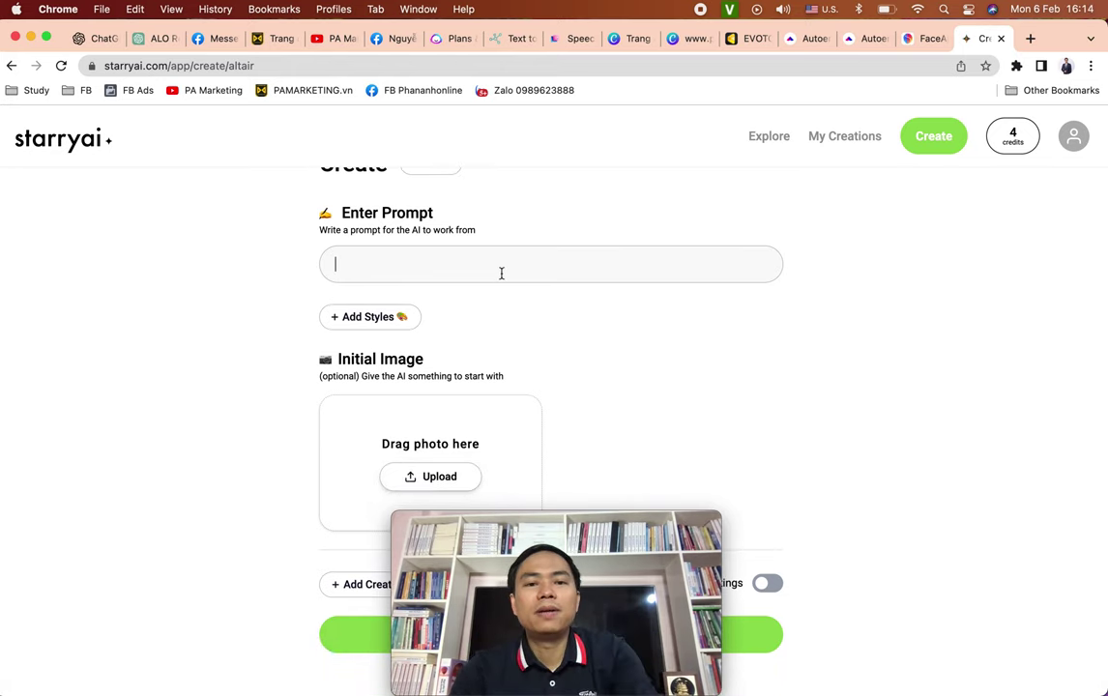